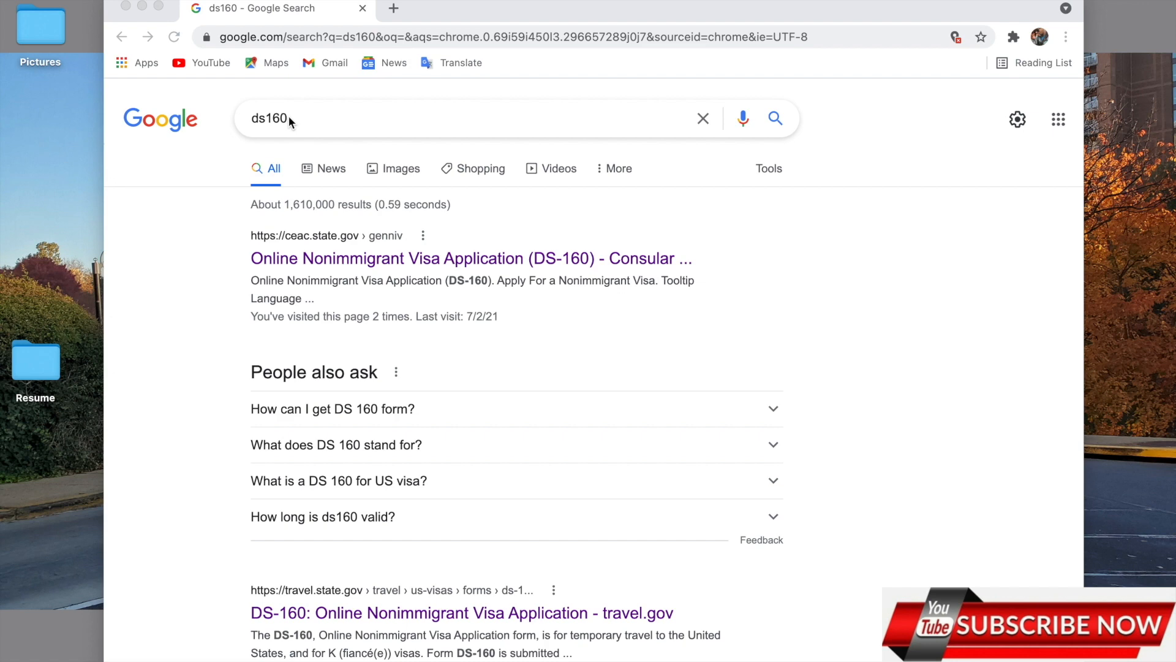
Maximize the browser and open the ceac.state.gov DS-160 result from the ds160 search.
{"action": "left_click", "coordinate": [158, 6]}
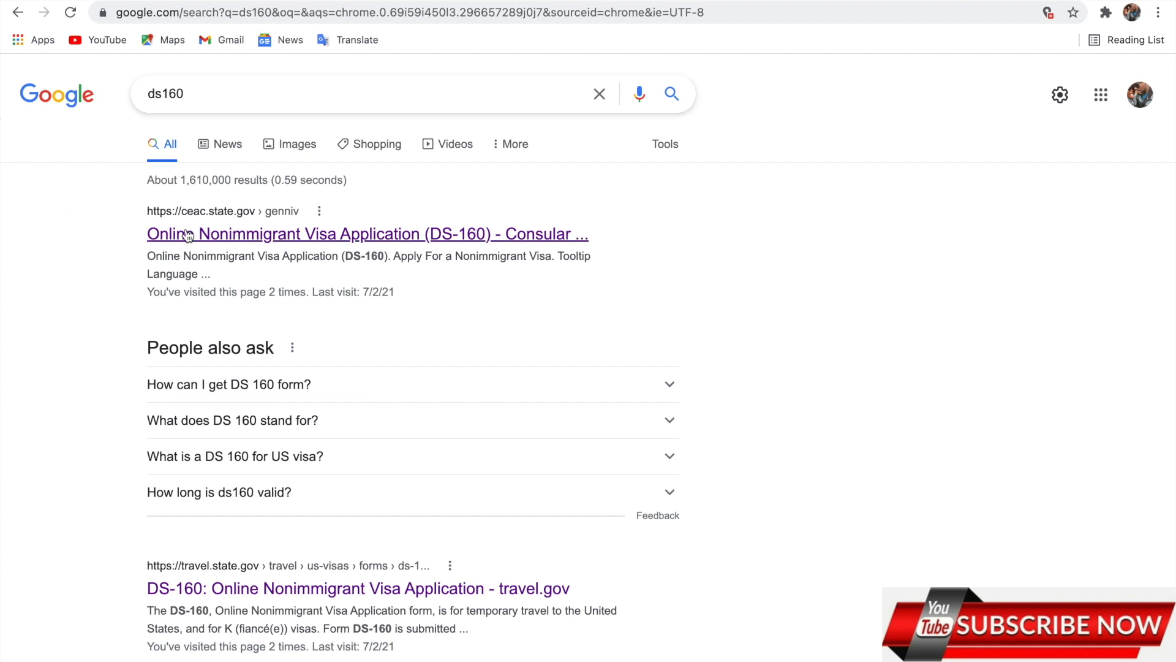
{"action": "left_click", "coordinate": [321, 238]}
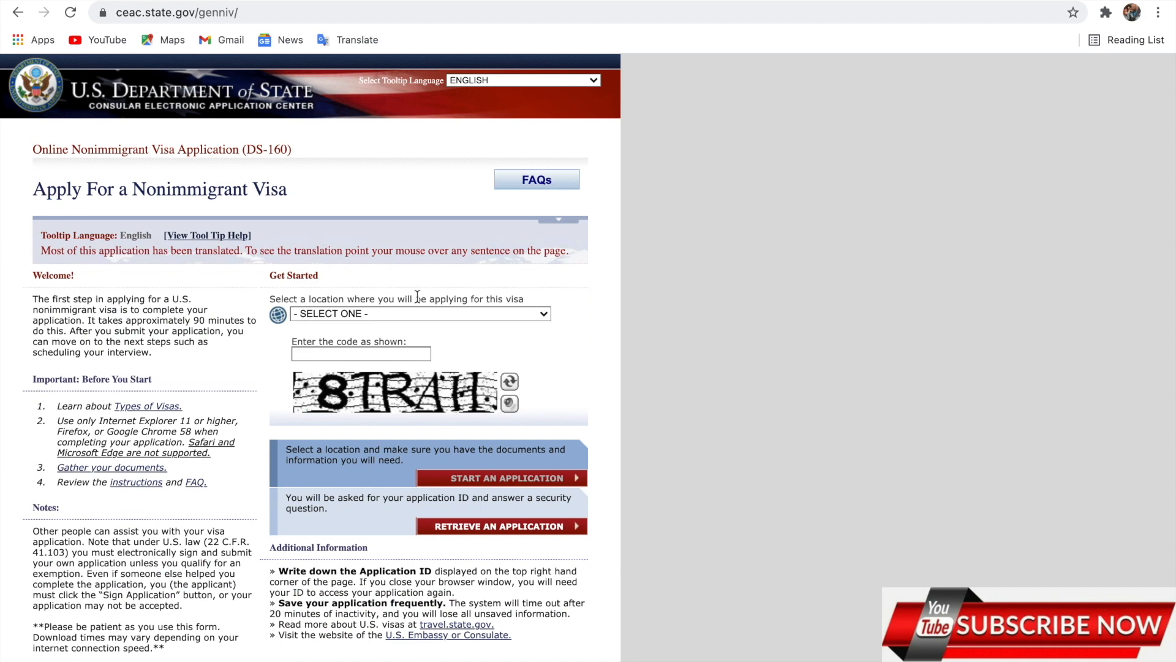
Choose GHANA, ACCRA as the application location, enter the captcha code and submit.
{"action": "left_click", "coordinate": [365, 314]}
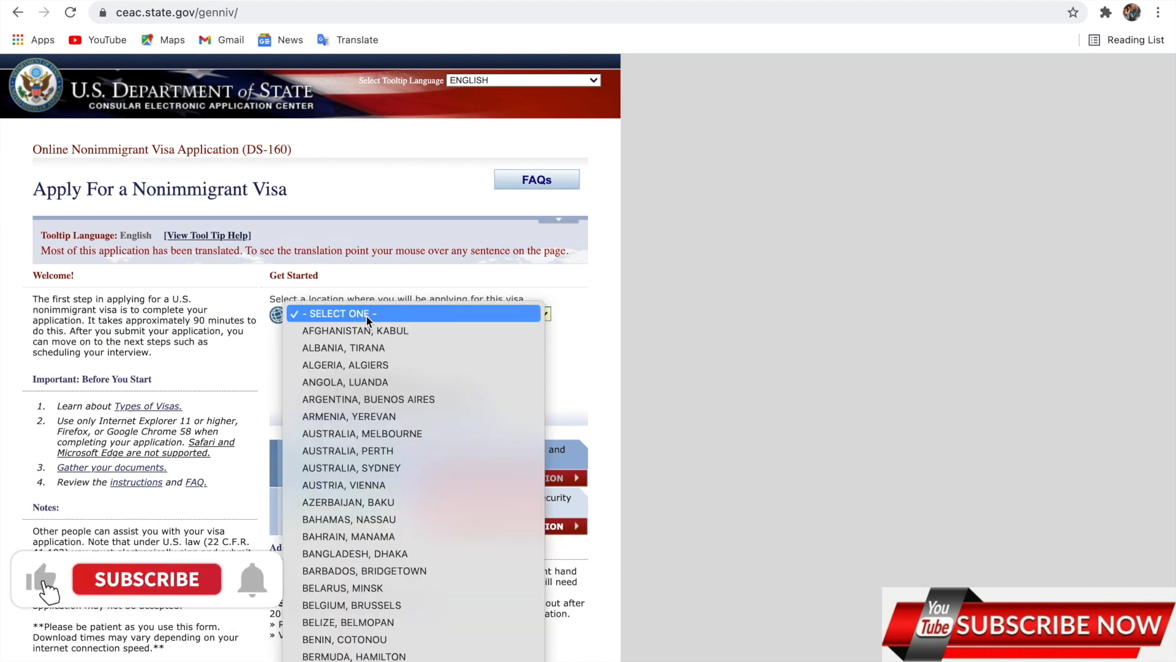
{"action": "scroll", "coordinate": [368, 319], "scroll_direction": "down", "scroll_amount": 10}
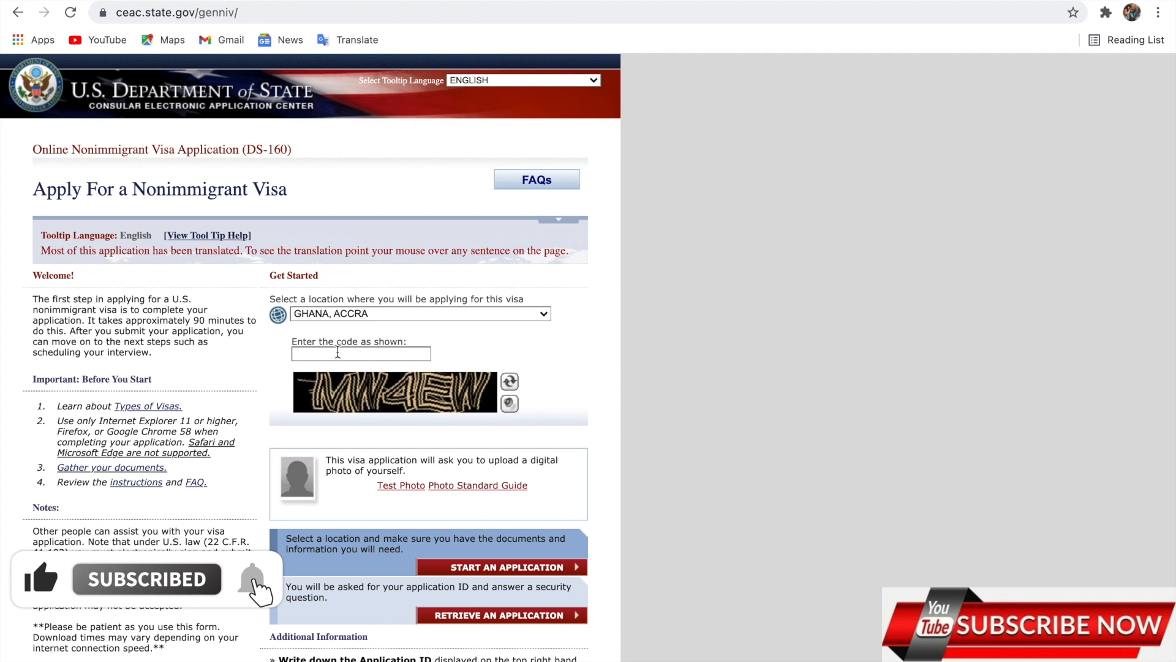
{"action": "left_click", "coordinate": [338, 352]}
{"action": "type", "text": "M"}
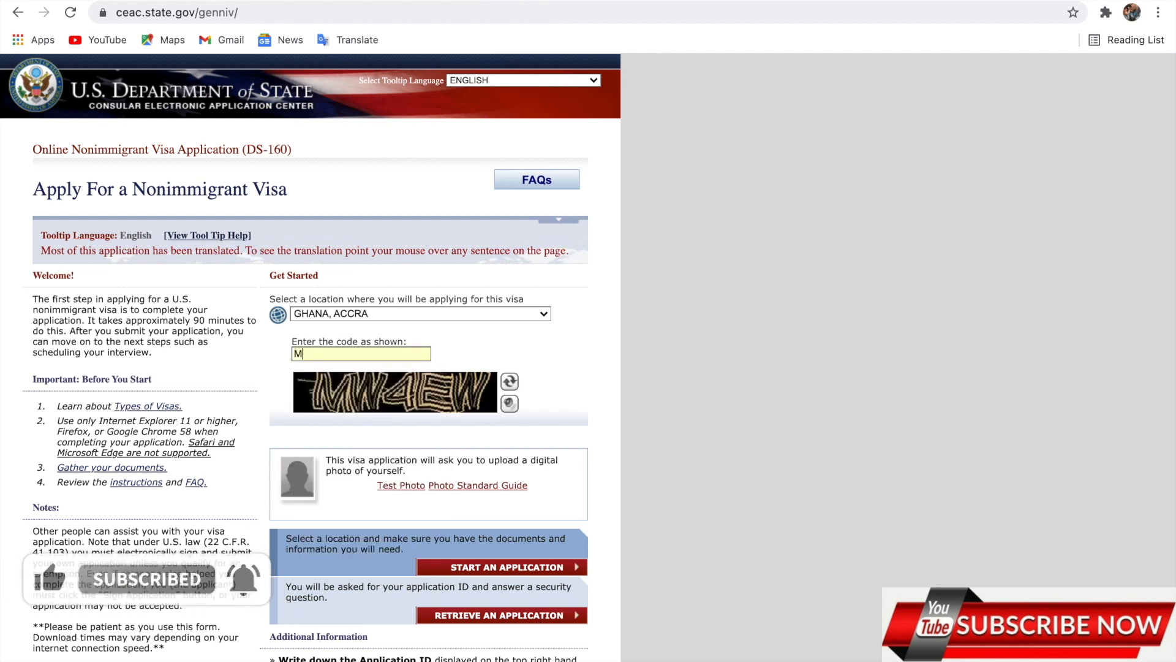
{"action": "type", "text": "W"}
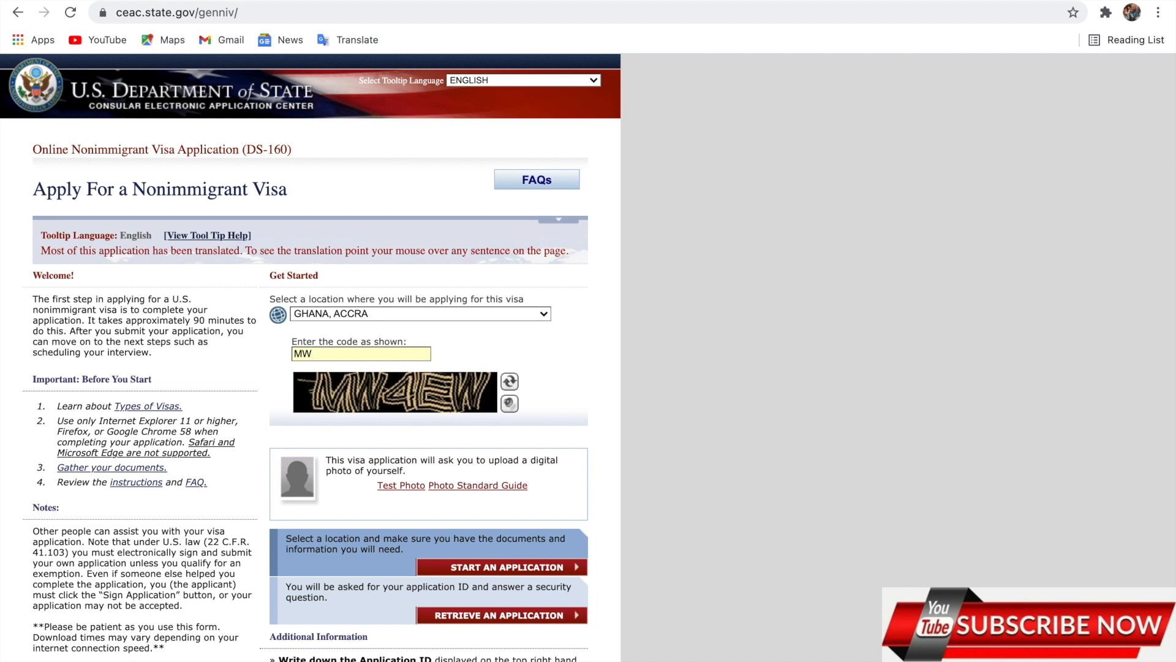
{"action": "type", "text": "4W"}
{"action": "left_click", "coordinate": [512, 569]}
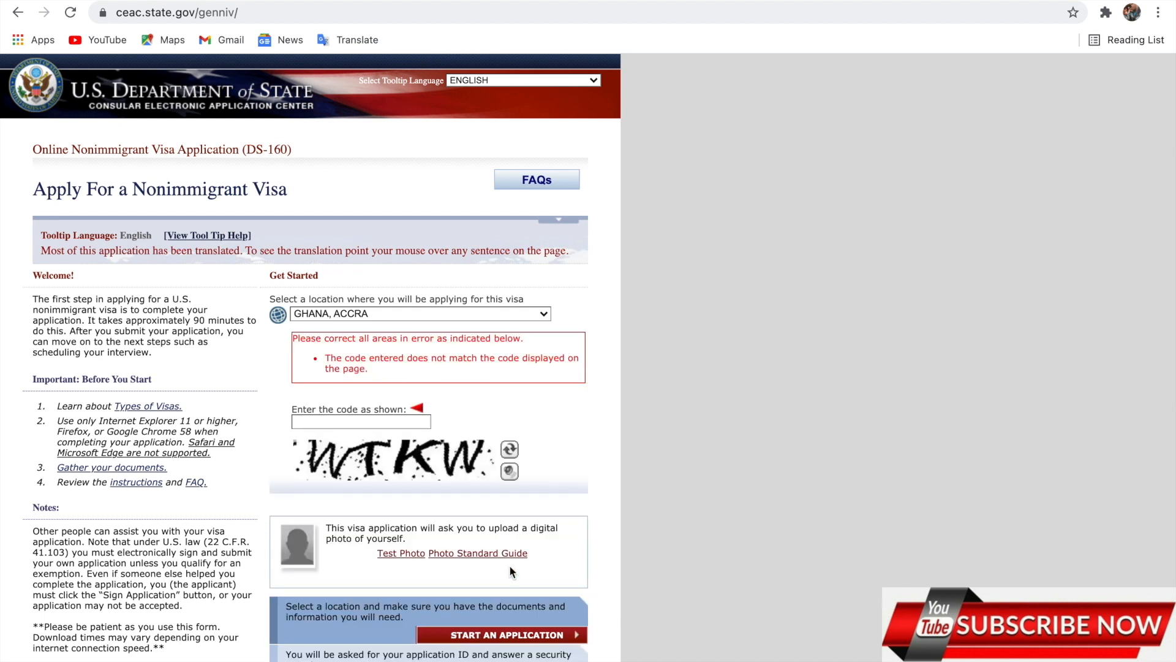
Re-enter the new captcha code after the error and start the application.
{"action": "left_click", "coordinate": [317, 422]}
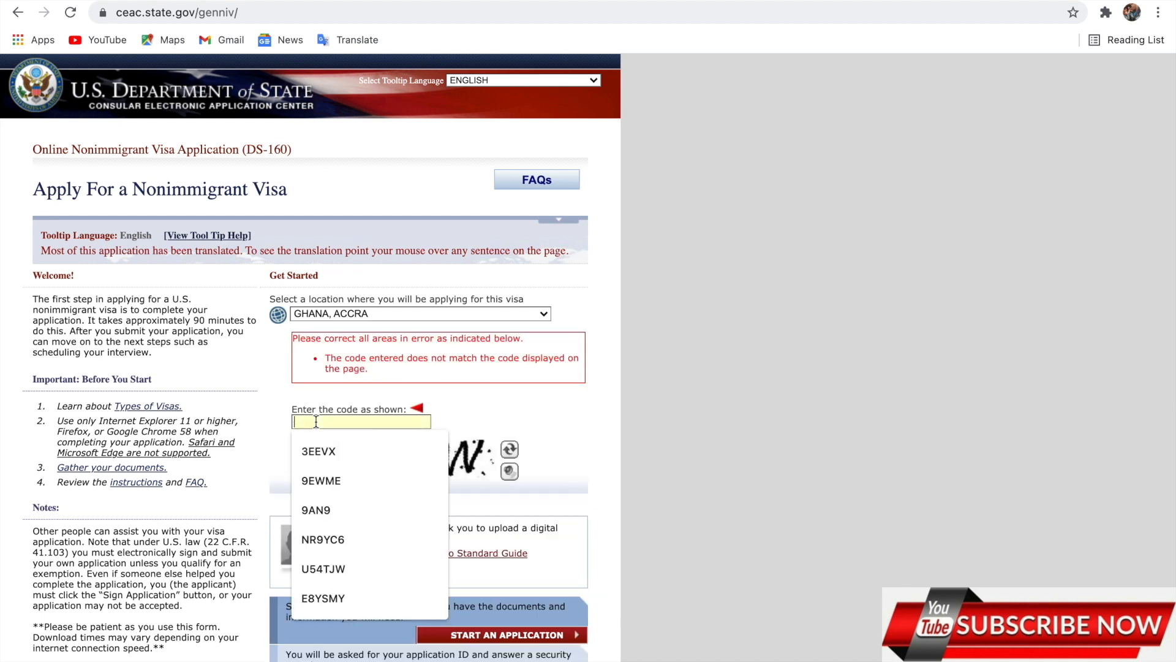
{"action": "type", "text": "WT"}
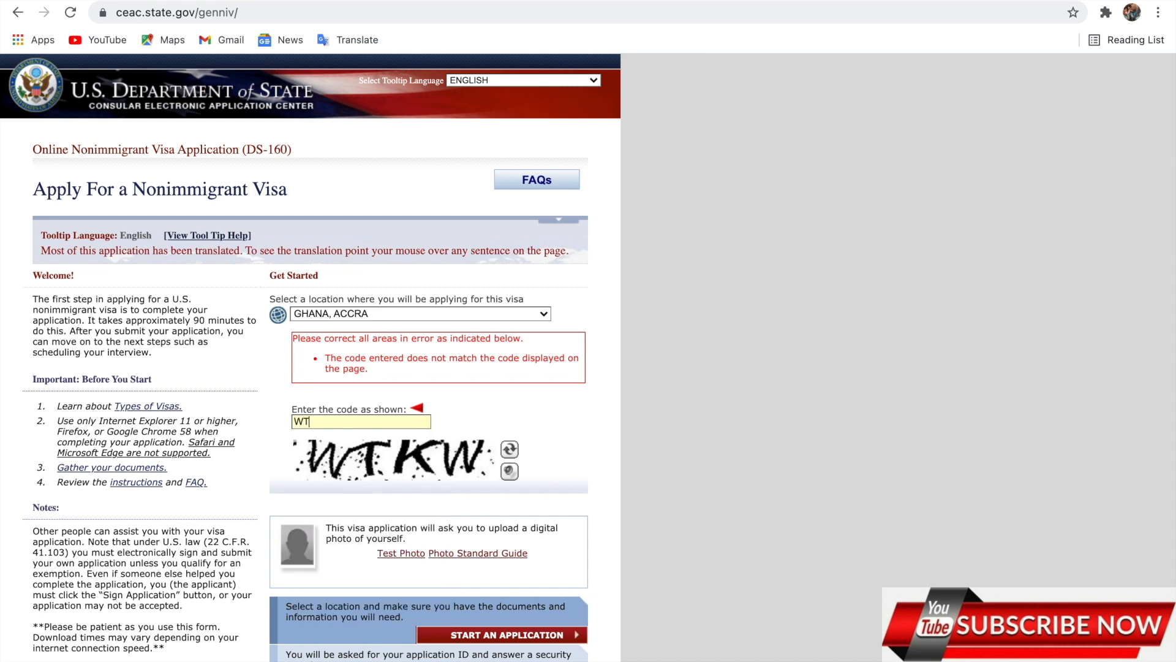
{"action": "type", "text": "KW"}
{"action": "scroll", "coordinate": [557, 468], "scroll_direction": "down", "scroll_amount": 2}
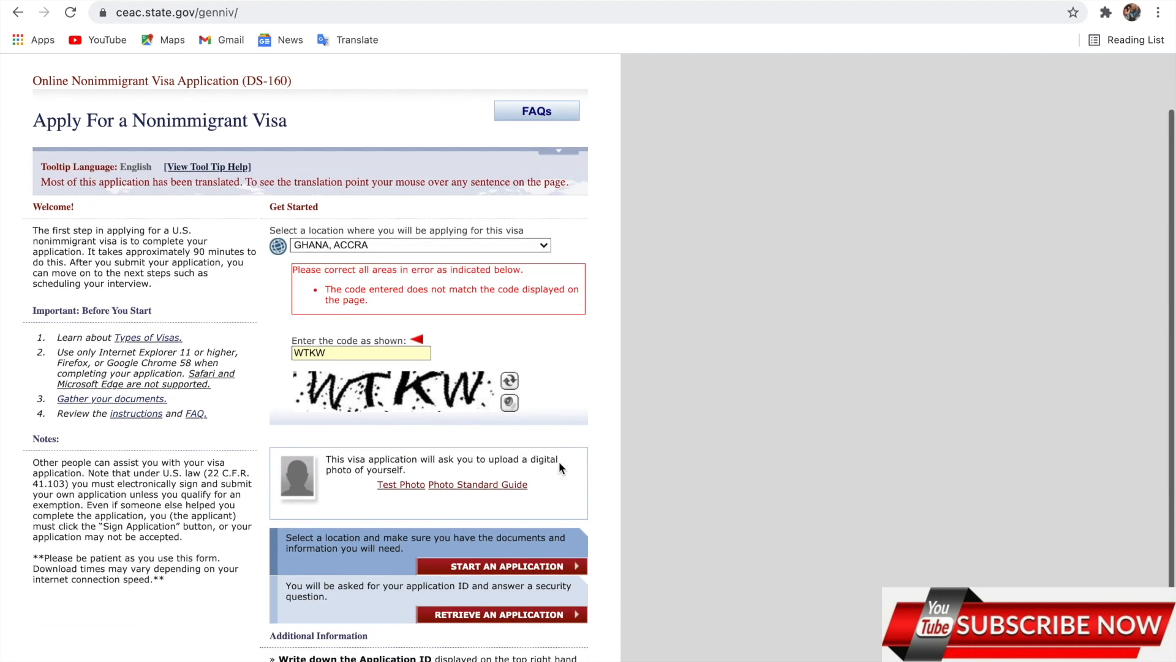
{"action": "left_click", "coordinate": [502, 550]}
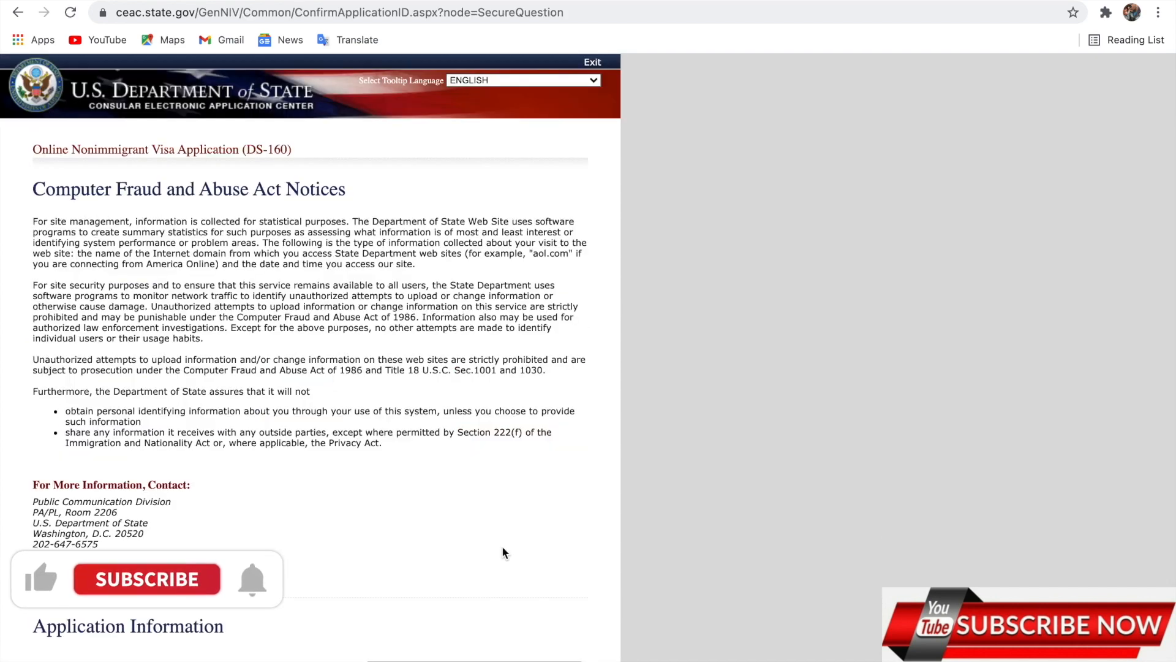
Agree to the Computer Fraud and Abuse Act notices.
{"action": "scroll", "coordinate": [502, 552], "scroll_direction": "down", "scroll_amount": 5}
{"action": "left_click", "coordinate": [41, 381]}
{"action": "scroll", "coordinate": [472, 327], "scroll_direction": "down", "scroll_amount": 7}
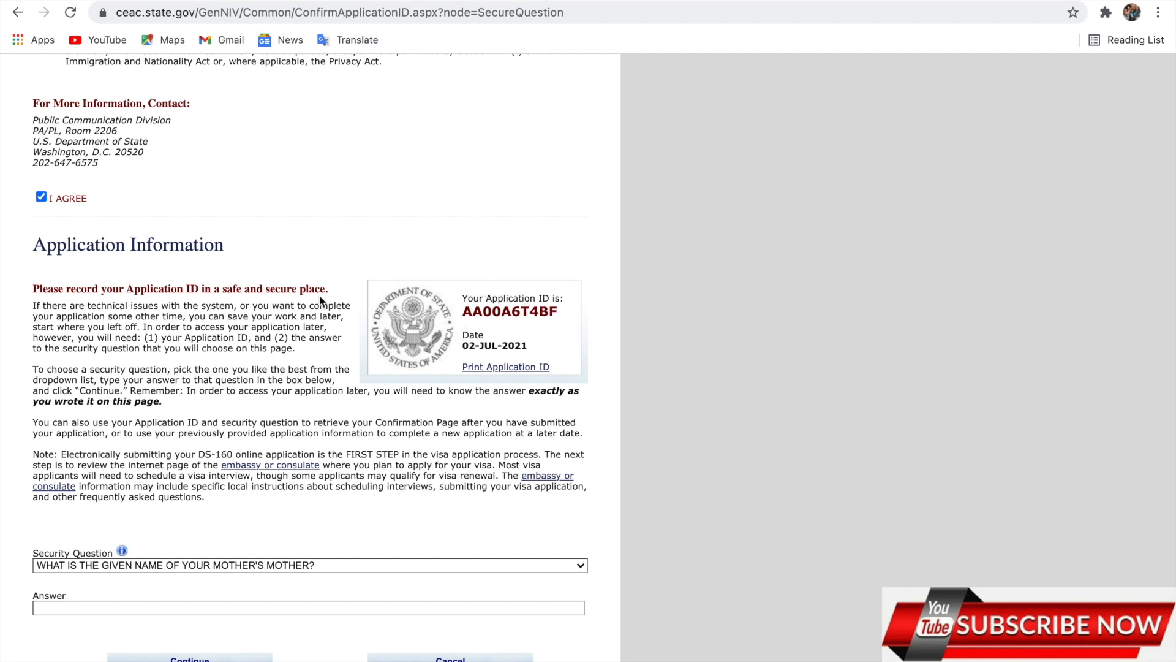
{"action": "scroll", "coordinate": [325, 438], "scroll_direction": "down", "scroll_amount": 2}
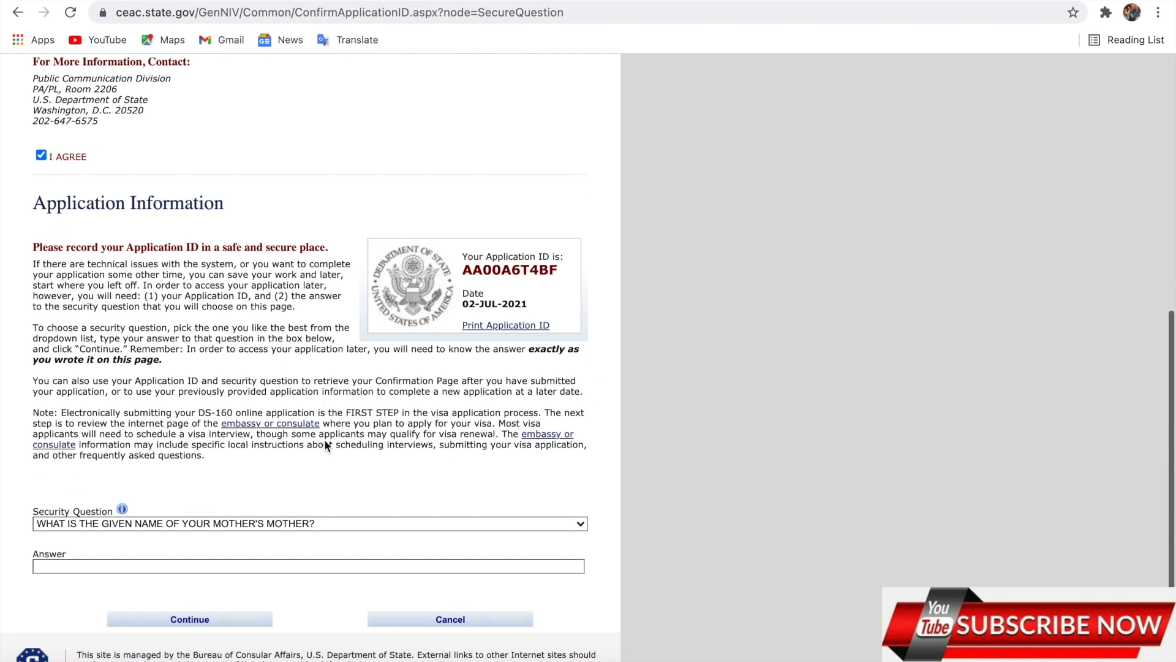
Keep the mother's mother security question, fill in its answer, and continue.
{"action": "left_click", "coordinate": [138, 527]}
{"action": "scroll", "coordinate": [137, 527], "scroll_direction": "down", "scroll_amount": 5}
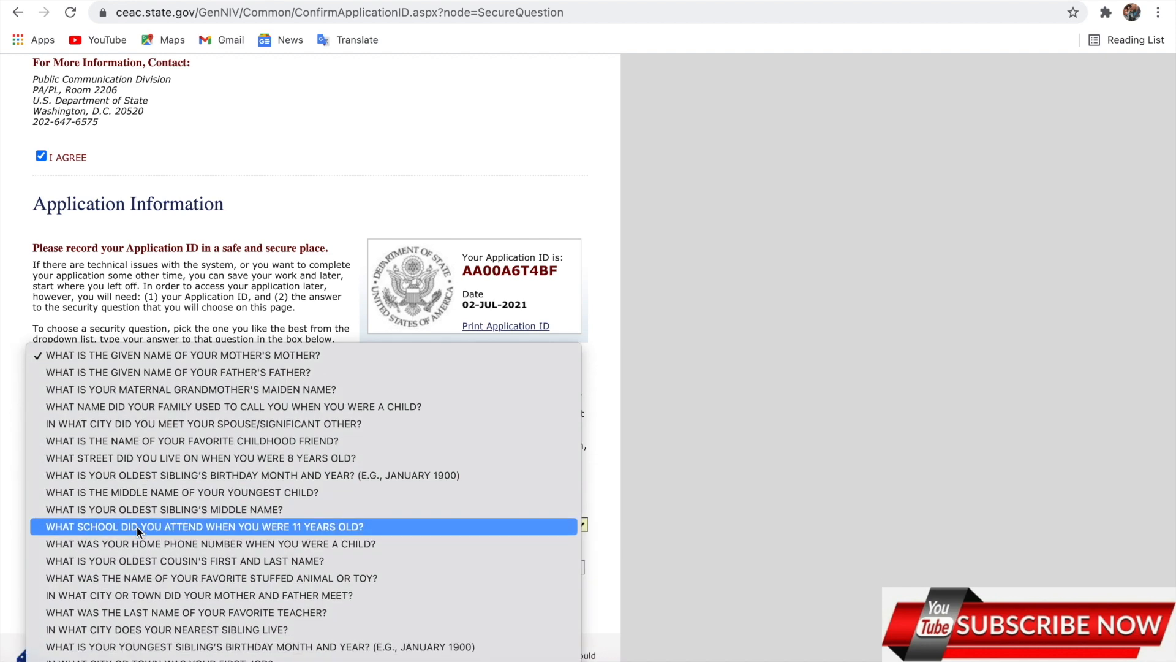
{"action": "left_click", "coordinate": [785, 360]}
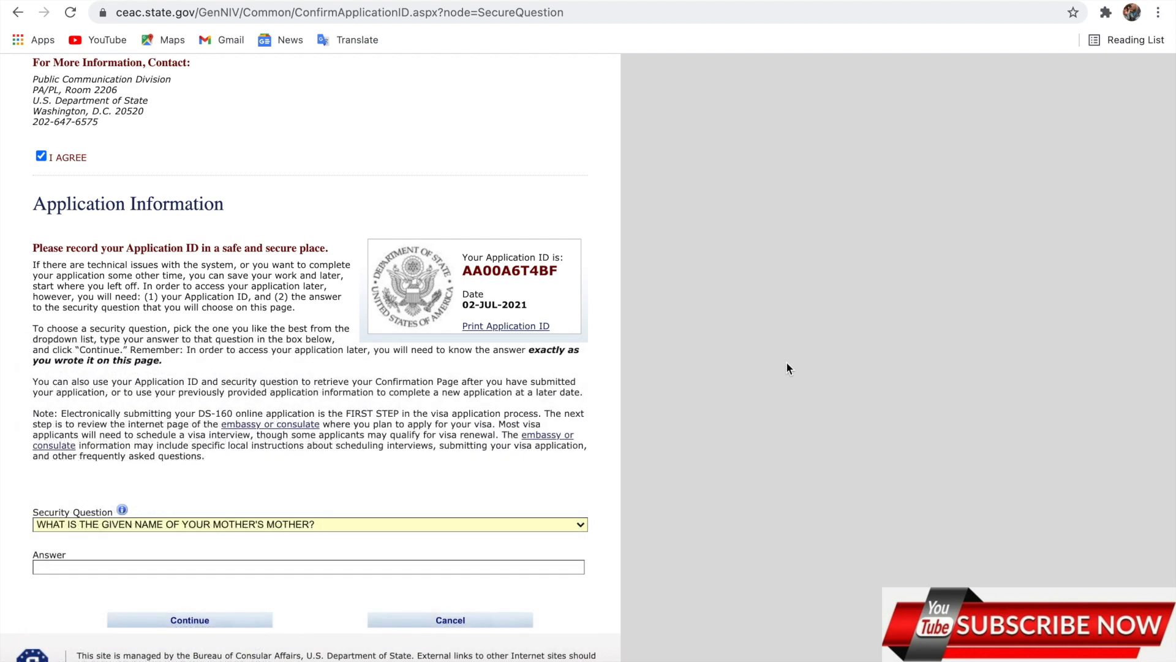
{"action": "left_click", "coordinate": [171, 567]}
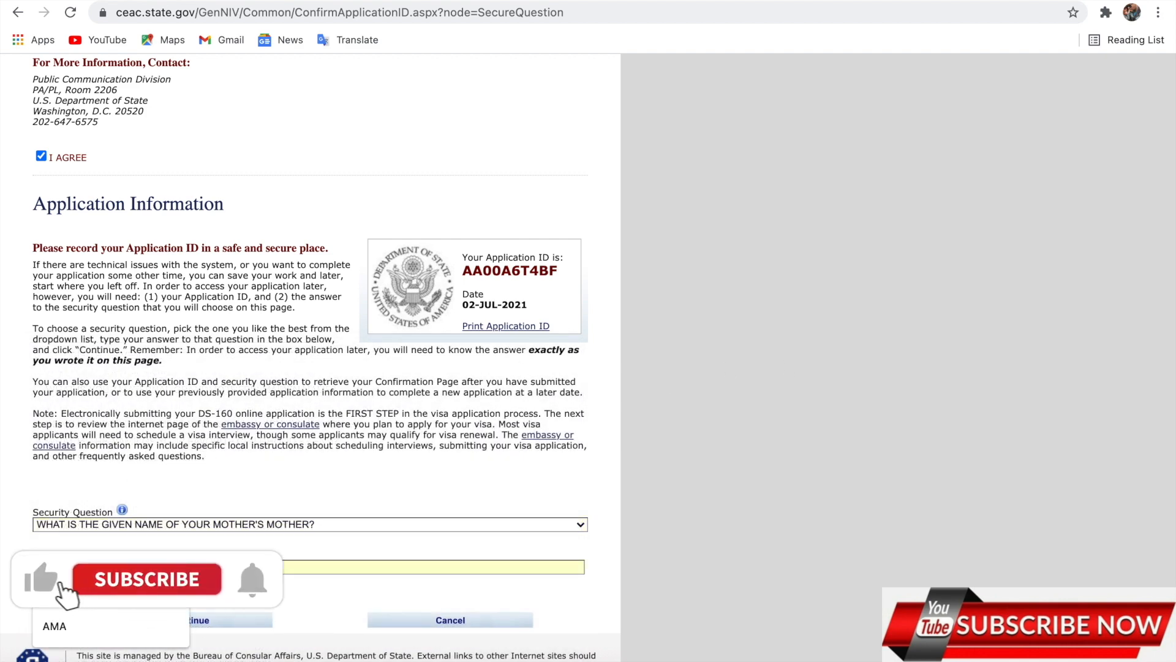
{"action": "left_click", "coordinate": [171, 595]}
{"action": "left_click", "coordinate": [191, 620]}
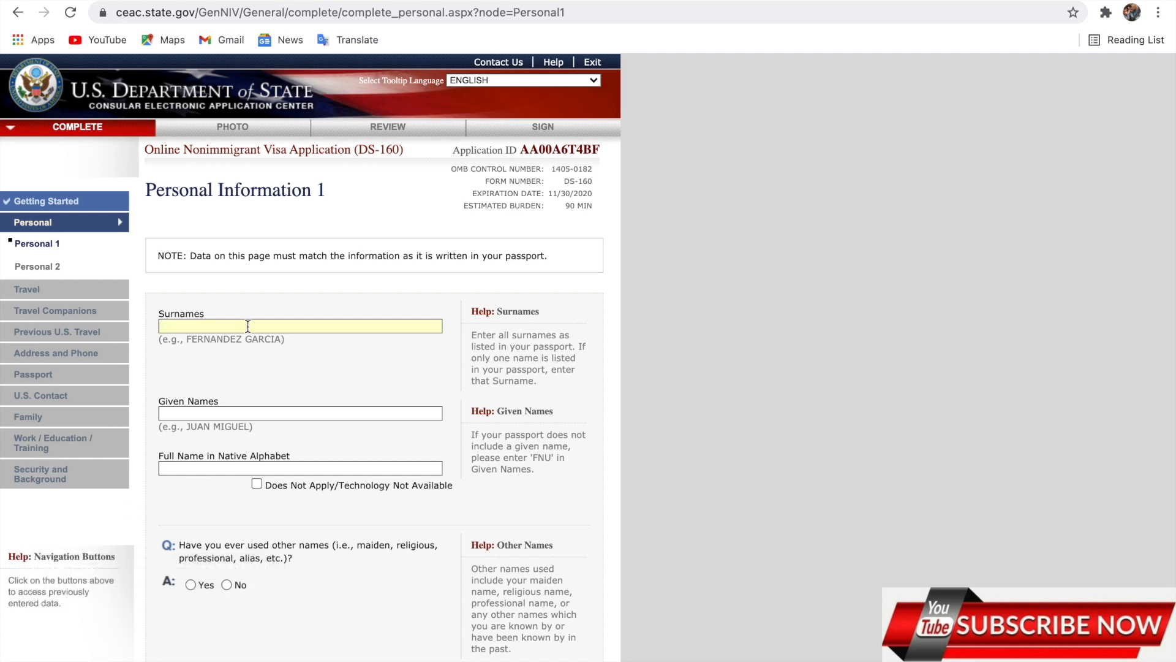
Fill in the surname and given names, marking the native-alphabet full name not applicable.
{"action": "type", "text": "K"}
{"action": "left_click", "coordinate": [230, 350]}
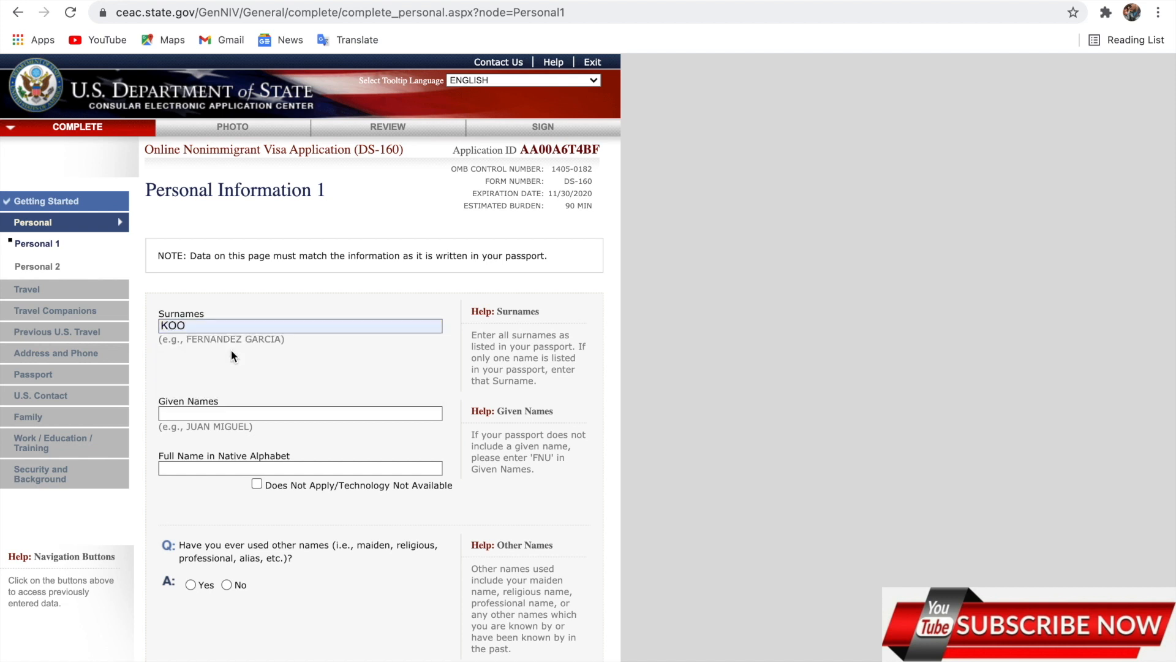
{"action": "left_click", "coordinate": [230, 413]}
{"action": "type", "text": "F"}
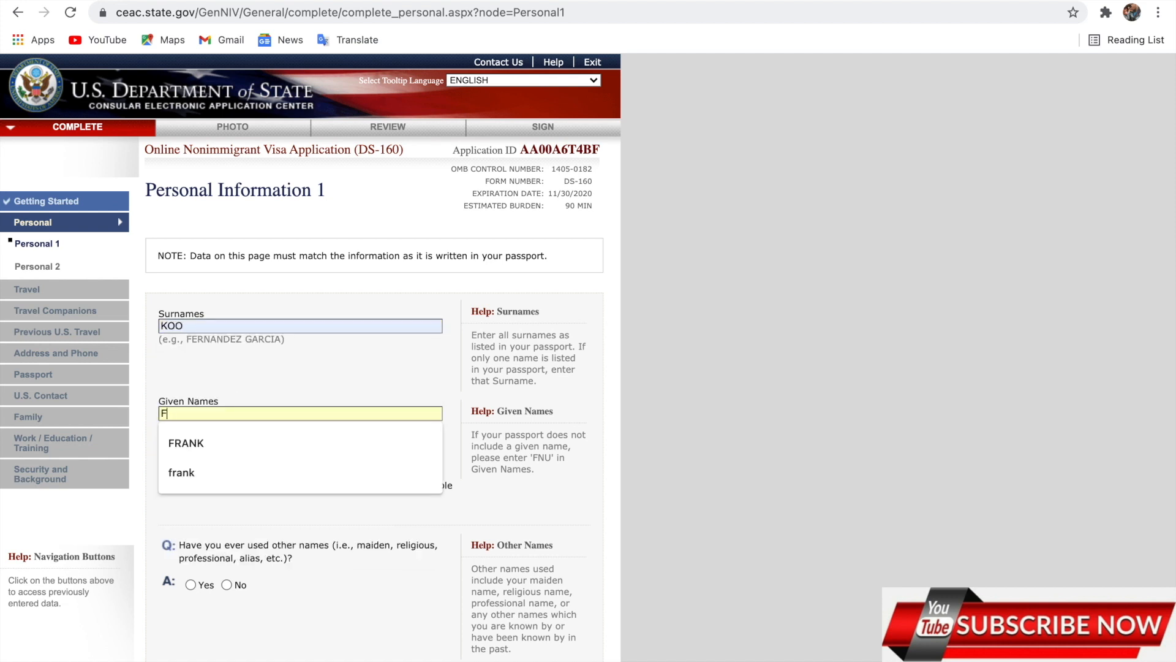
{"action": "left_click", "coordinate": [201, 442]}
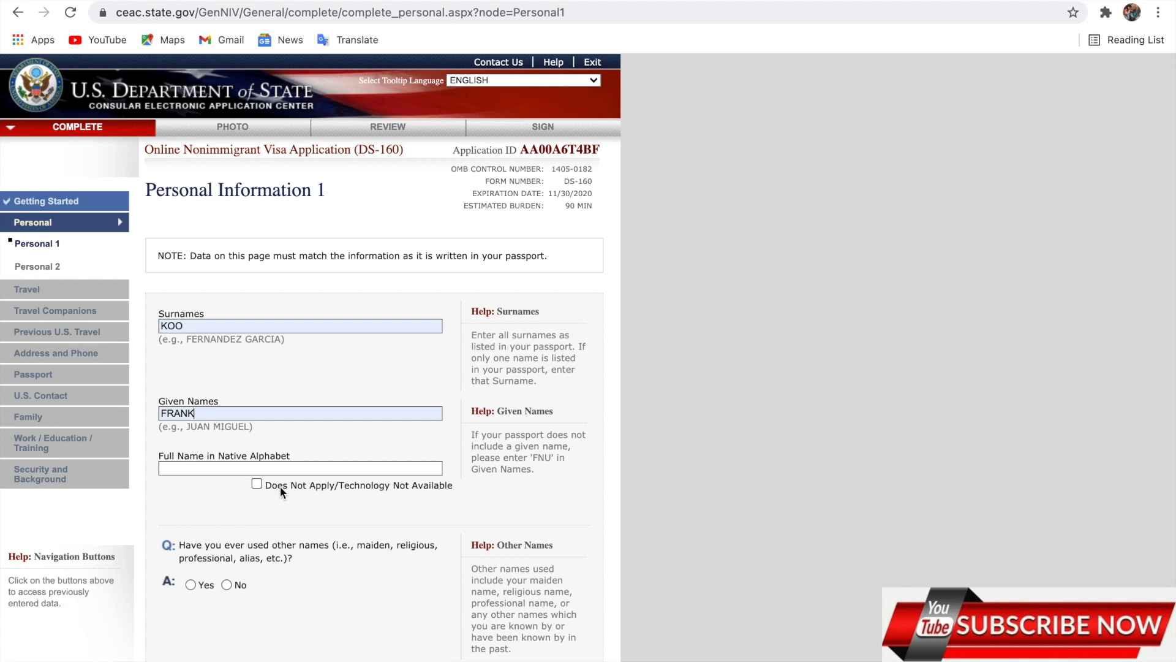
{"action": "left_click", "coordinate": [256, 484]}
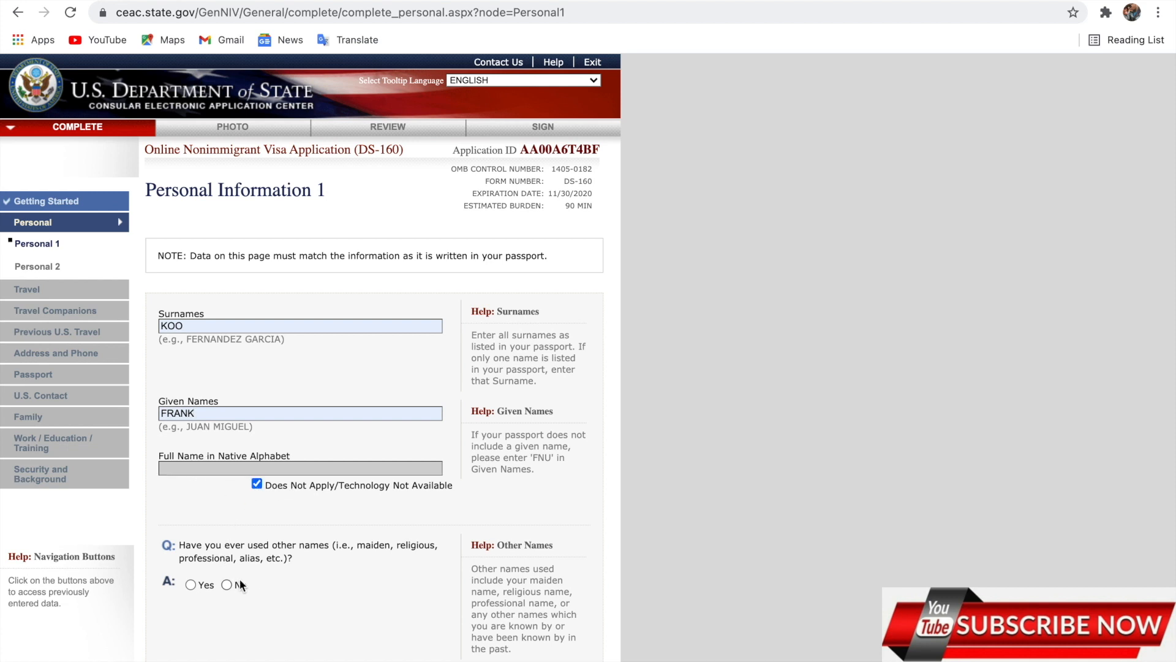
Answer No to having a telecode and set sex to Male, marital status SINGLE.
{"action": "scroll", "coordinate": [230, 579], "scroll_direction": "down", "scroll_amount": 3}
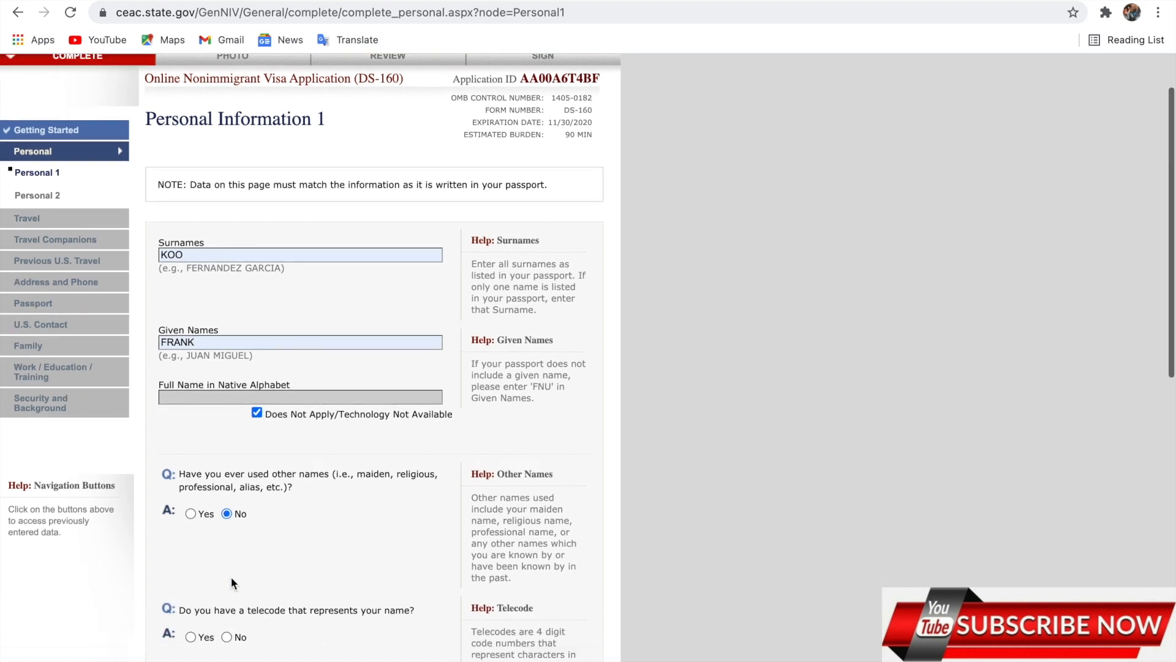
{"action": "left_click", "coordinate": [225, 503]}
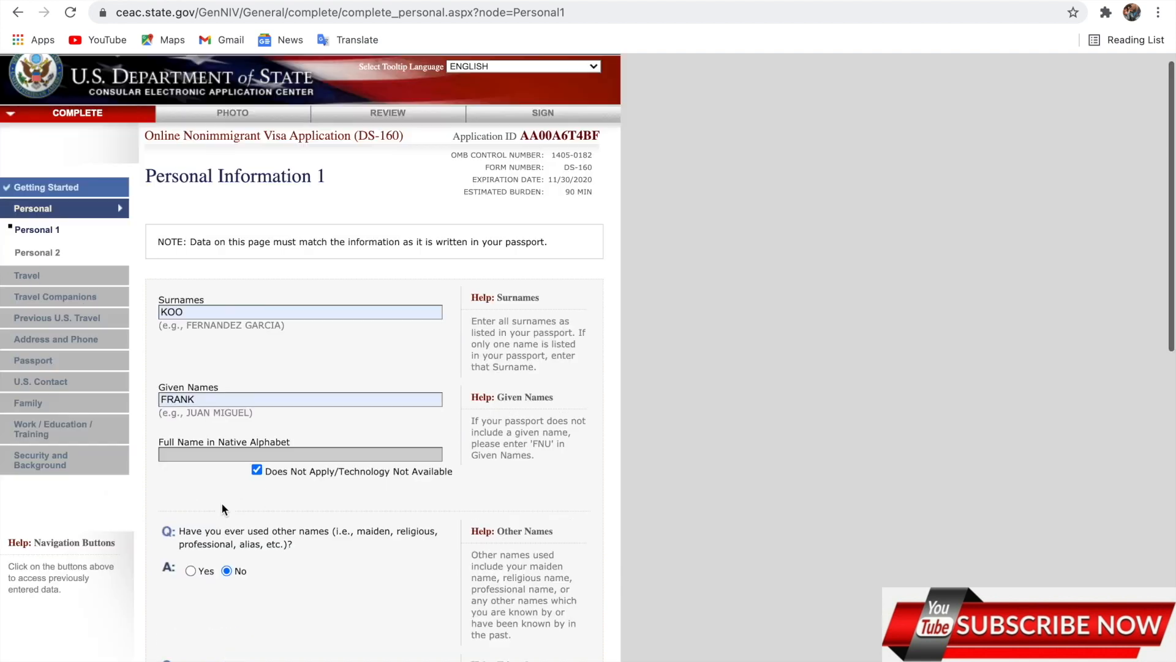
{"action": "scroll", "coordinate": [206, 563], "scroll_direction": "down", "scroll_amount": 5}
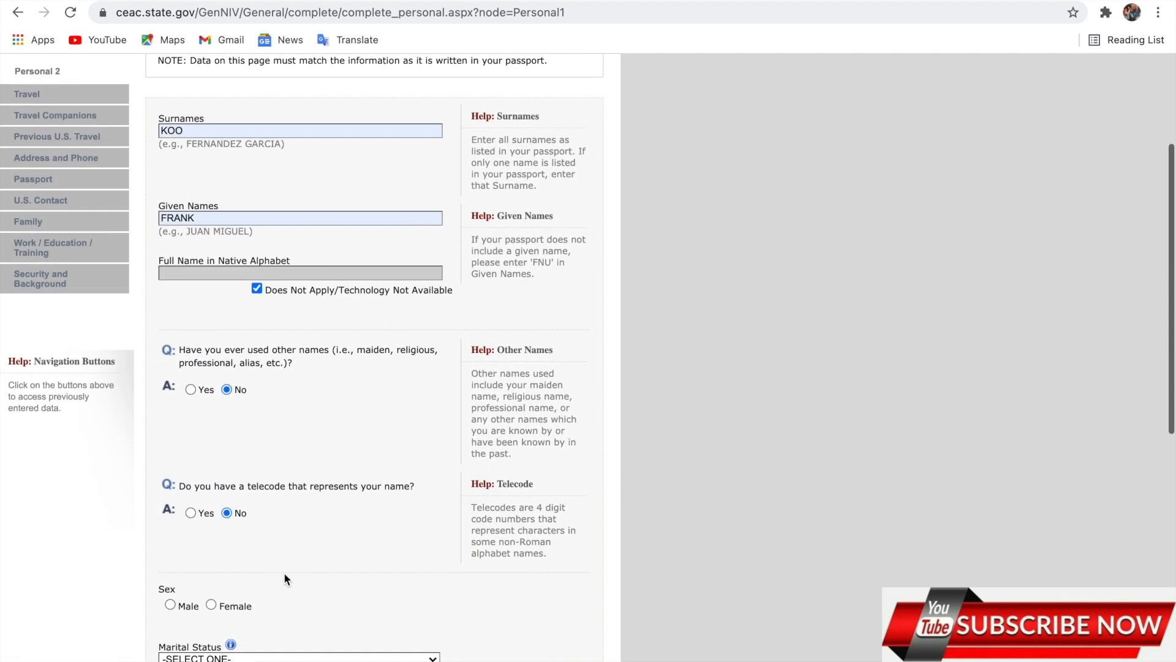
{"action": "left_click", "coordinate": [171, 423]}
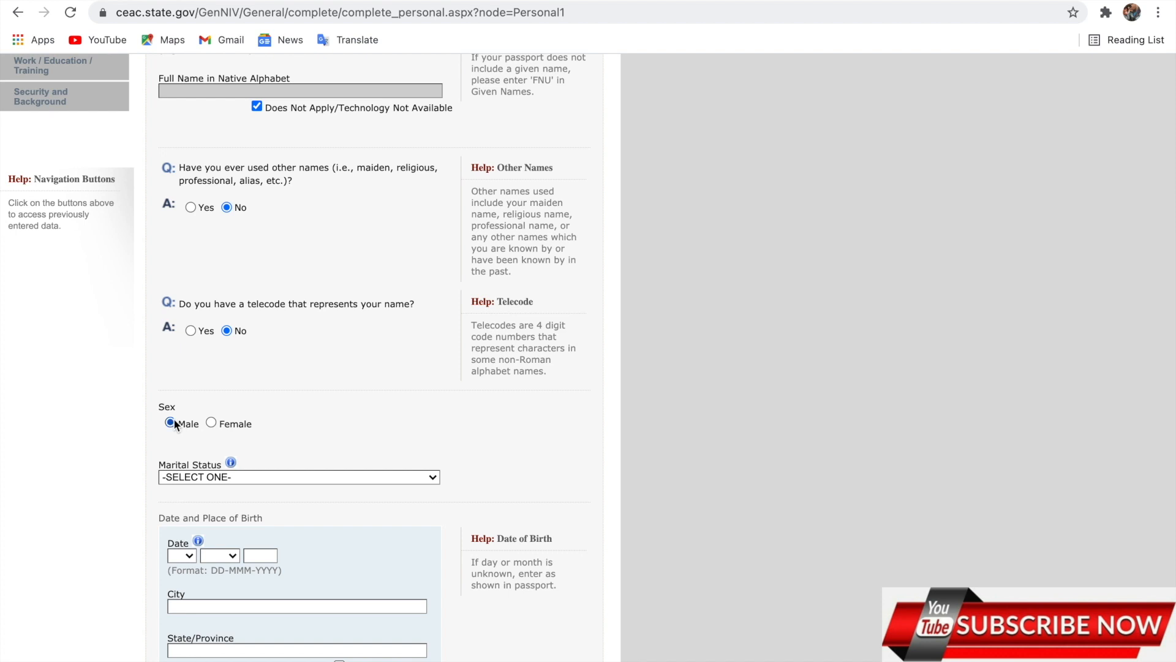
{"action": "left_click", "coordinate": [216, 475]}
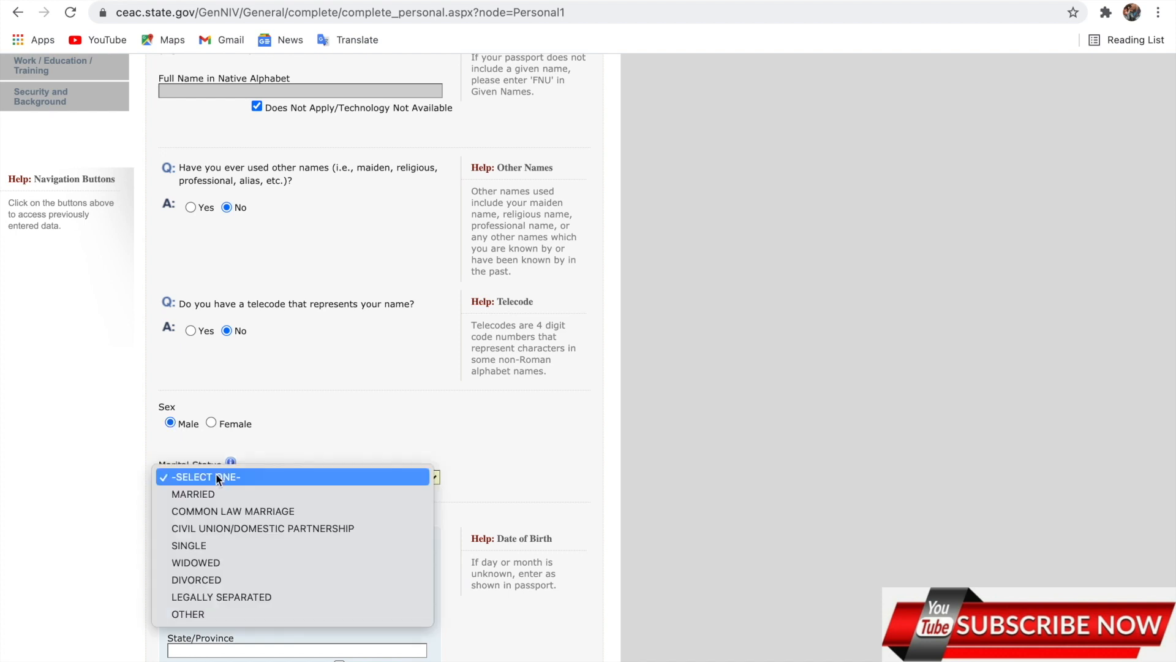
{"action": "left_click", "coordinate": [197, 544]}
Set the date of birth to 02 APR 2000.
{"action": "scroll", "coordinate": [152, 473], "scroll_direction": "down", "scroll_amount": 2}
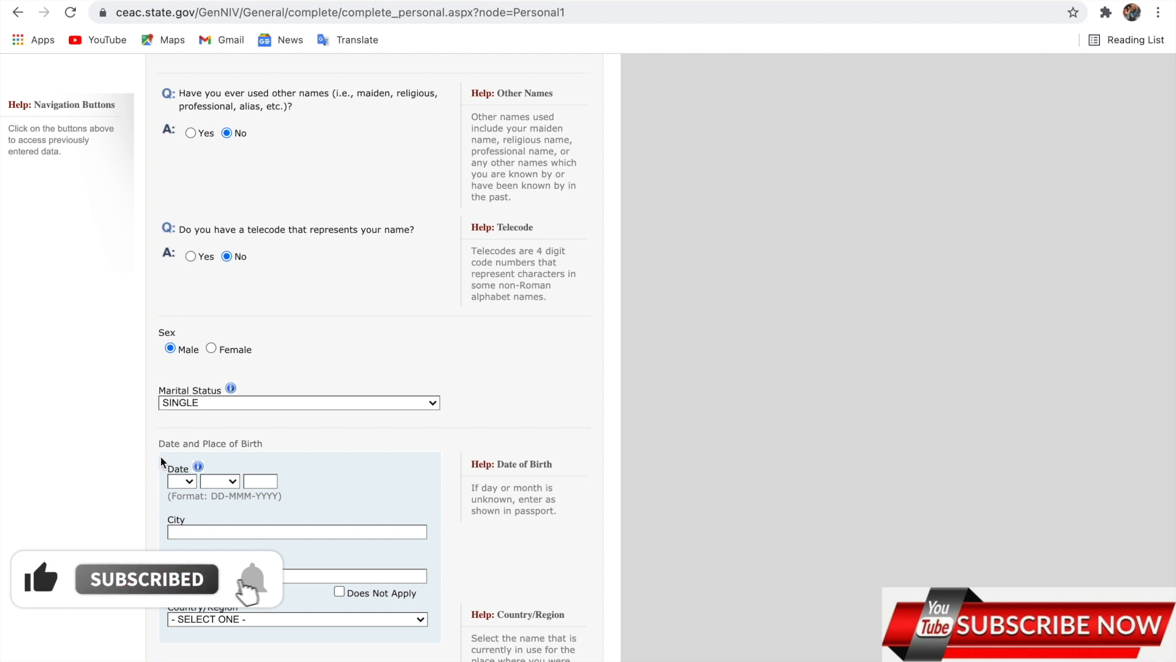
{"action": "left_click", "coordinate": [182, 481]}
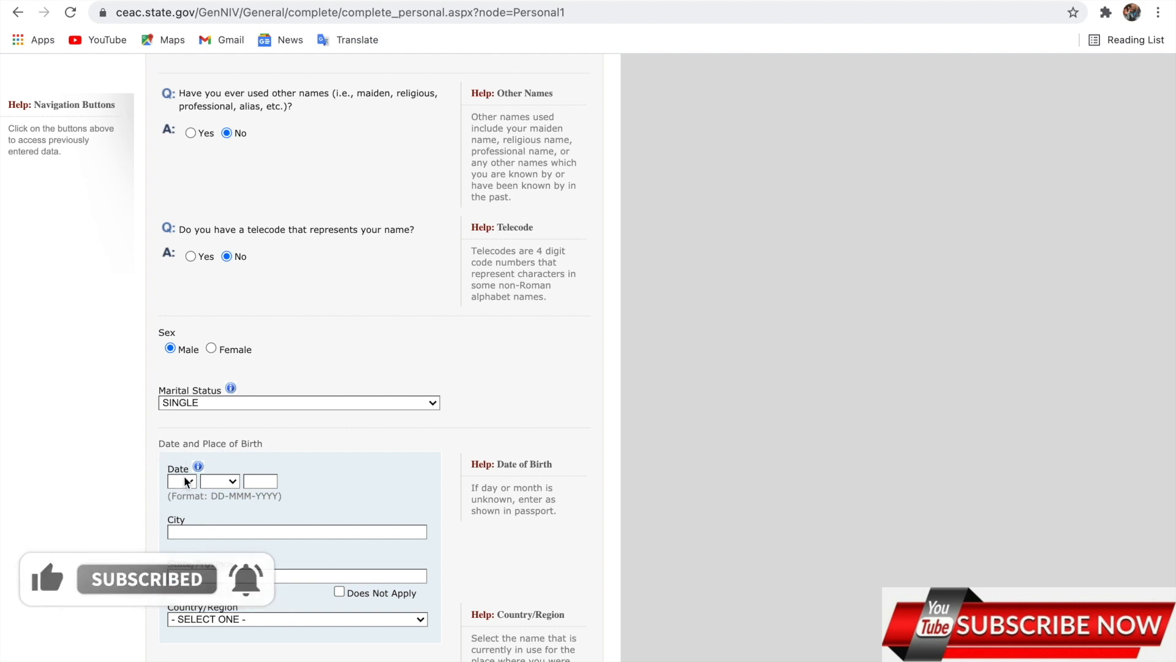
{"action": "left_click", "coordinate": [187, 518]}
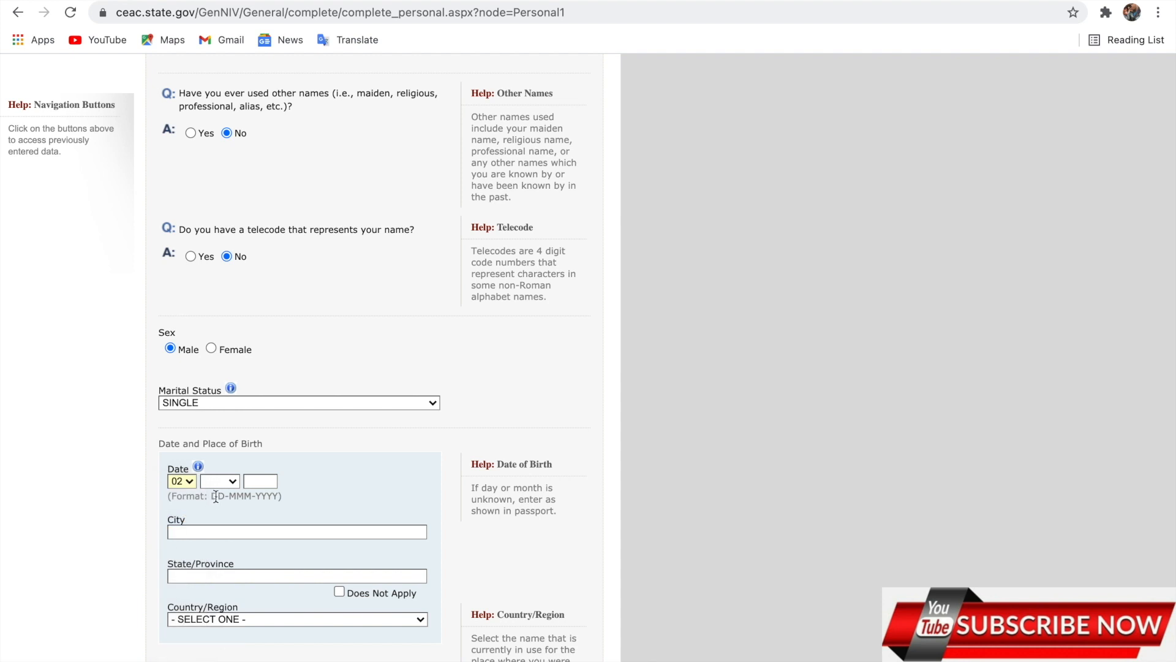
{"action": "left_click", "coordinate": [223, 482]}
{"action": "left_click", "coordinate": [221, 553]}
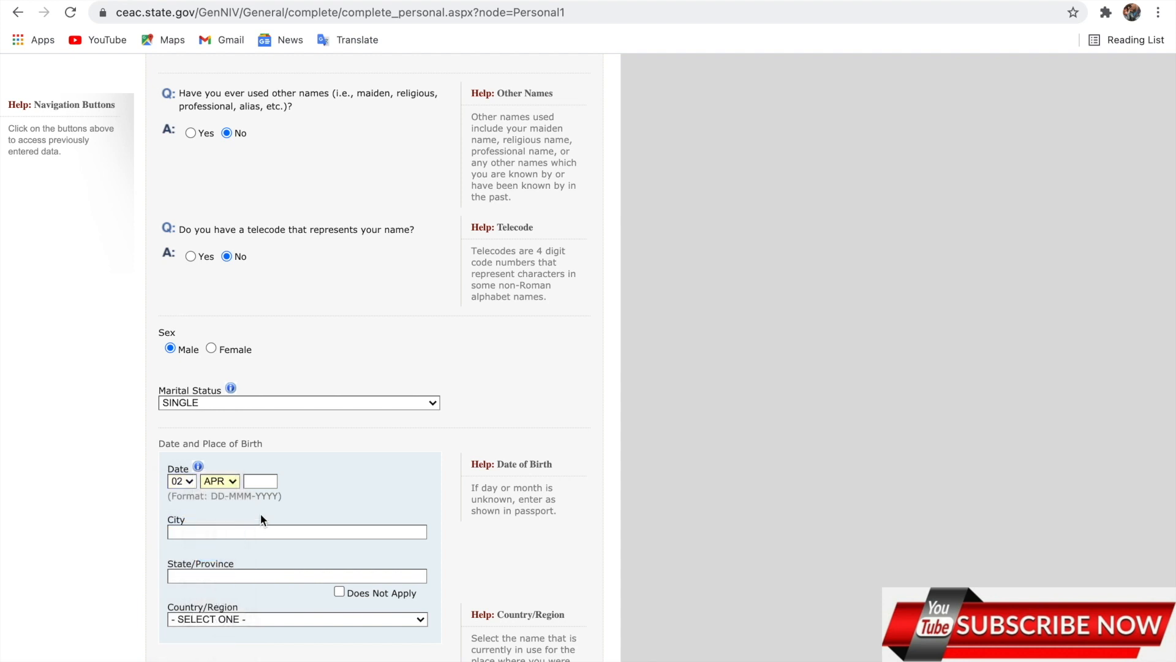
{"action": "left_click", "coordinate": [261, 482]}
{"action": "type", "text": "2000"}
Set birthplace to ACCRA, GHANA with state not applicable, and go to Personal 2.
{"action": "left_click", "coordinate": [212, 532]}
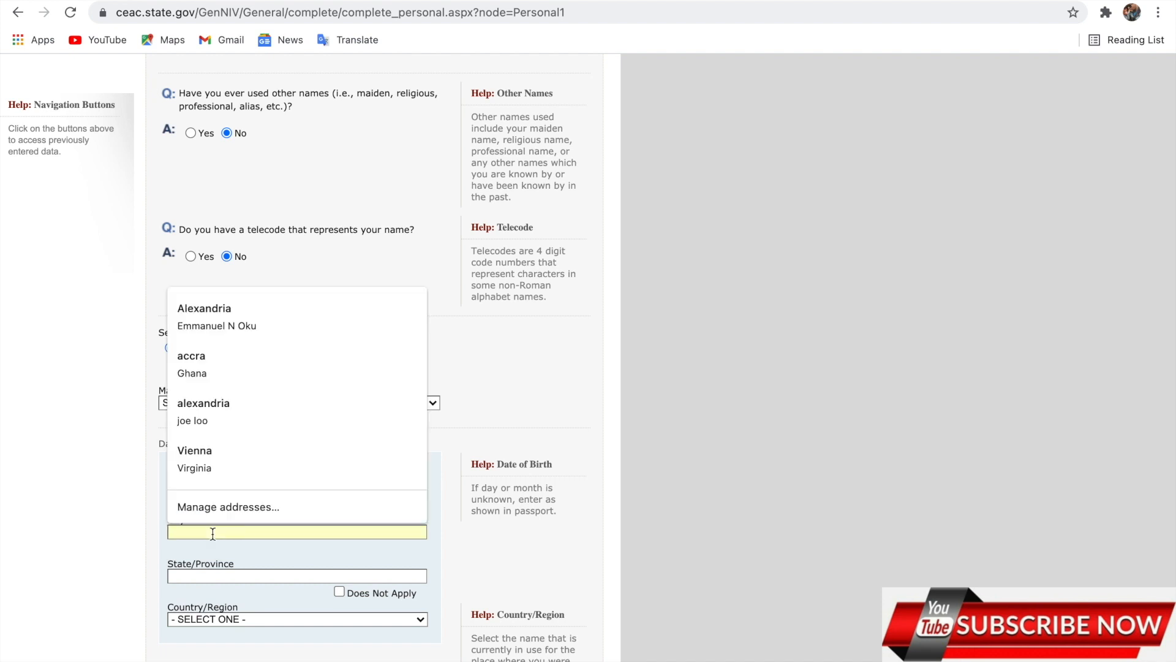
{"action": "type", "text": "ACCRA"}
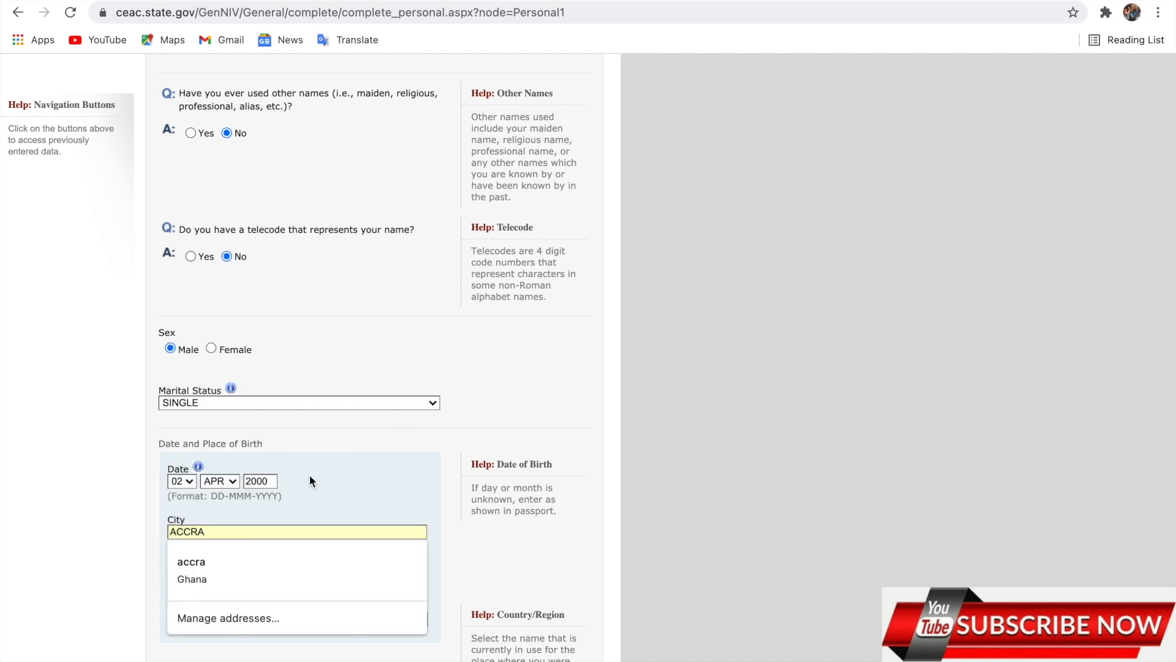
{"action": "left_click", "coordinate": [358, 487]}
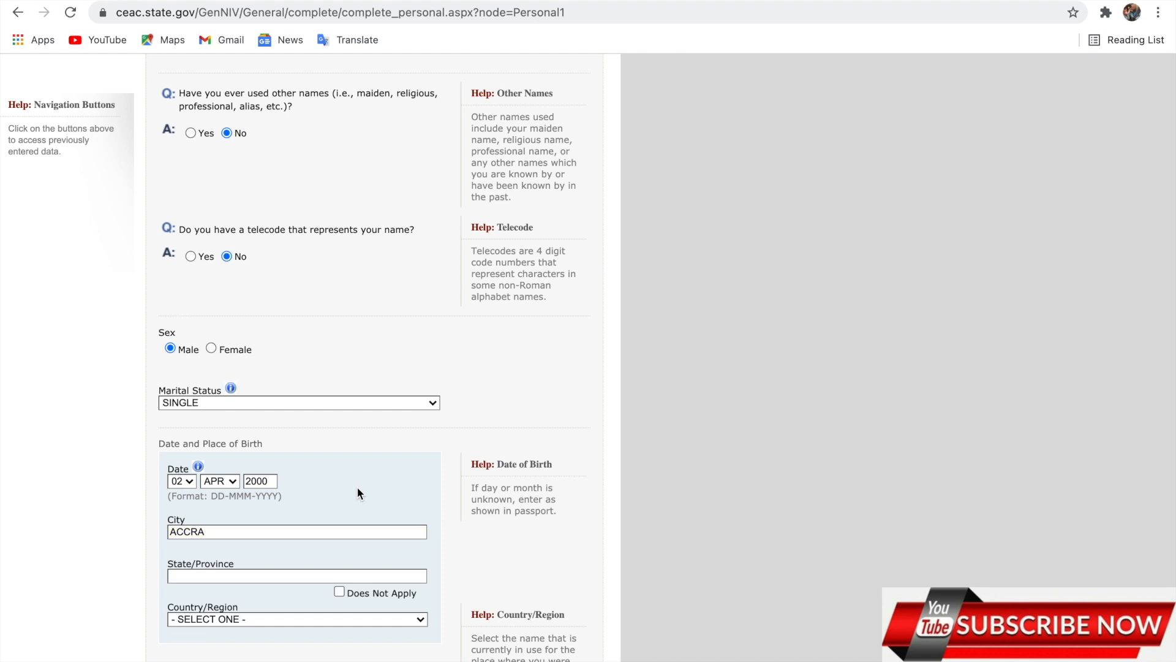
{"action": "left_click", "coordinate": [339, 592]}
{"action": "left_click", "coordinate": [263, 617]}
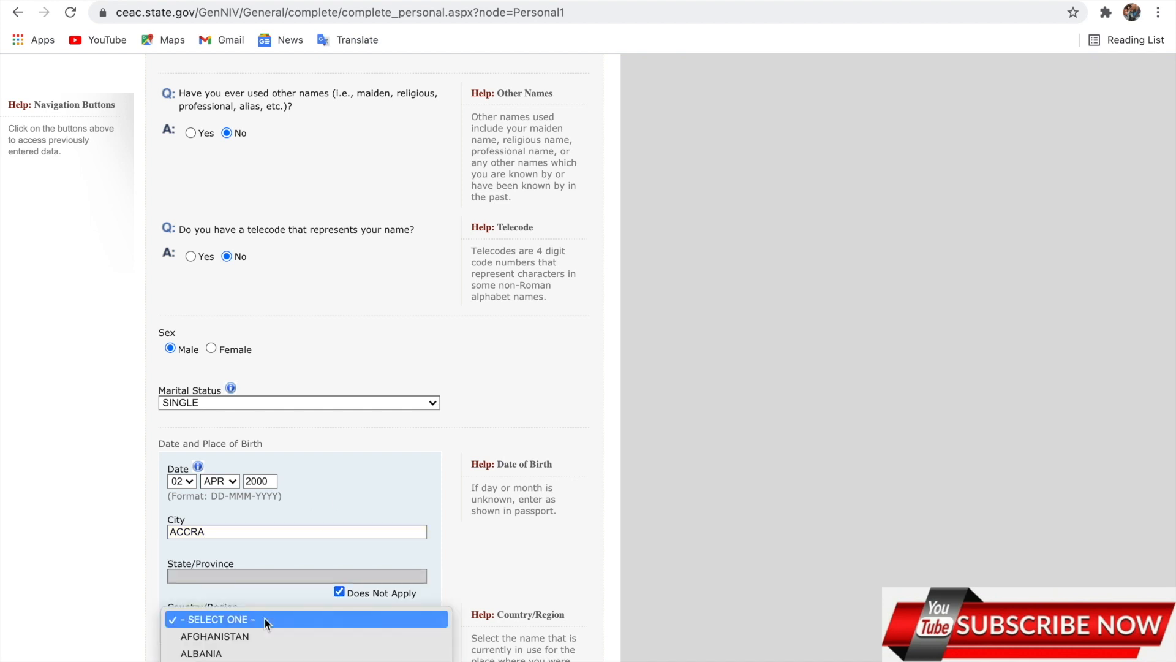
{"action": "type", "text": "ghana"}
{"action": "key", "text": "Return"}
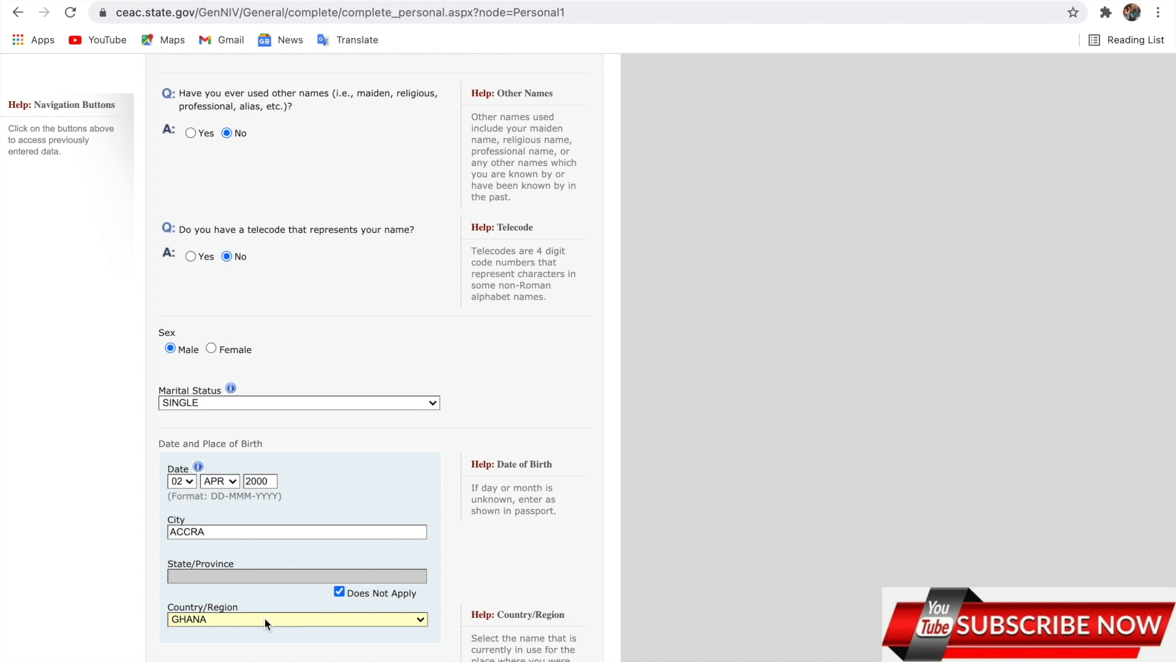
{"action": "scroll", "coordinate": [263, 616], "scroll_direction": "down", "scroll_amount": 5}
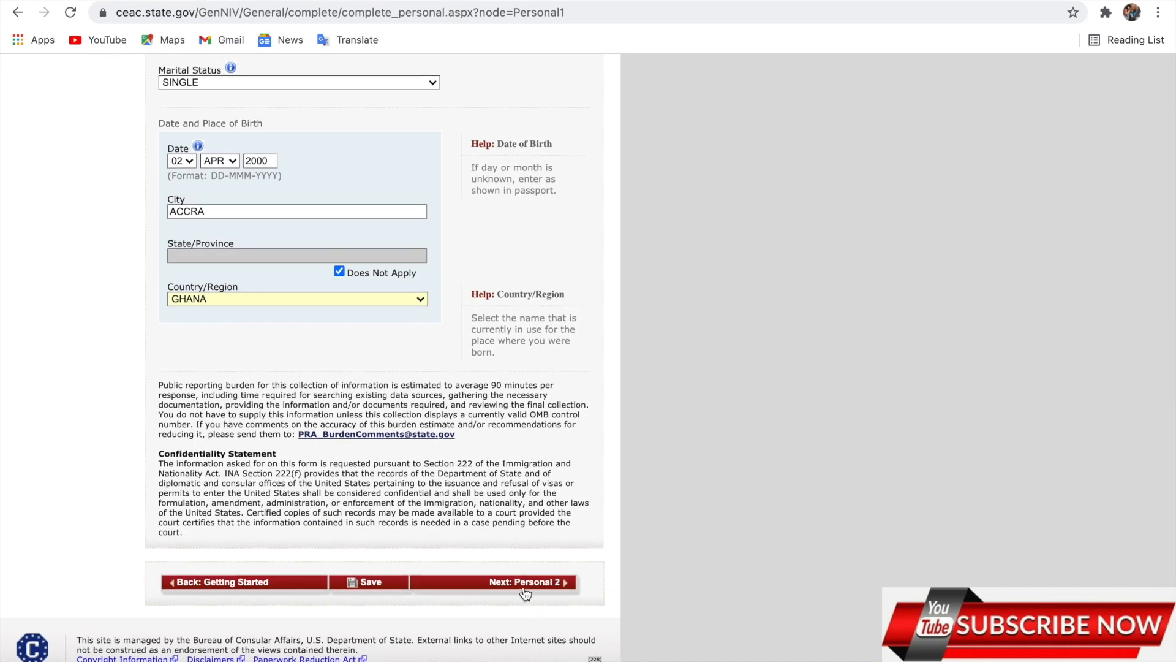
{"action": "left_click", "coordinate": [524, 586]}
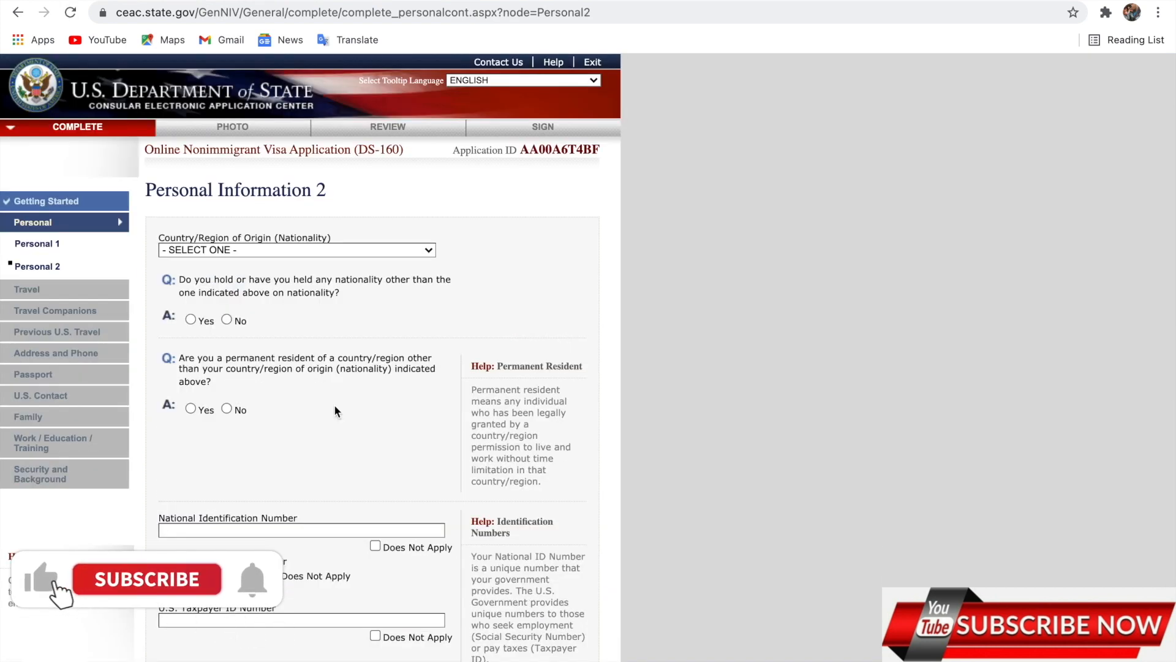
Choose GHANA as nationality and answer No to other nationality and foreign permanent residency.
{"action": "left_click", "coordinate": [225, 253]}
{"action": "scroll", "coordinate": [226, 252], "scroll_direction": "down", "scroll_amount": 15}
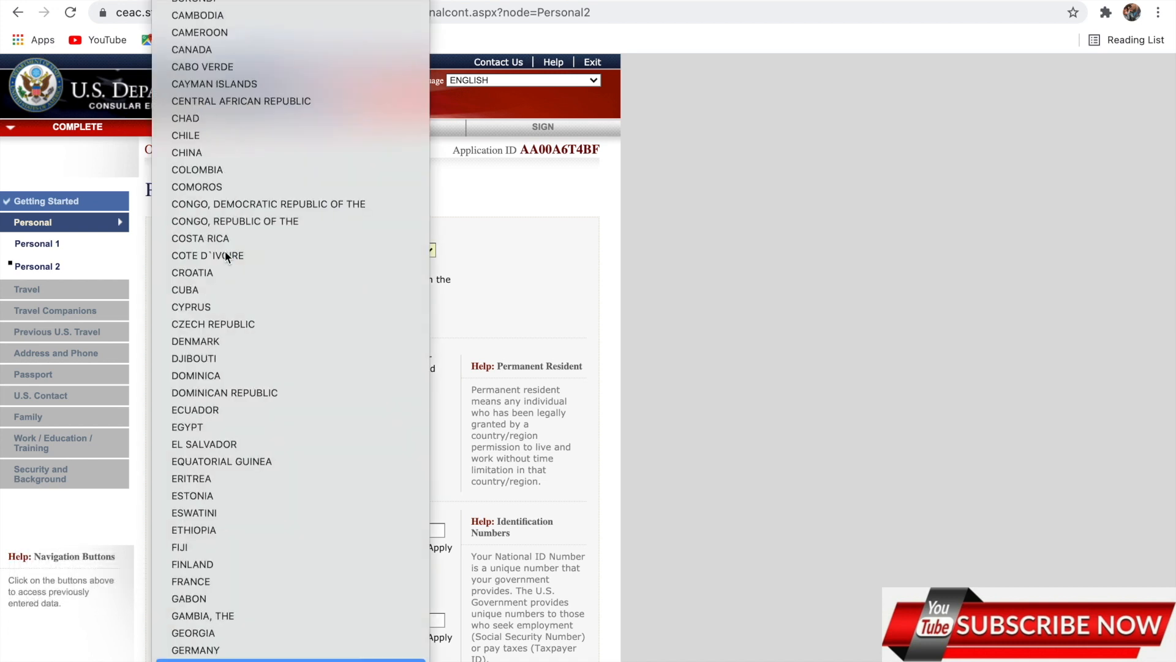
{"action": "left_click", "coordinate": [226, 251]}
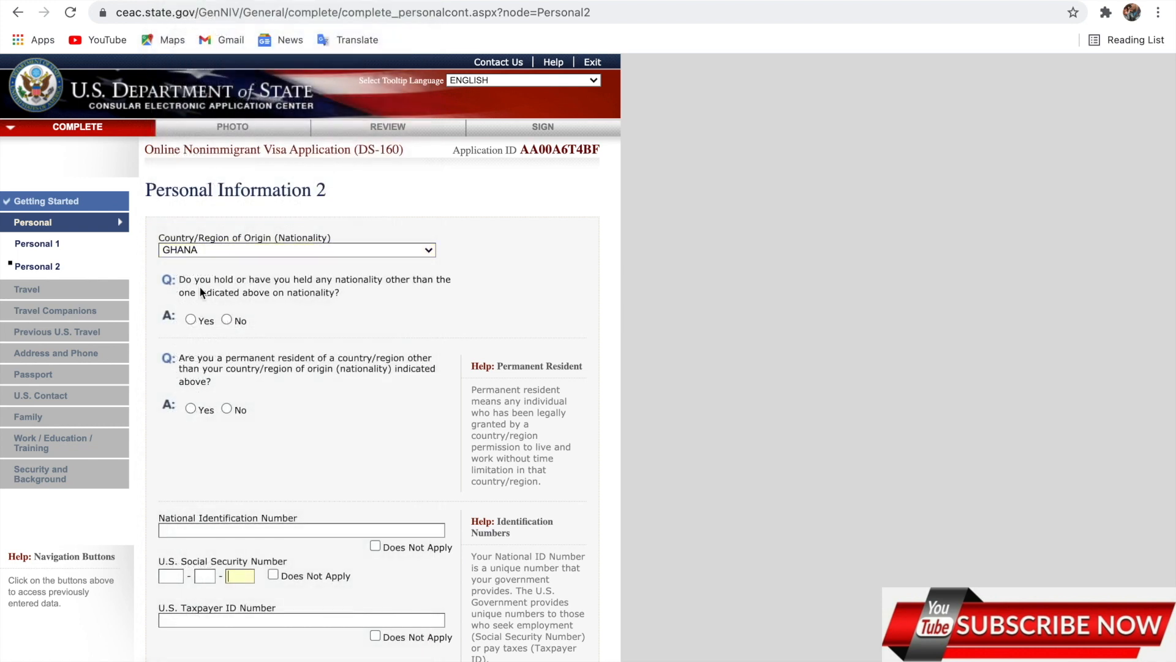
{"action": "left_click", "coordinate": [226, 320]}
{"action": "scroll", "coordinate": [313, 334], "scroll_direction": "down", "scroll_amount": 2}
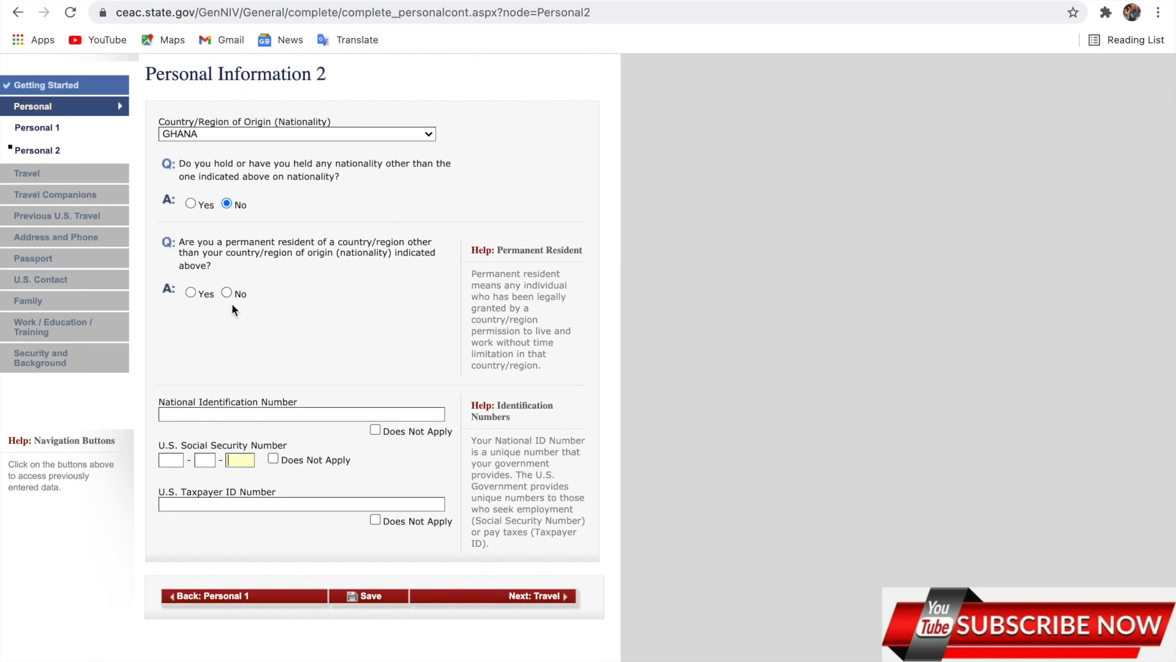
{"action": "left_click", "coordinate": [227, 293]}
{"action": "scroll", "coordinate": [226, 293], "scroll_direction": "up", "scroll_amount": 2}
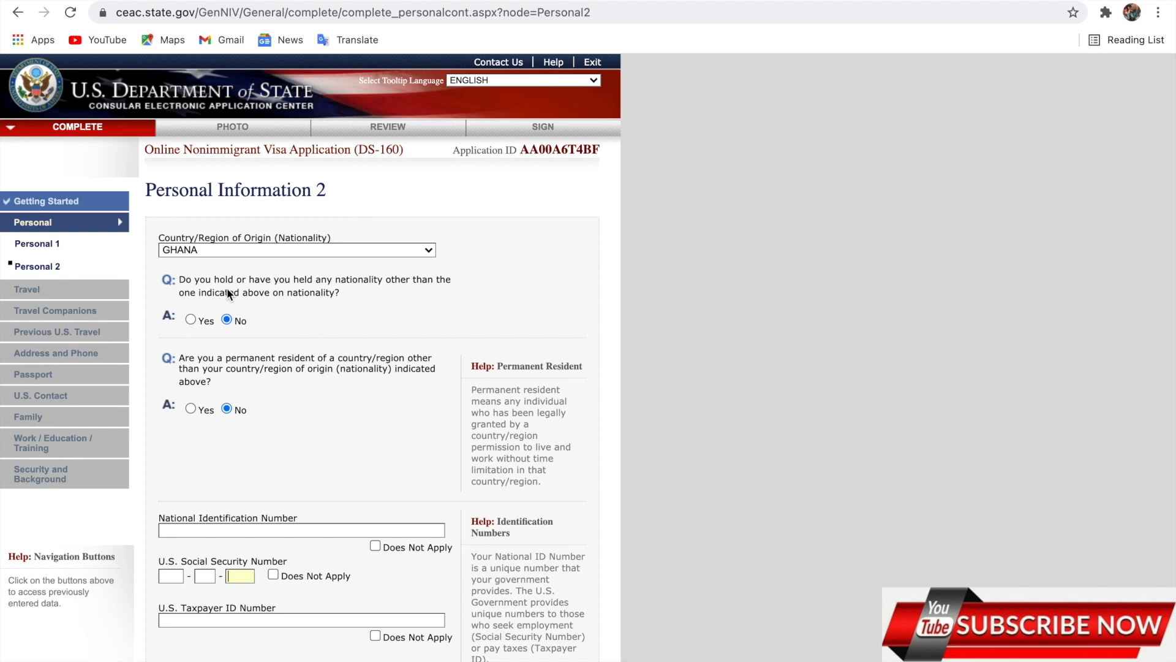
{"action": "scroll", "coordinate": [228, 295], "scroll_direction": "down", "scroll_amount": 3}
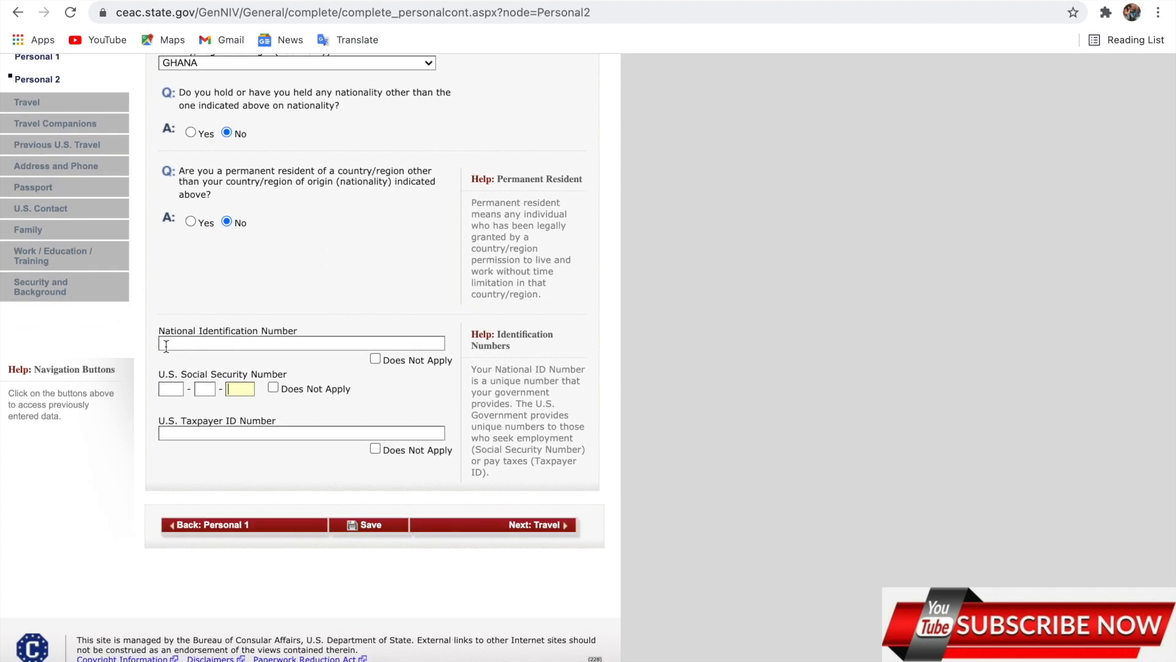
Autofill the national ID, mark SSN and Taxpayer ID Does Not Apply, and go to Travel.
{"action": "left_click", "coordinate": [206, 343]}
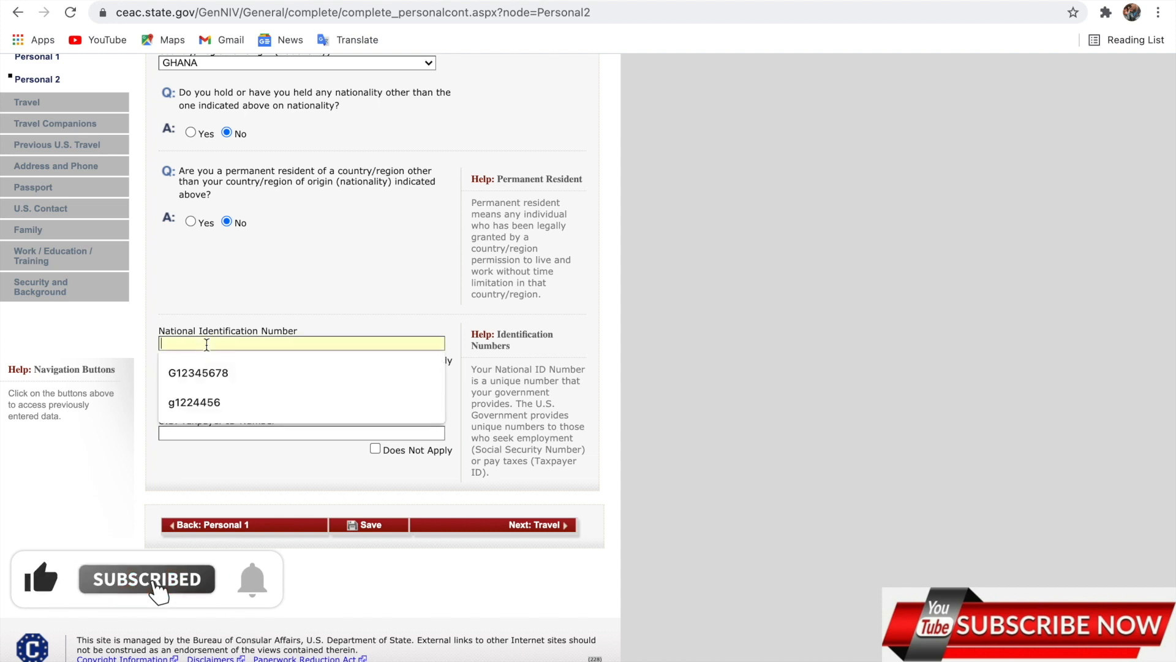
{"action": "left_click", "coordinate": [191, 401]}
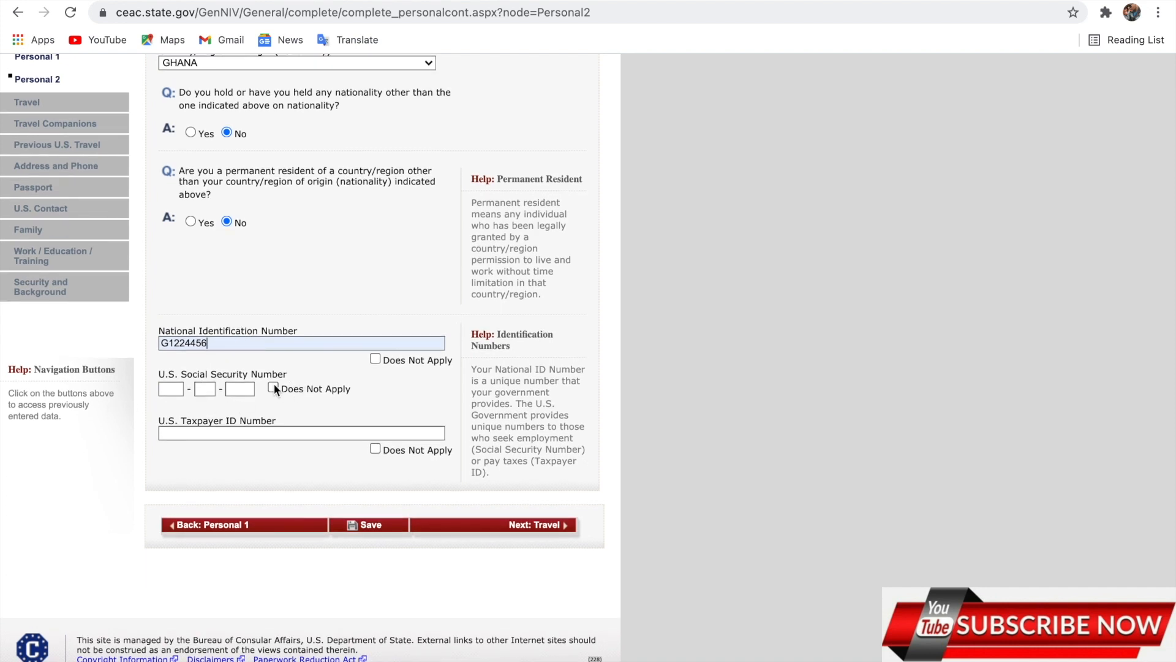
{"action": "left_click", "coordinate": [272, 386]}
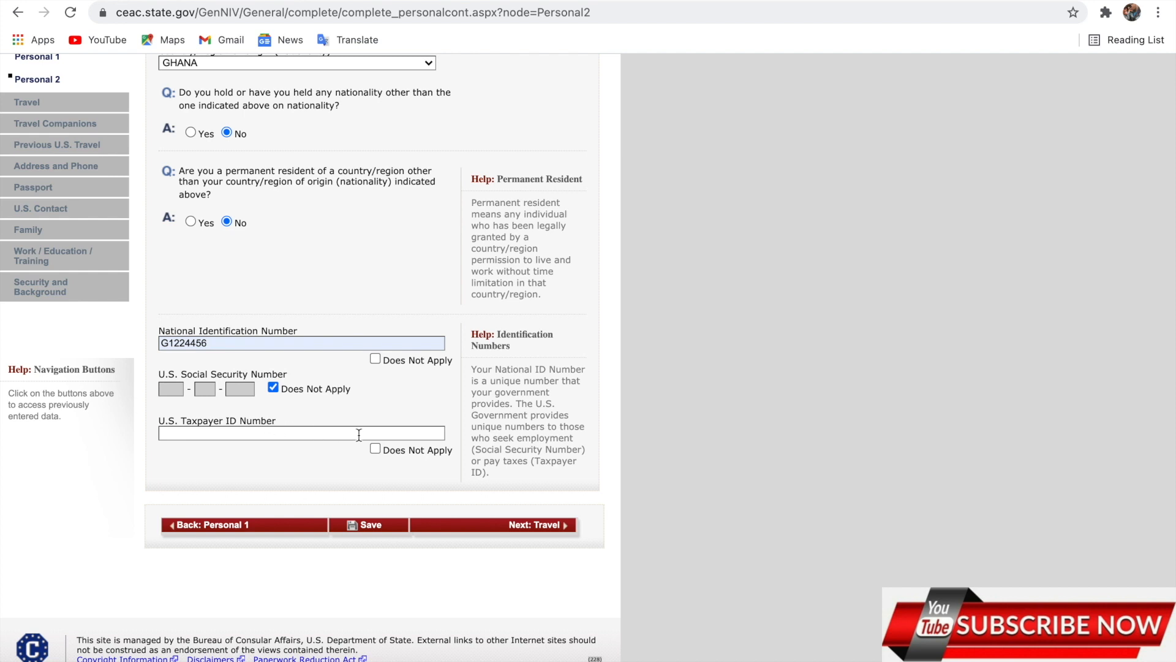
{"action": "left_click", "coordinate": [375, 448]}
{"action": "left_click", "coordinate": [503, 526]}
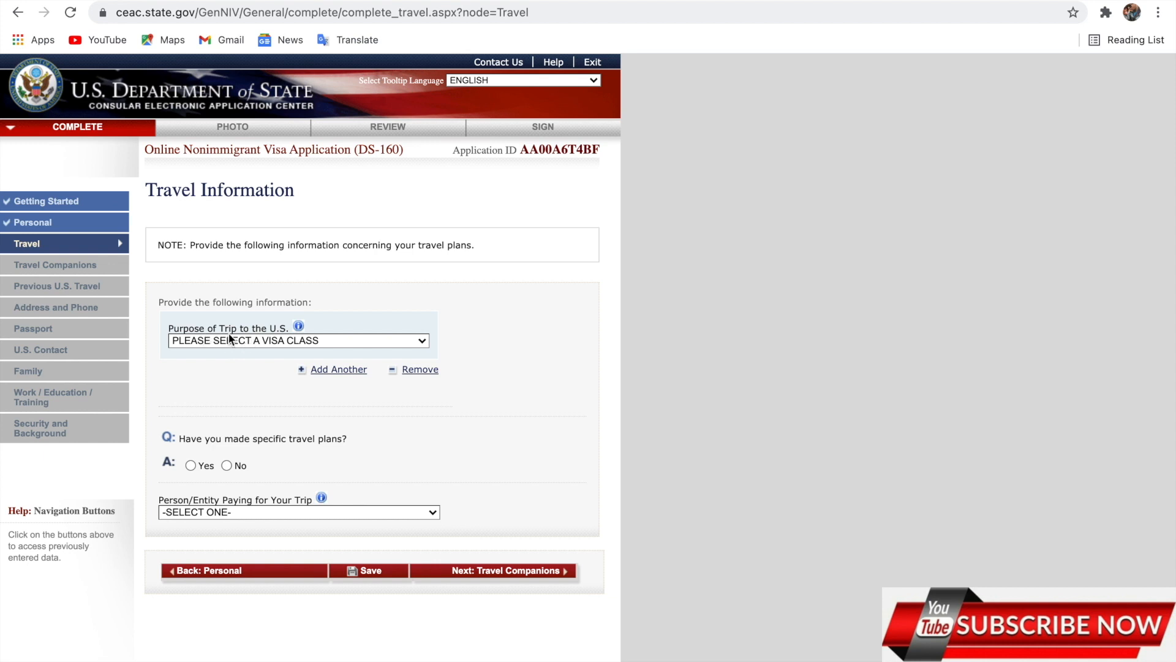
Set Purpose of Trip to TEMP. BUSINESS PLEASURE VISITOR (B), specifying TOURISM/MEDICAL TREATMENT (B2).
{"action": "left_click", "coordinate": [281, 341]}
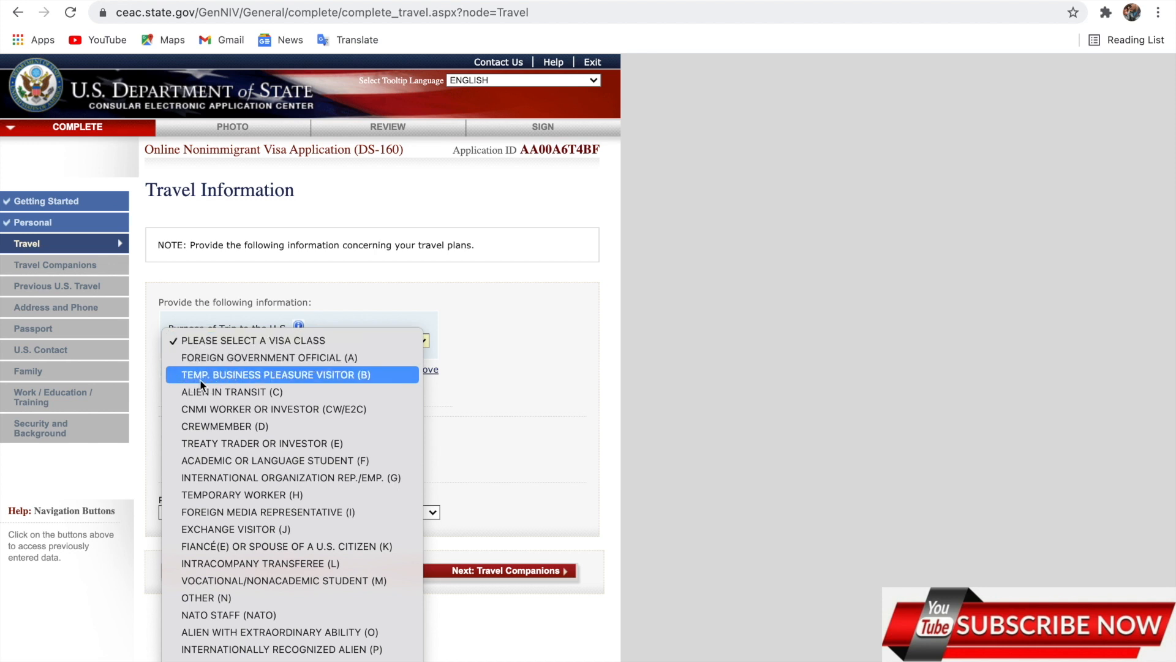
{"action": "left_click", "coordinate": [255, 376]}
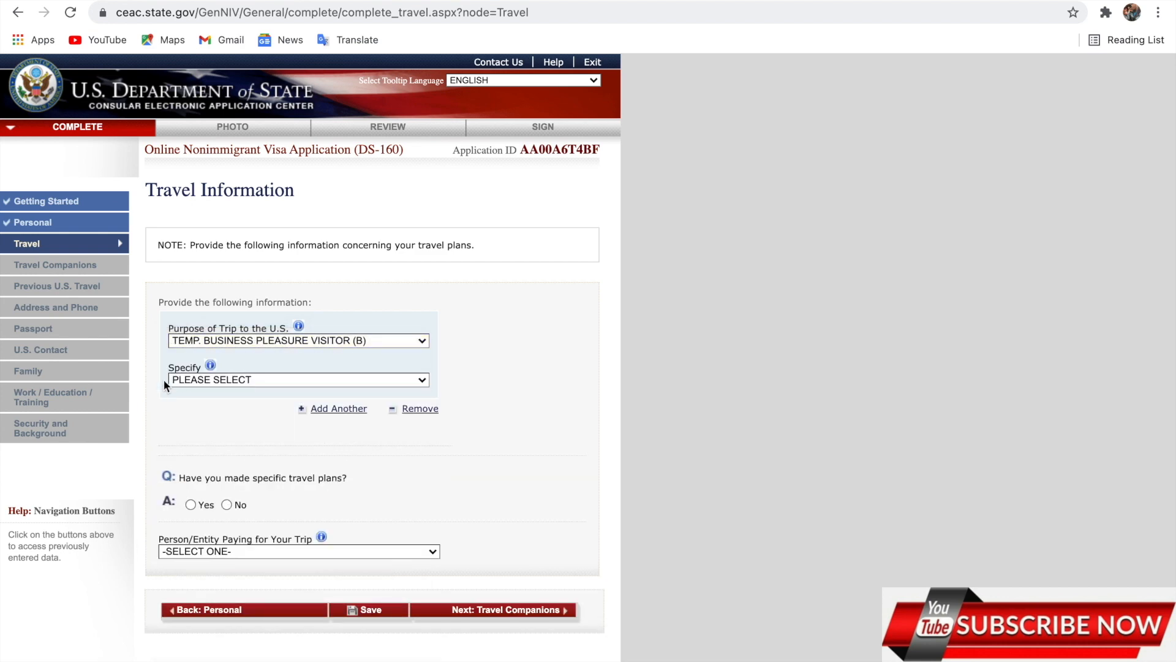
{"action": "left_click", "coordinate": [224, 379]}
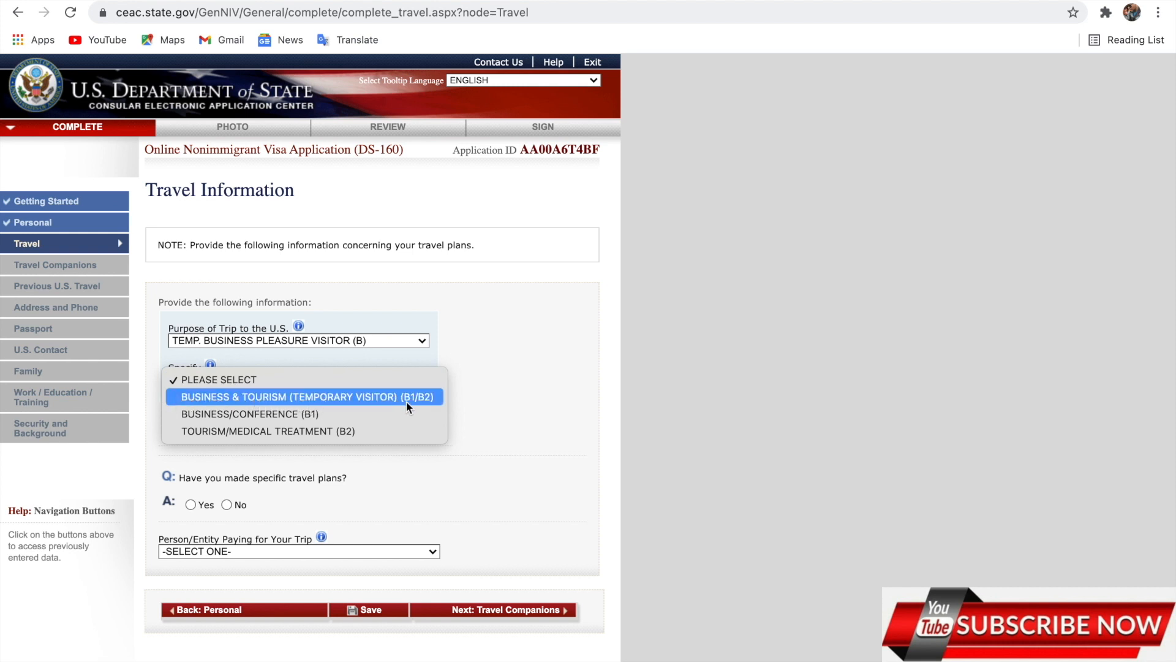
{"action": "left_click", "coordinate": [243, 436]}
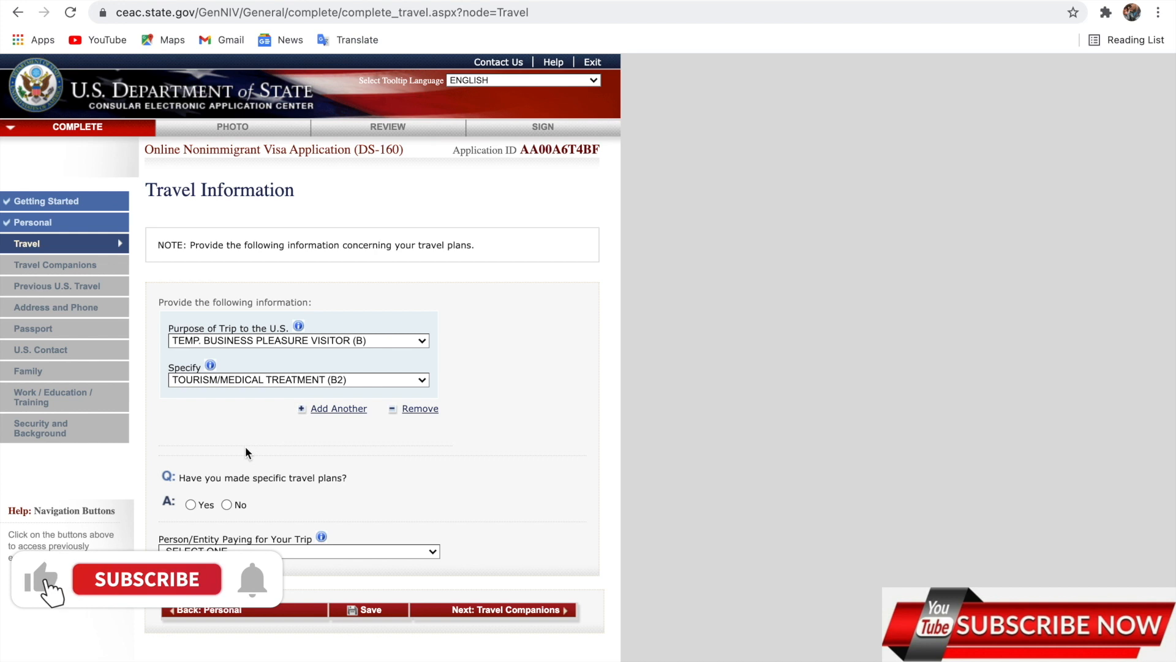
Answer No to 'Have you made specific travel plans?' to reveal arrival and stay fields.
{"action": "scroll", "coordinate": [245, 446], "scroll_direction": "down", "scroll_amount": 1}
{"action": "scroll", "coordinate": [245, 452], "scroll_direction": "down", "scroll_amount": 2}
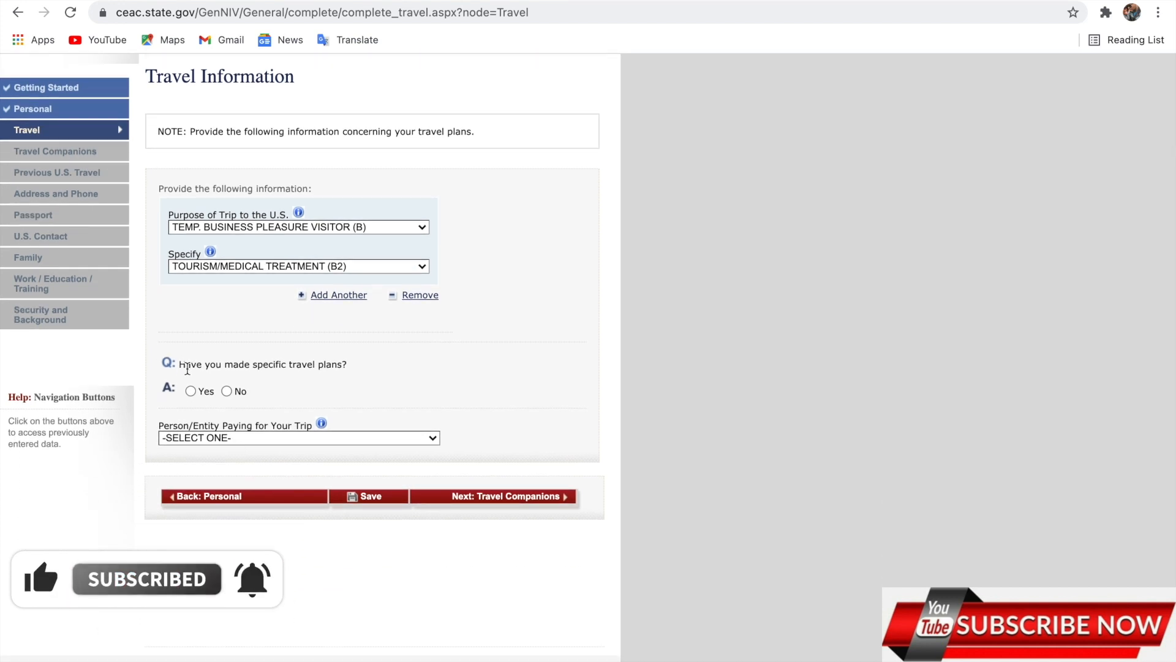
{"action": "left_click", "coordinate": [227, 391]}
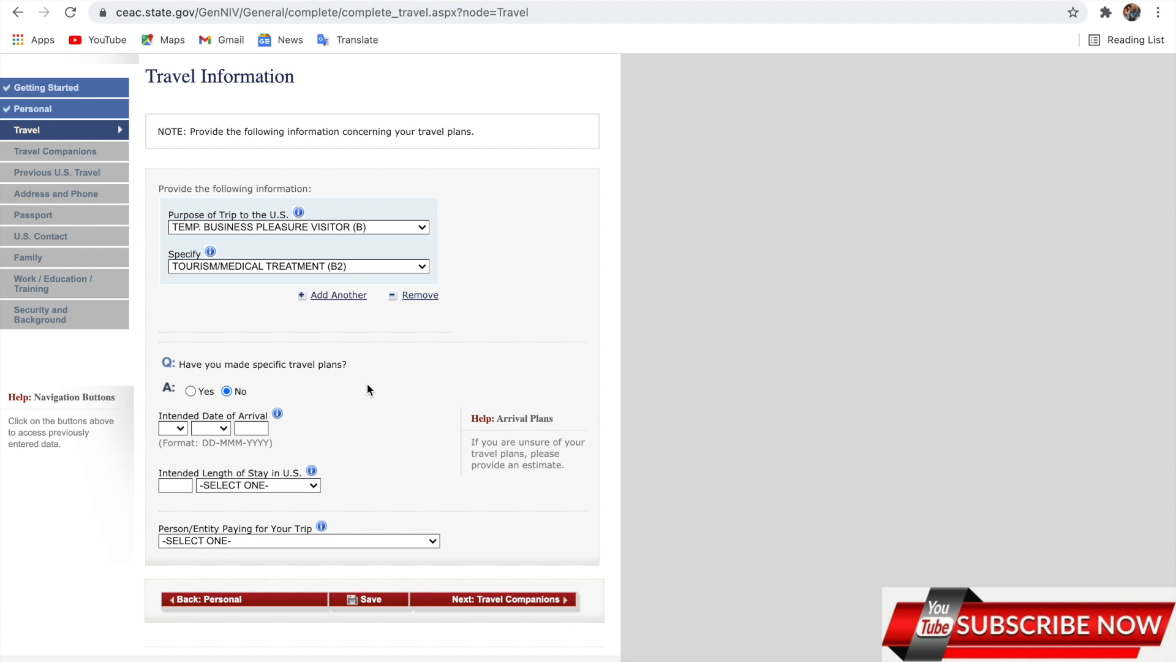
{"action": "scroll", "coordinate": [366, 383], "scroll_direction": "down", "scroll_amount": 1}
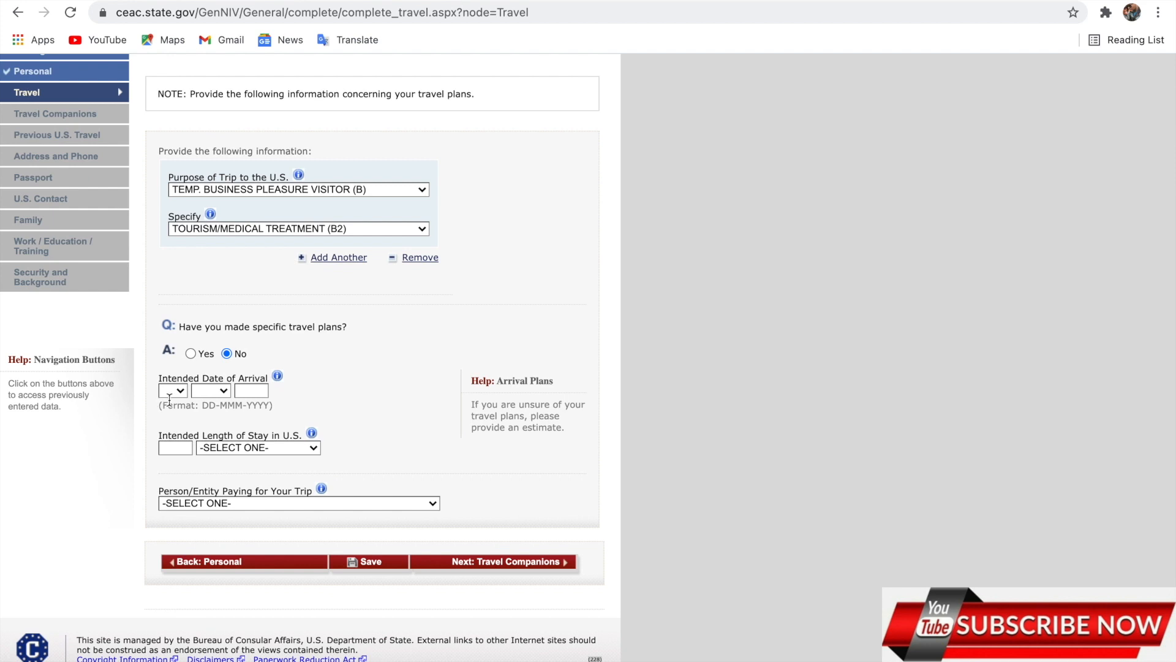
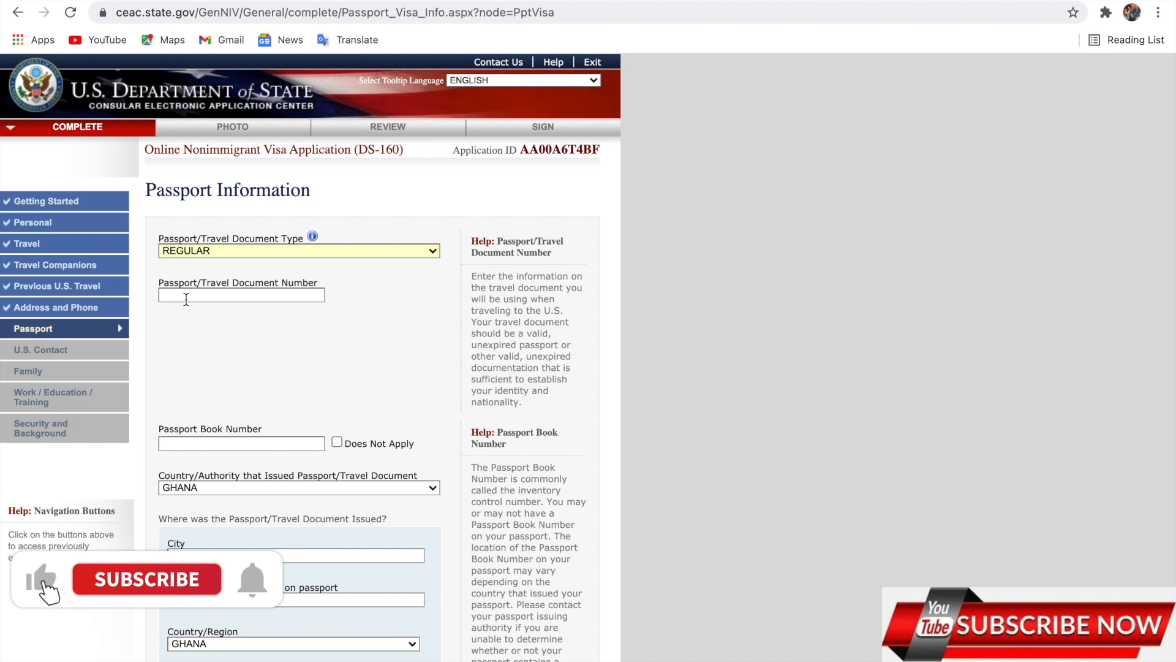
Enter the passport number, mark the book number Does Not Apply, and set issuing city ACCRA.
{"action": "left_click", "coordinate": [185, 296]}
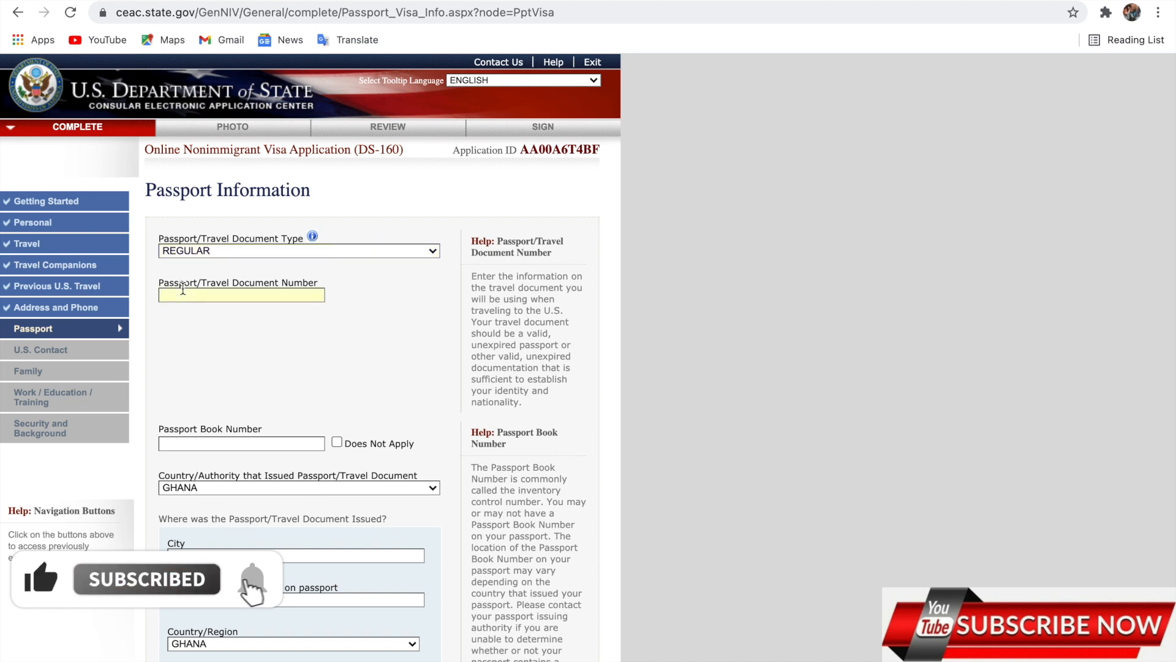
{"action": "type", "text": "G123"}
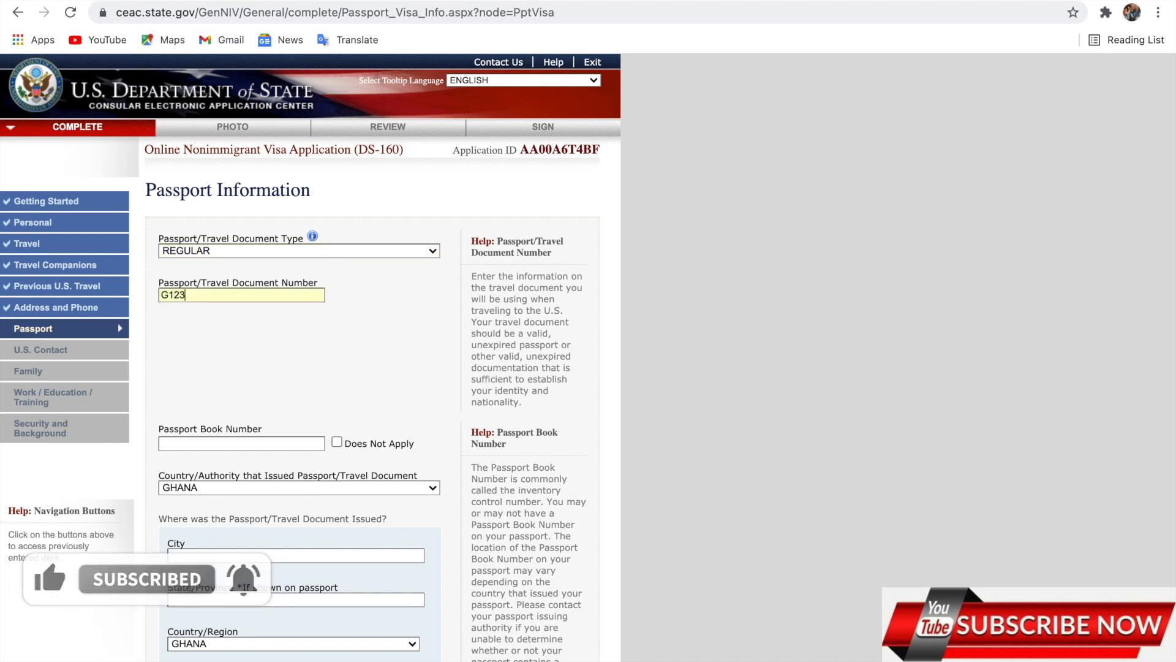
{"action": "type", "text": "456"}
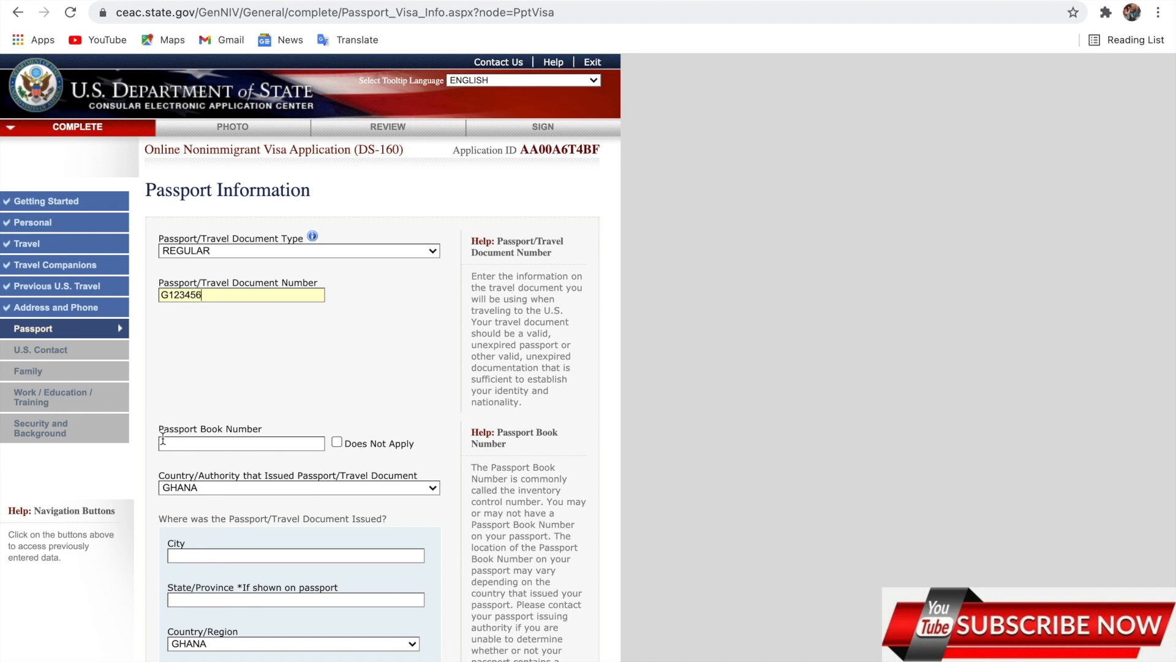
{"action": "left_click", "coordinate": [336, 442]}
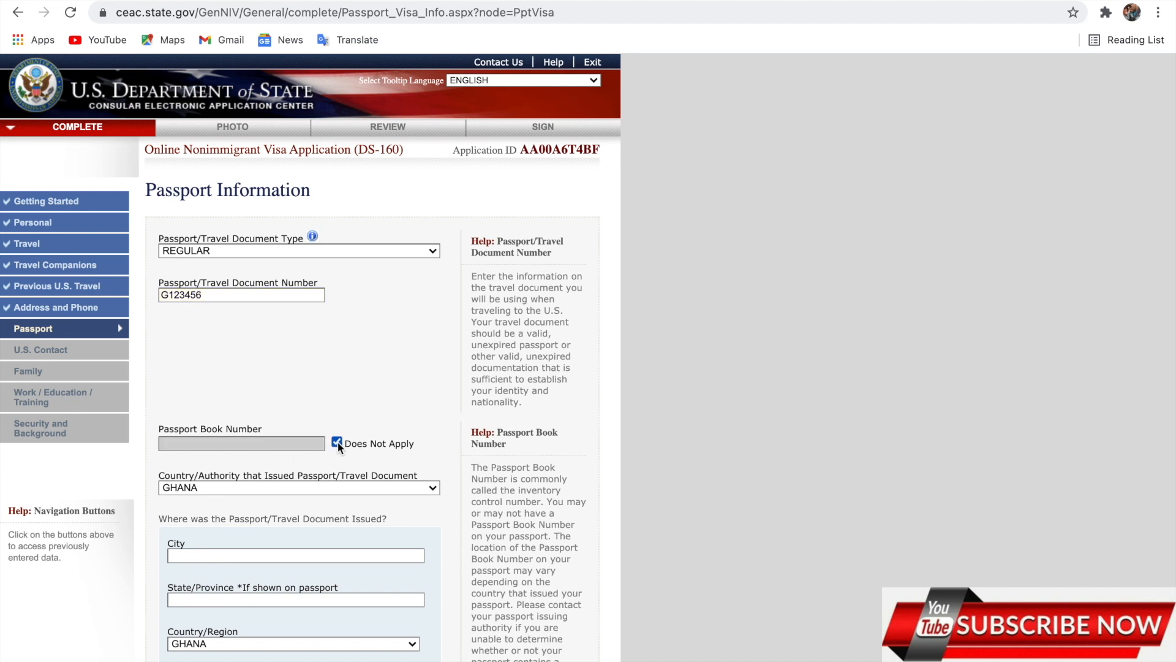
{"action": "scroll", "coordinate": [337, 443], "scroll_direction": "down", "scroll_amount": 3}
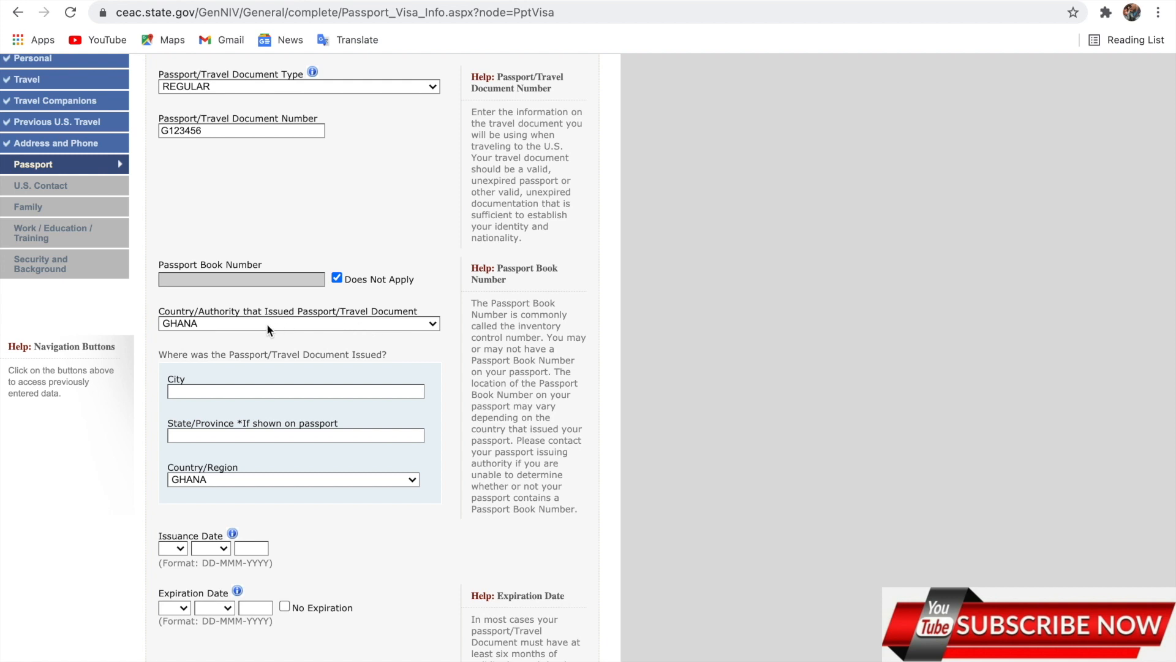
{"action": "scroll", "coordinate": [267, 323], "scroll_direction": "down", "scroll_amount": 3}
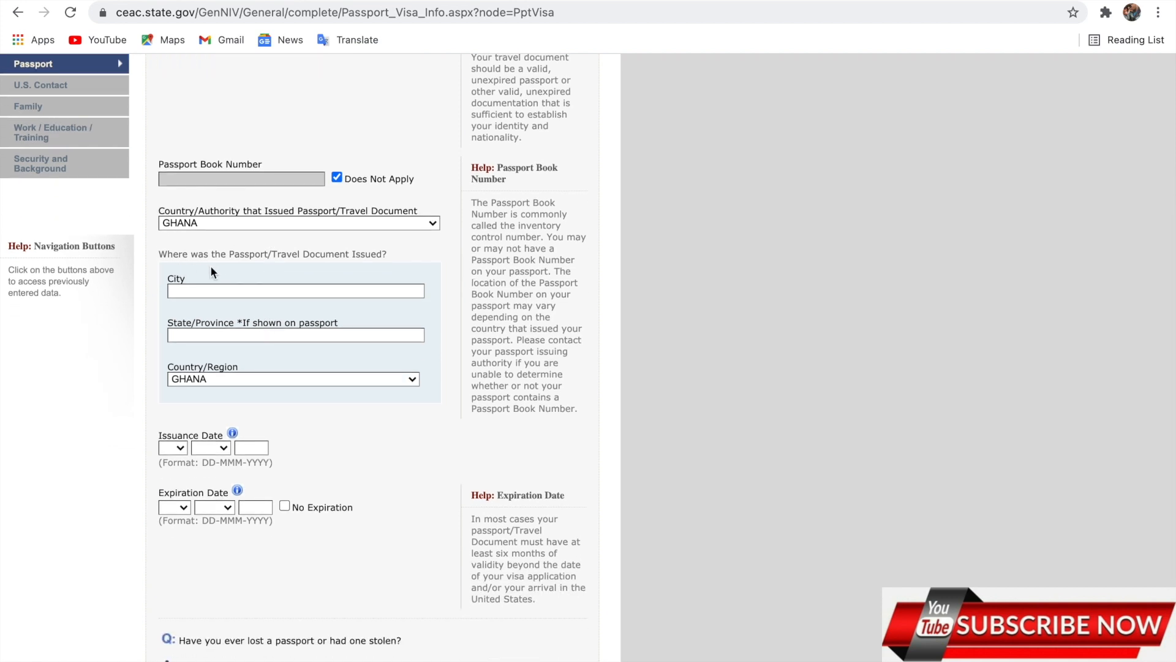
{"action": "left_click", "coordinate": [256, 289]}
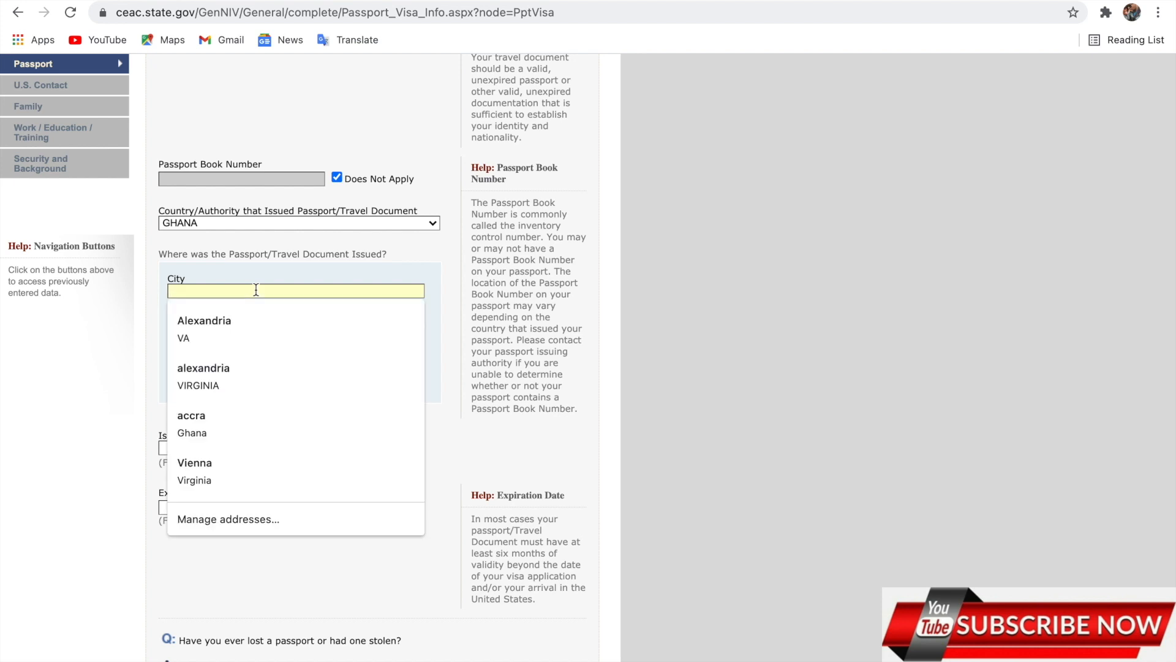
{"action": "left_click", "coordinate": [192, 428]}
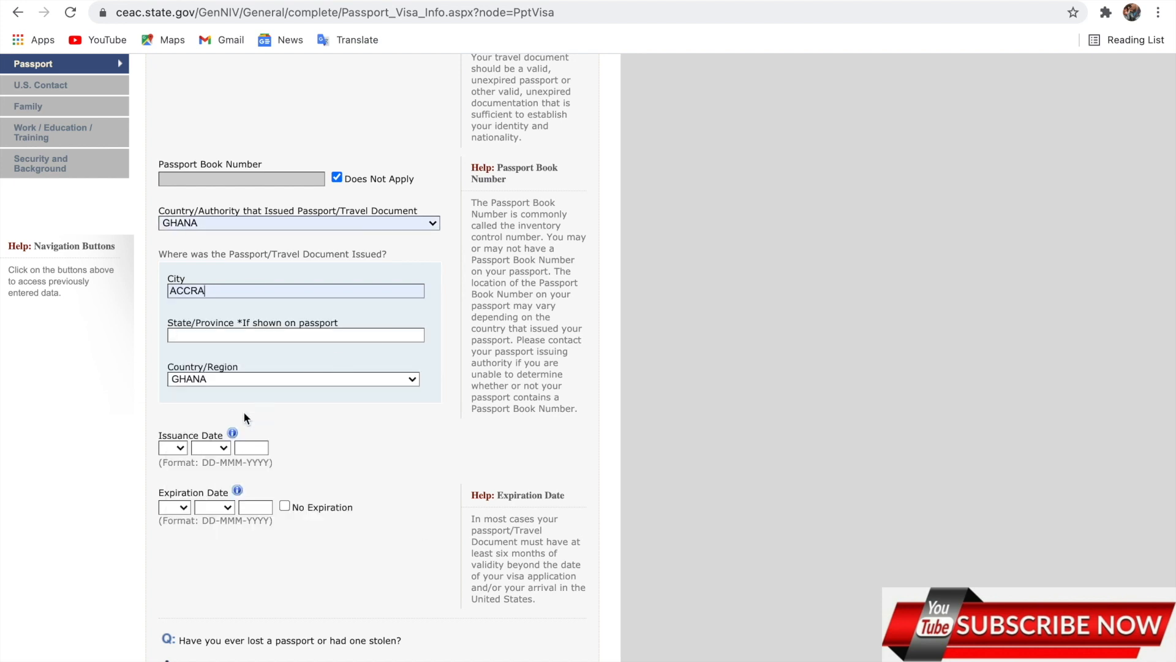
Set passport issuance date 04 MAR 2000 and expiration date 04 MAR 2029, answering No to lost passport.
{"action": "left_click", "coordinate": [174, 448]}
{"action": "left_click", "coordinate": [177, 520]}
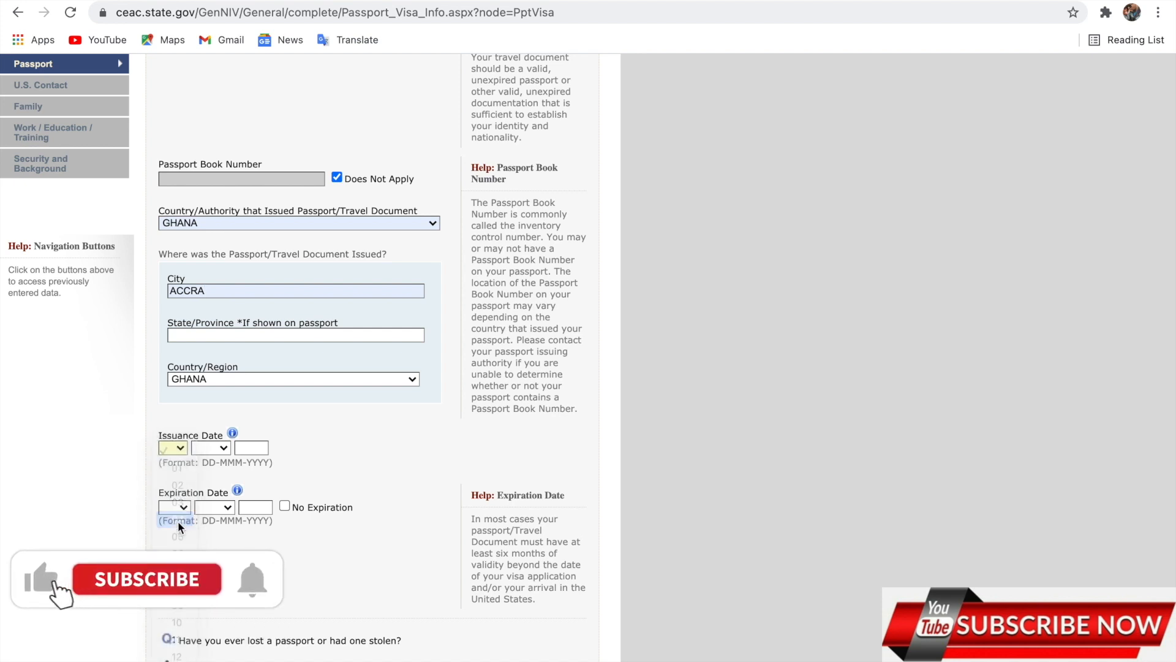
{"action": "left_click", "coordinate": [209, 447]}
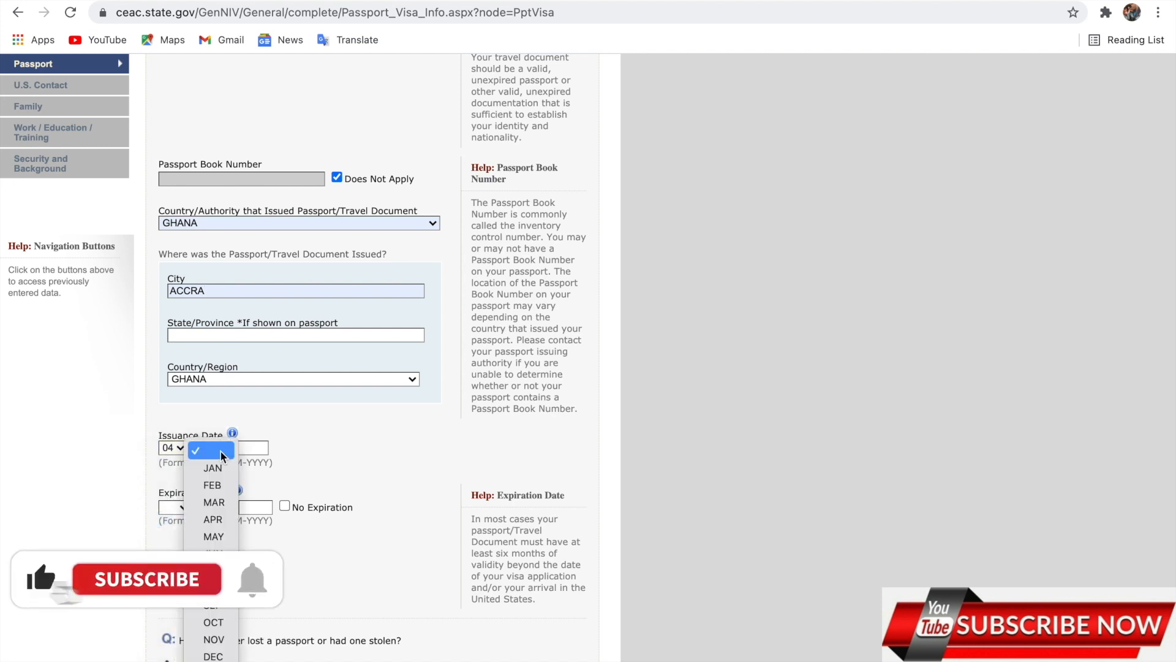
{"action": "left_click", "coordinate": [221, 503]}
{"action": "left_click", "coordinate": [259, 448]}
{"action": "type", "text": "2000"}
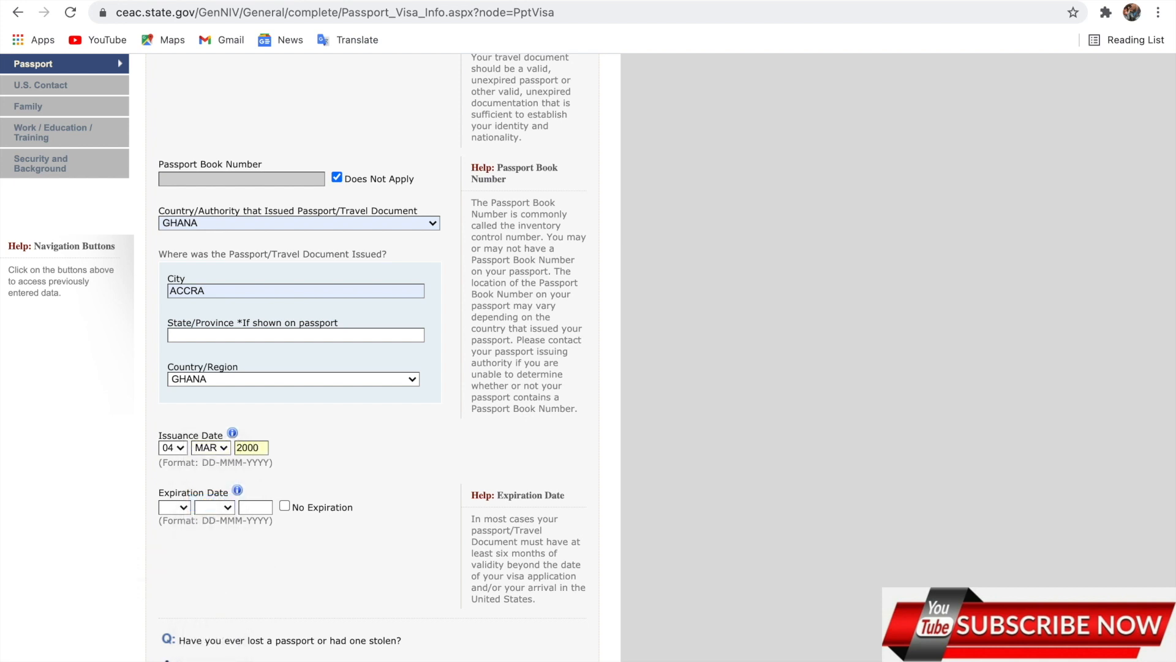
{"action": "left_click", "coordinate": [183, 504]}
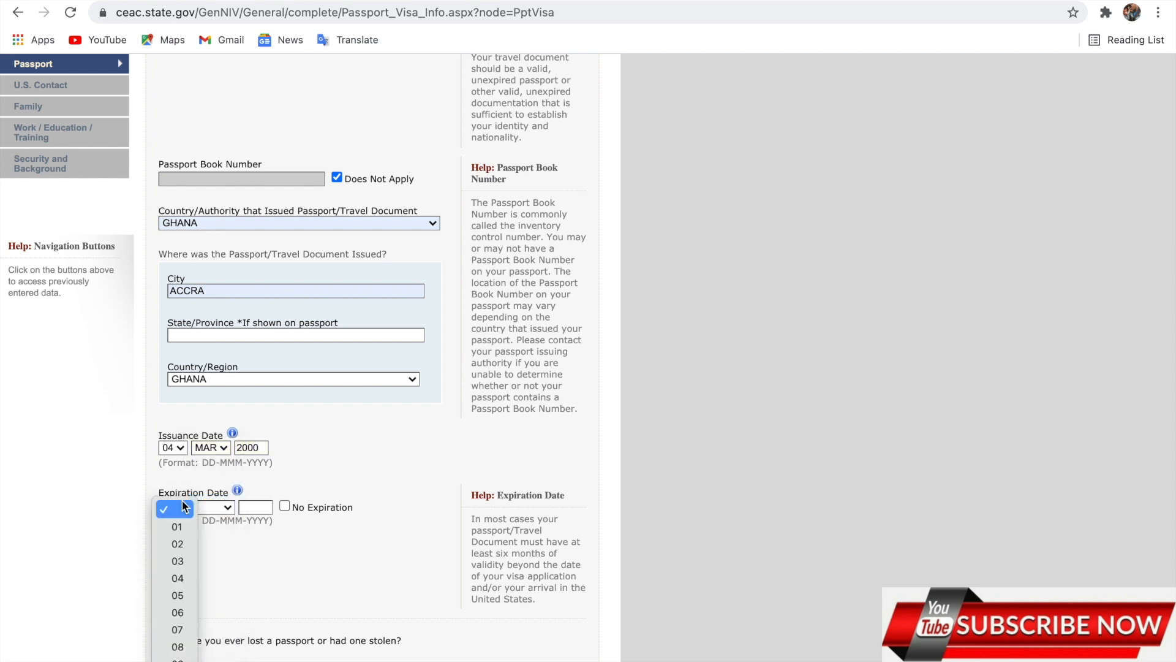
{"action": "left_click", "coordinate": [178, 578]}
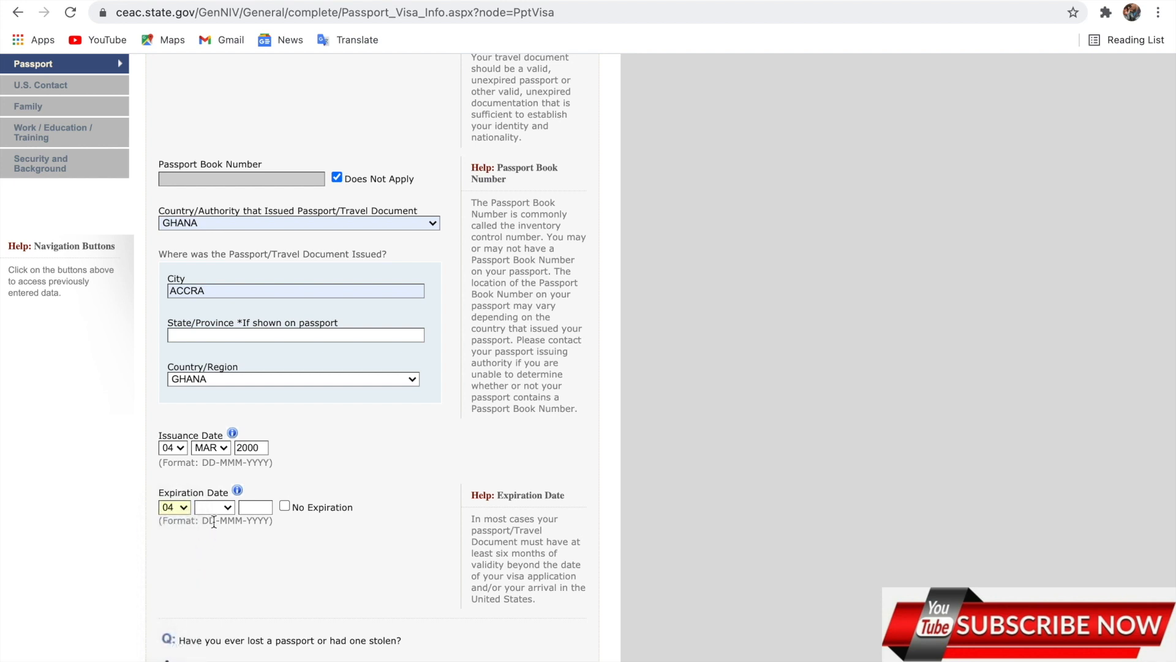
{"action": "left_click", "coordinate": [226, 509]}
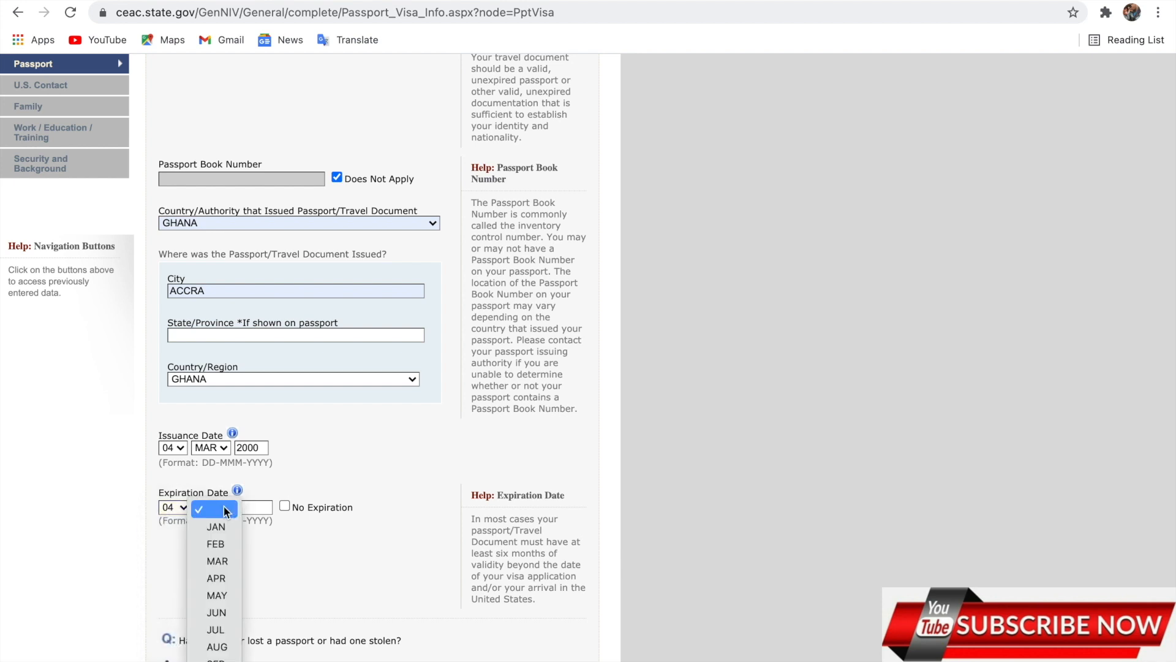
{"action": "left_click", "coordinate": [227, 563]}
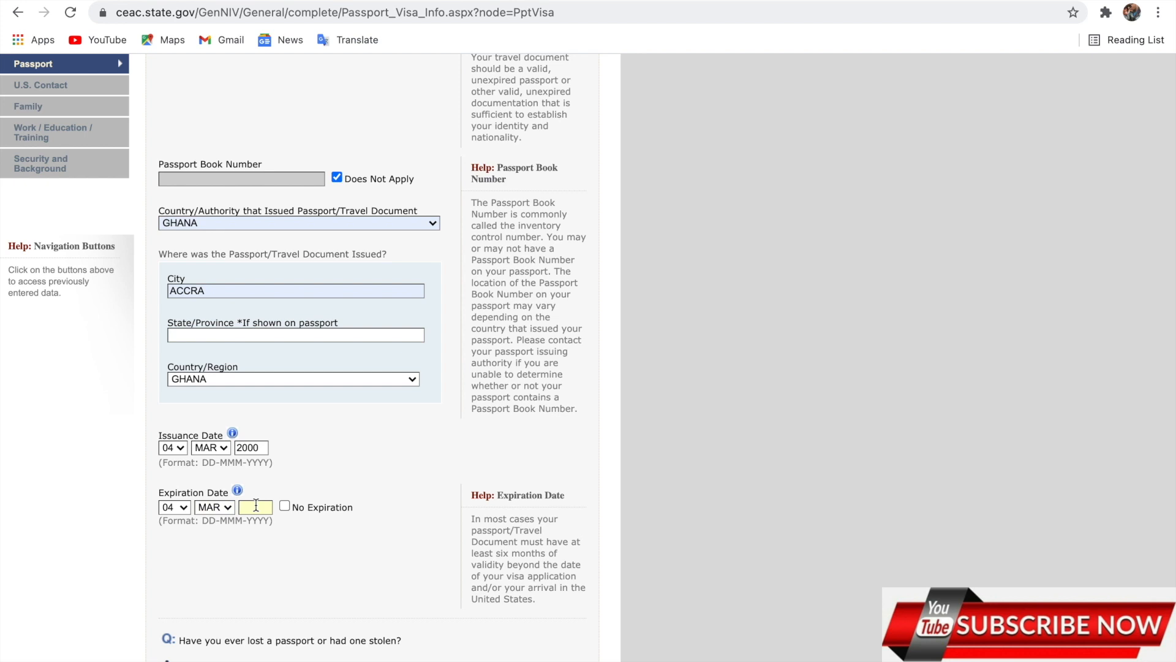
{"action": "type", "text": "2029"}
{"action": "left_click", "coordinate": [335, 552]}
{"action": "scroll", "coordinate": [333, 545], "scroll_direction": "down", "scroll_amount": 3}
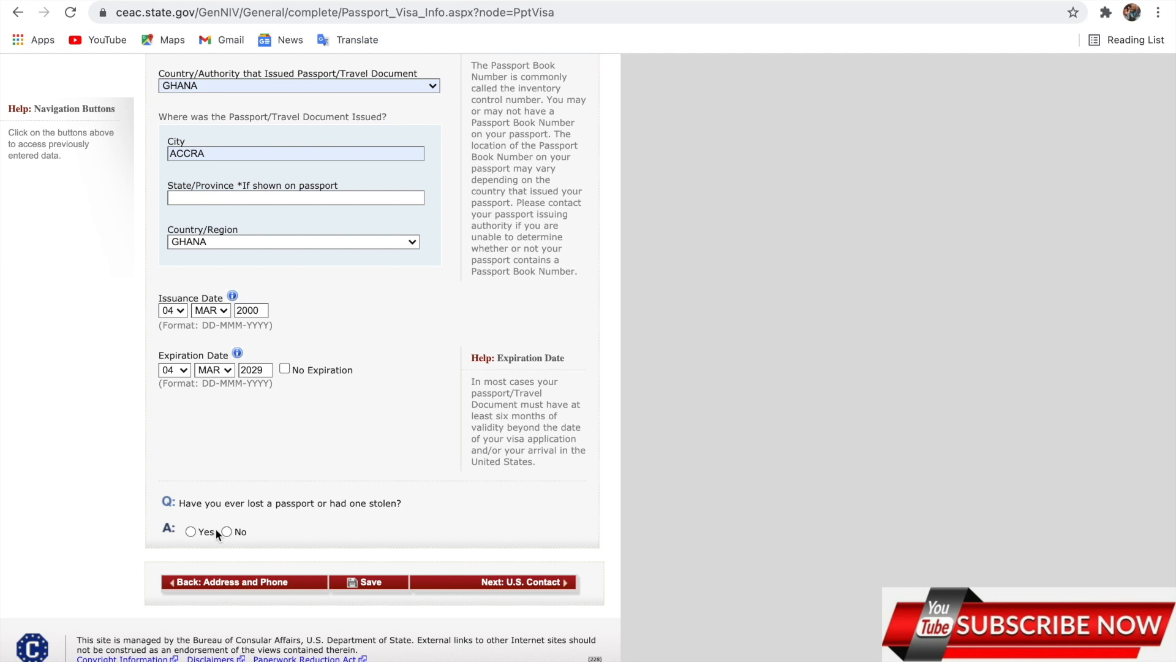
{"action": "scroll", "coordinate": [230, 531], "scroll_direction": "up", "scroll_amount": 3}
{"action": "scroll", "coordinate": [499, 559], "scroll_direction": "down", "scroll_amount": 3}
Fix the rejected passport issuance year to 2010 and continue to the U.S. Contact page.
{"action": "left_click", "coordinate": [513, 581]}
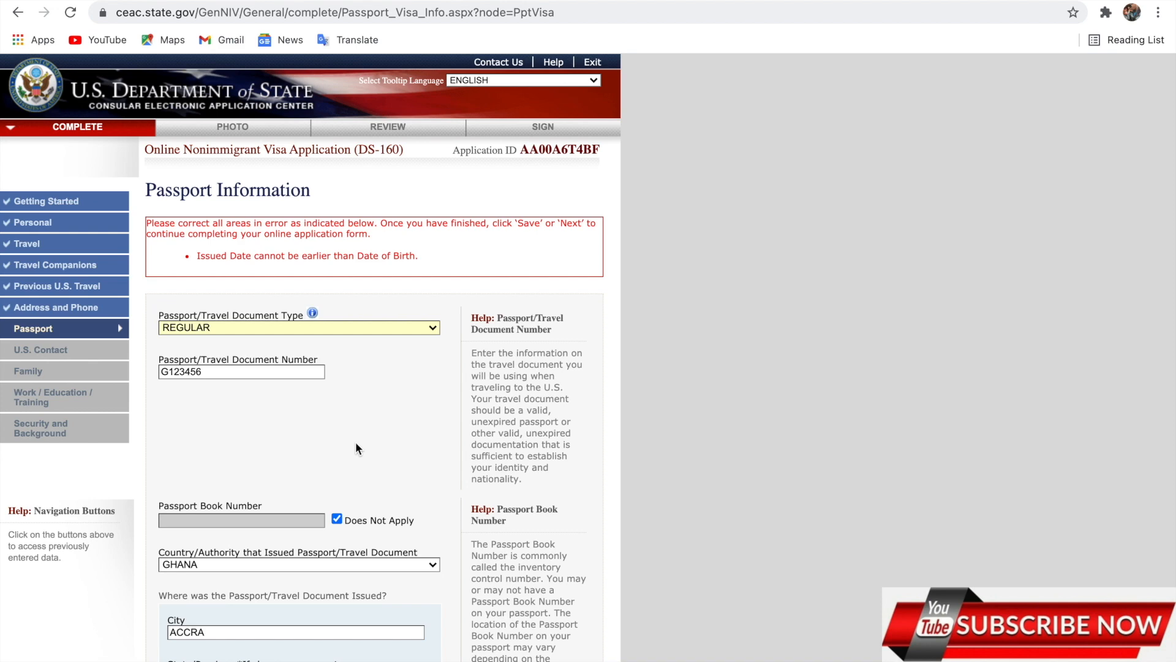
{"action": "scroll", "coordinate": [356, 442], "scroll_direction": "down", "scroll_amount": 6}
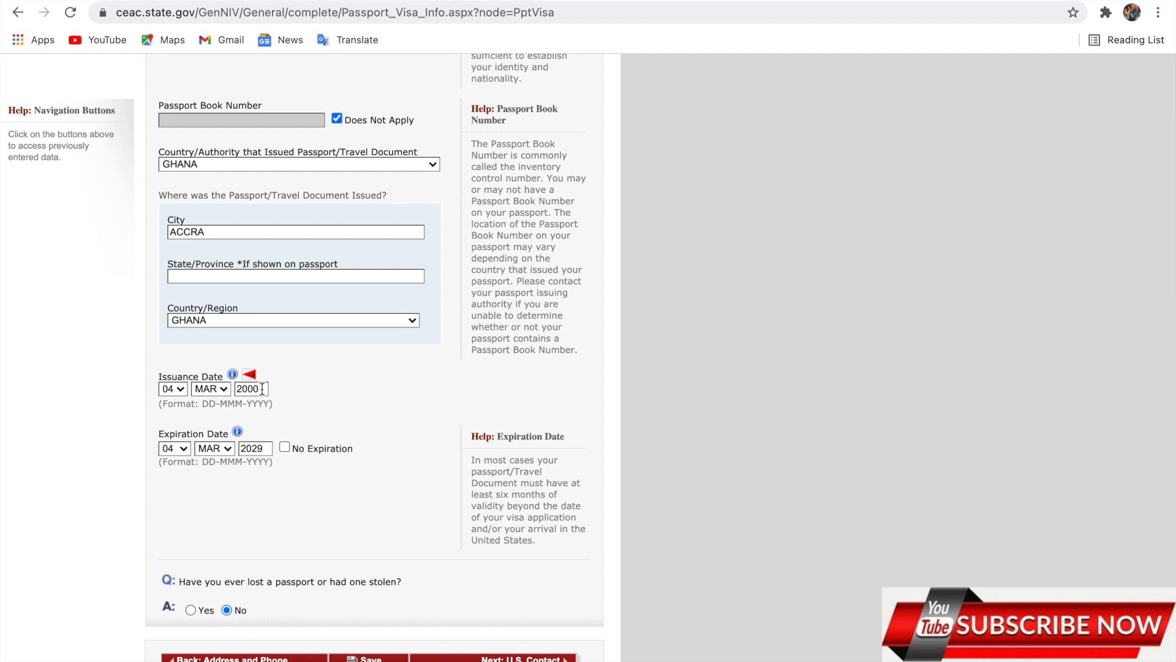
{"action": "left_click", "coordinate": [262, 388]}
{"action": "key", "text": "BackSpace"}
{"action": "key", "text": "BackSpace"}
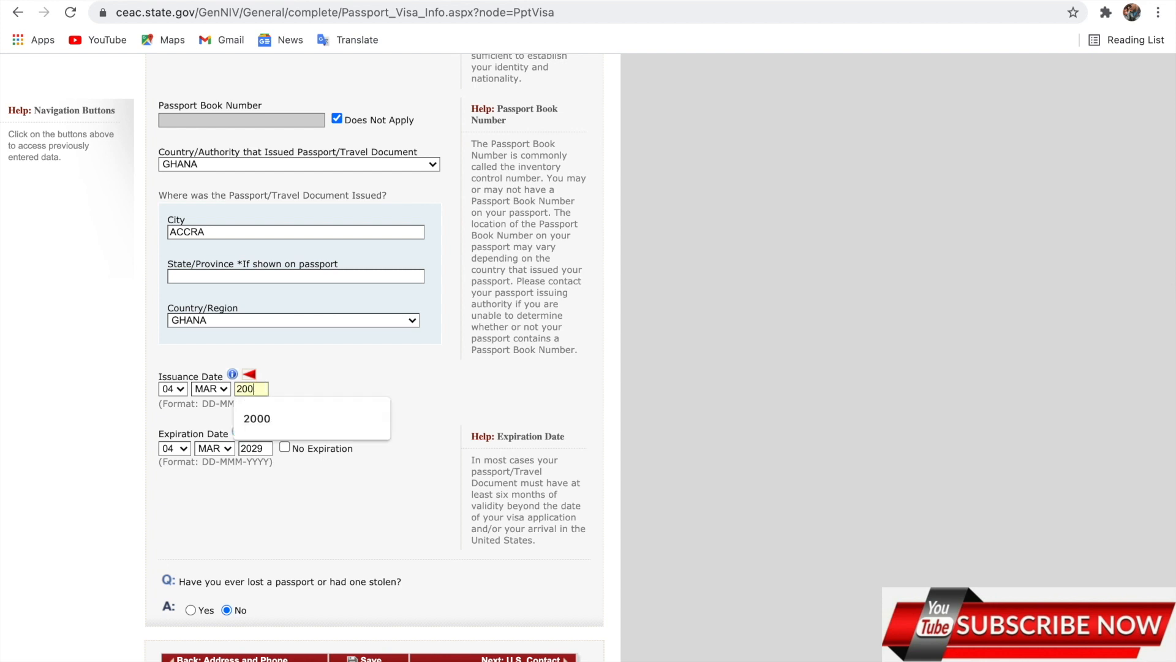
{"action": "type", "text": "10"}
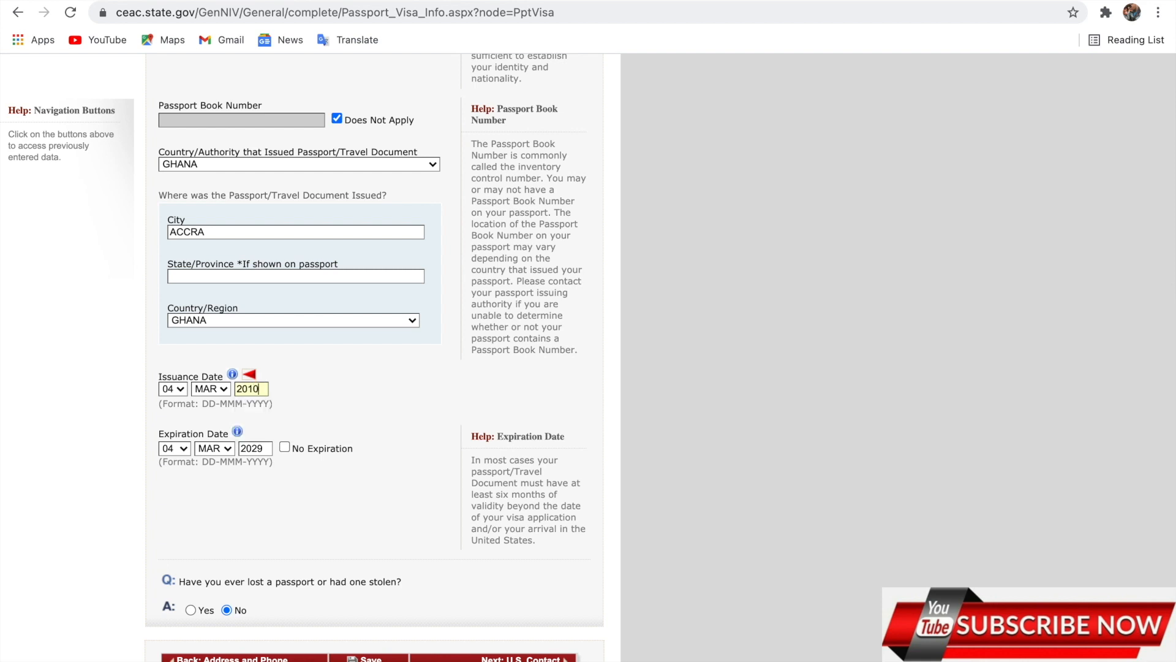
{"action": "scroll", "coordinate": [421, 501], "scroll_direction": "down", "scroll_amount": 2}
{"action": "left_click", "coordinate": [498, 583]}
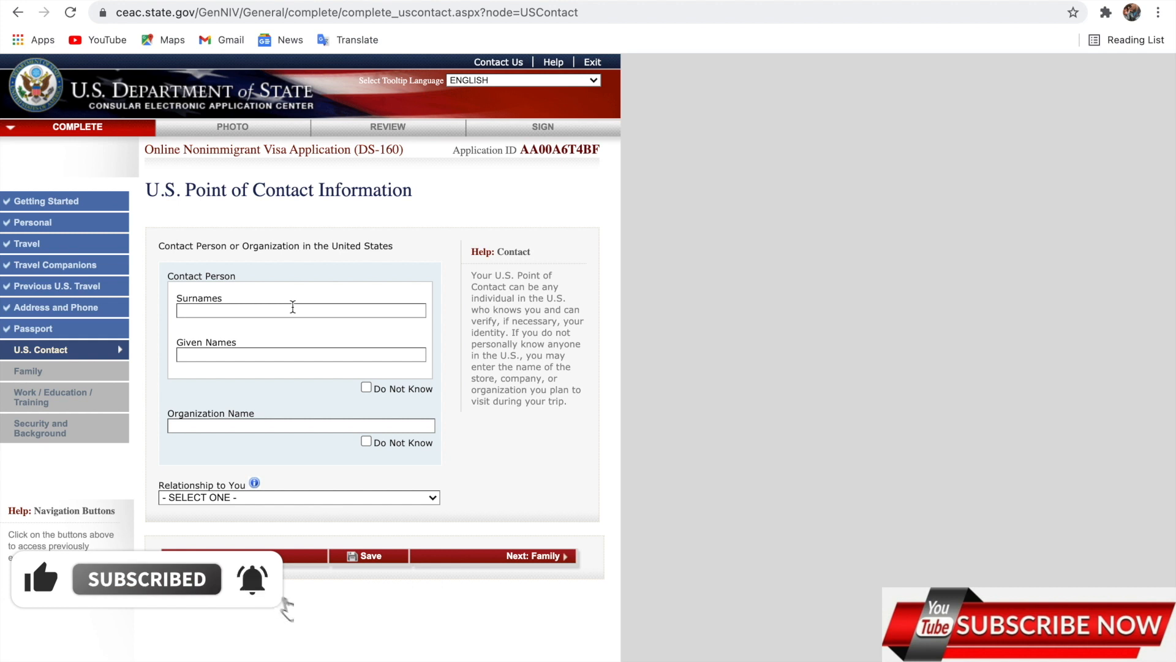
Enter the U.S. contact person's surname and given names, correcting typos.
{"action": "left_click", "coordinate": [293, 310]}
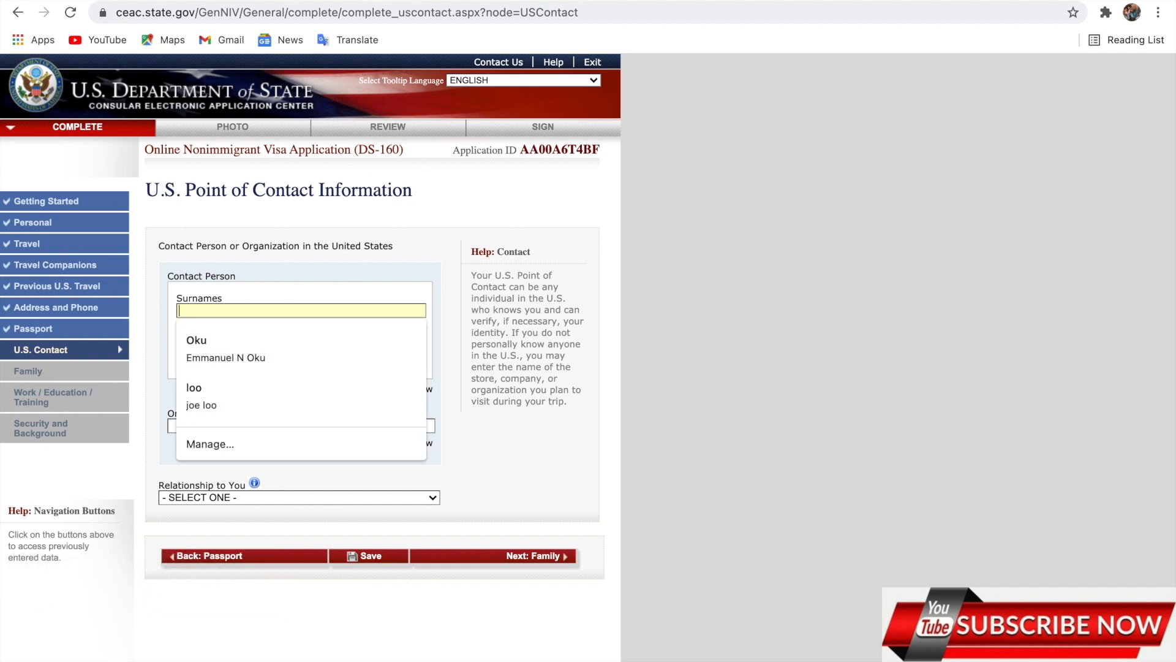
{"action": "type", "text": "FA"}
{"action": "key", "text": "BackSpace"}
{"action": "key", "text": "BackSpace"}
{"action": "type", "text": "AMA"}
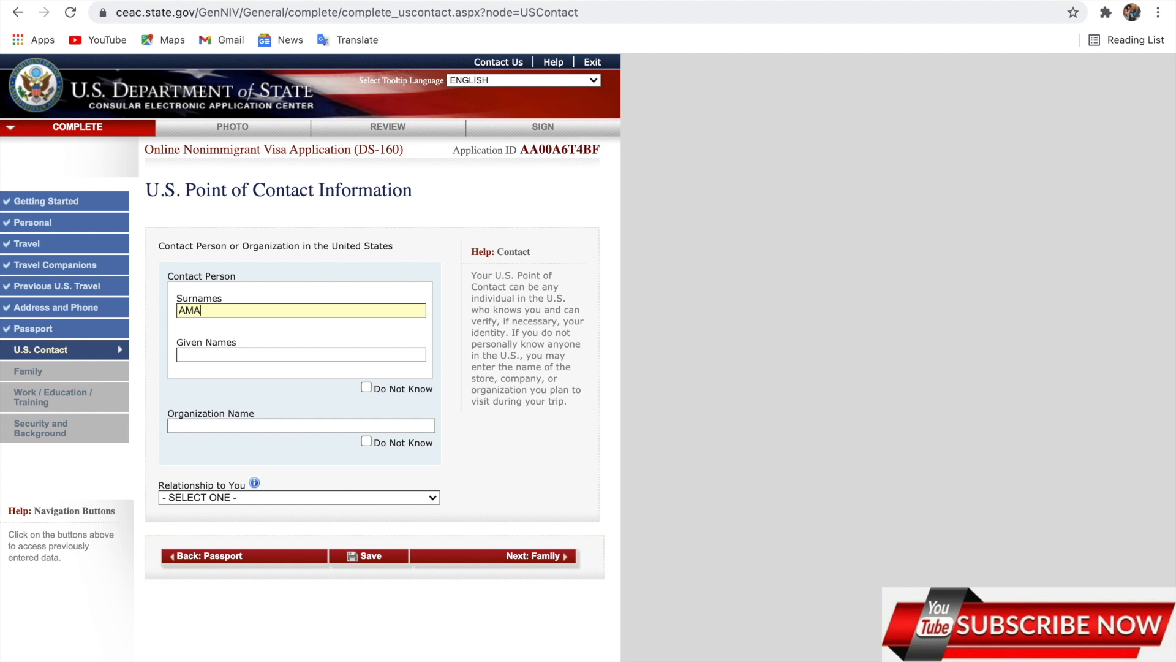
{"action": "left_click", "coordinate": [213, 354]}
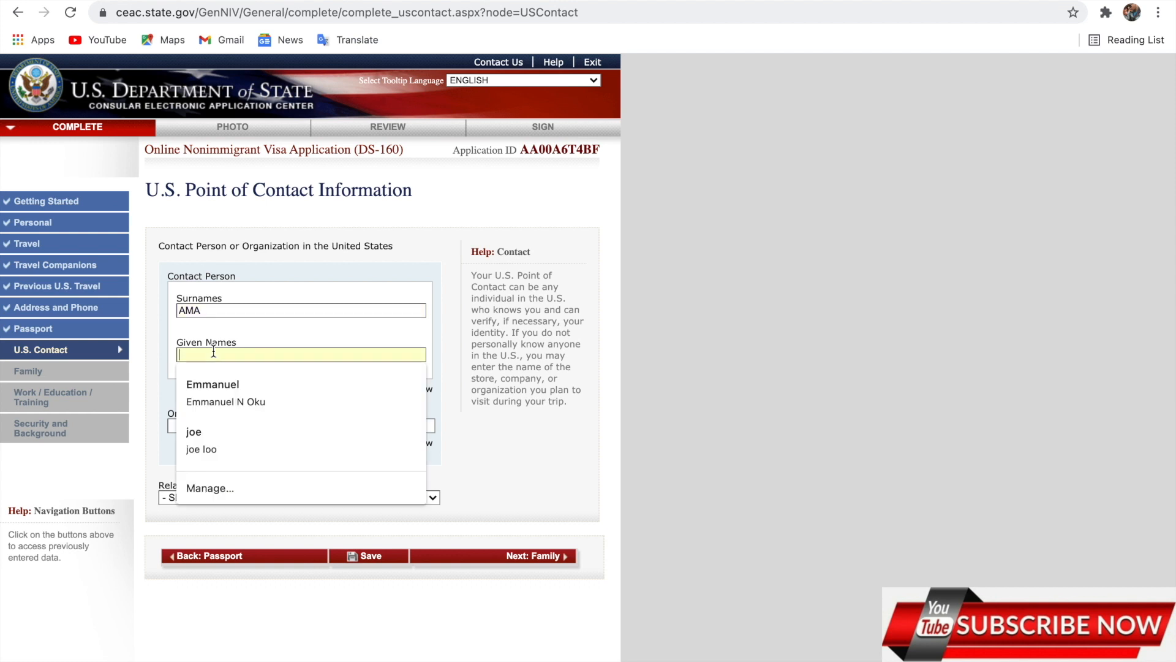
{"action": "type", "text": "SQND"}
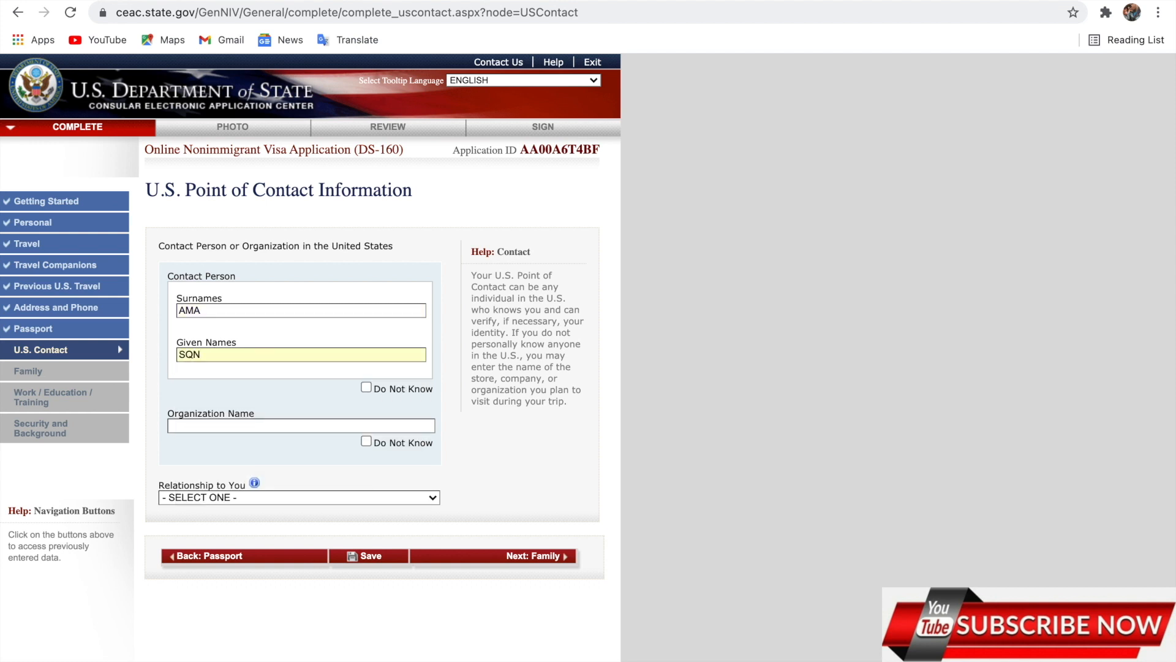
{"action": "key", "text": "BackSpace"}
{"action": "key", "text": "BackSpace"}
{"action": "key", "text": "BackSpace"}
{"action": "type", "text": "AND"}
Mark the organization as Do Not Know, set relationship OTHER, autofill a saved address, and go to Family.
{"action": "scroll", "coordinate": [234, 356], "scroll_direction": "down", "scroll_amount": 1}
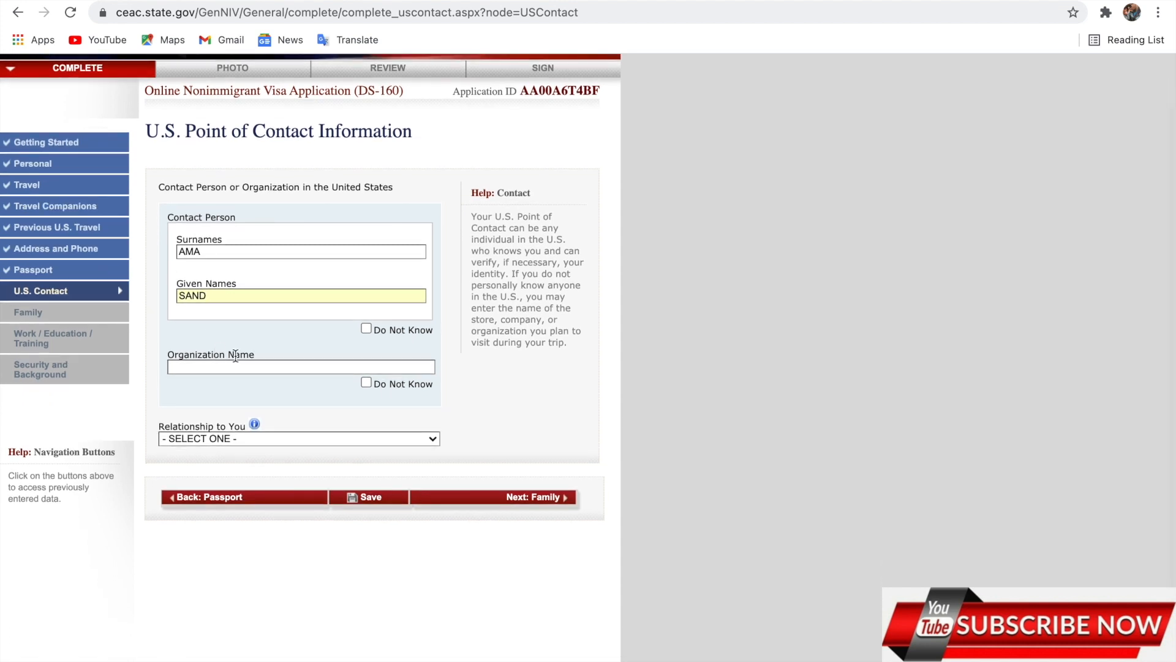
{"action": "left_click", "coordinate": [366, 383]}
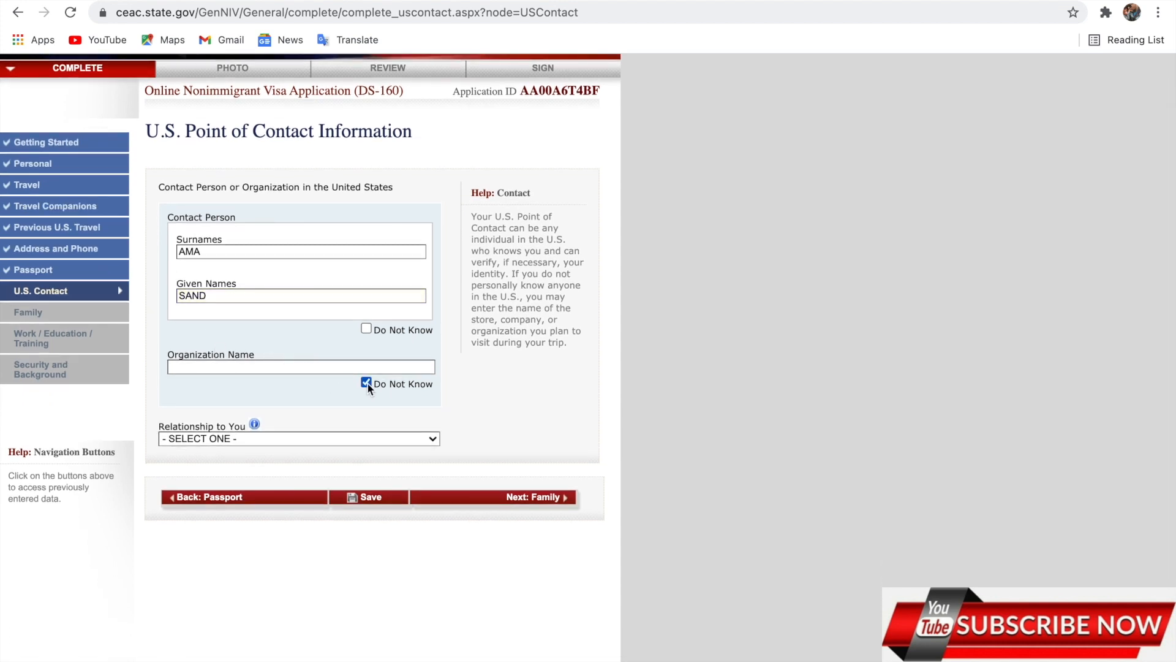
{"action": "left_click", "coordinate": [307, 439]}
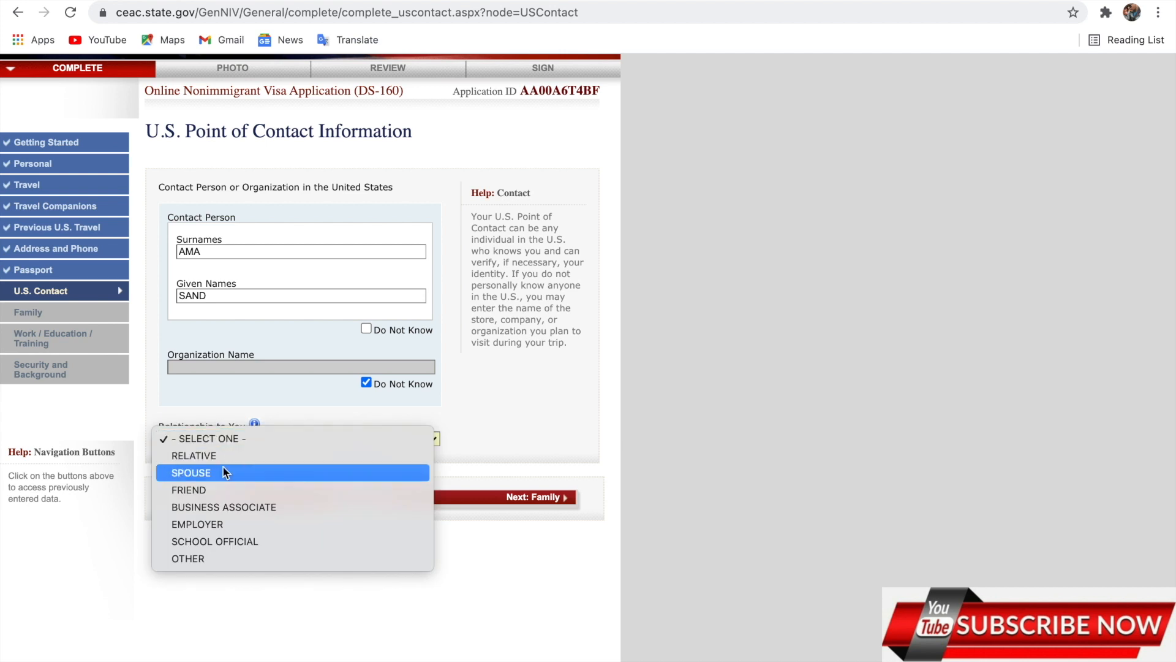
{"action": "left_click", "coordinate": [214, 558]}
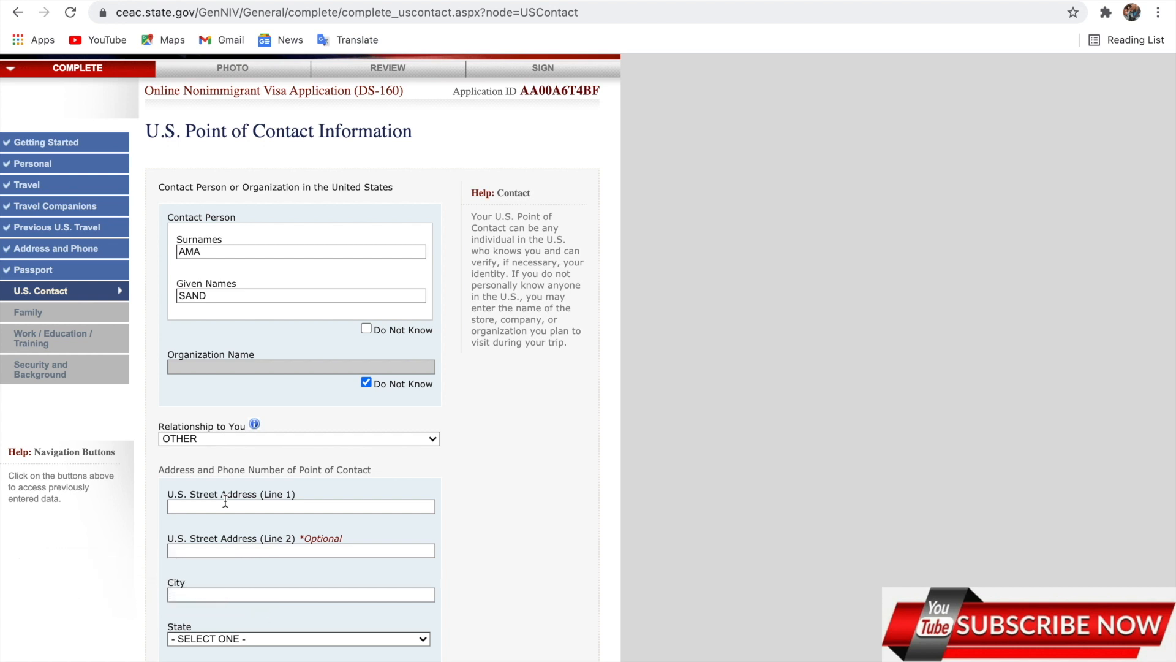
{"action": "left_click", "coordinate": [226, 501]}
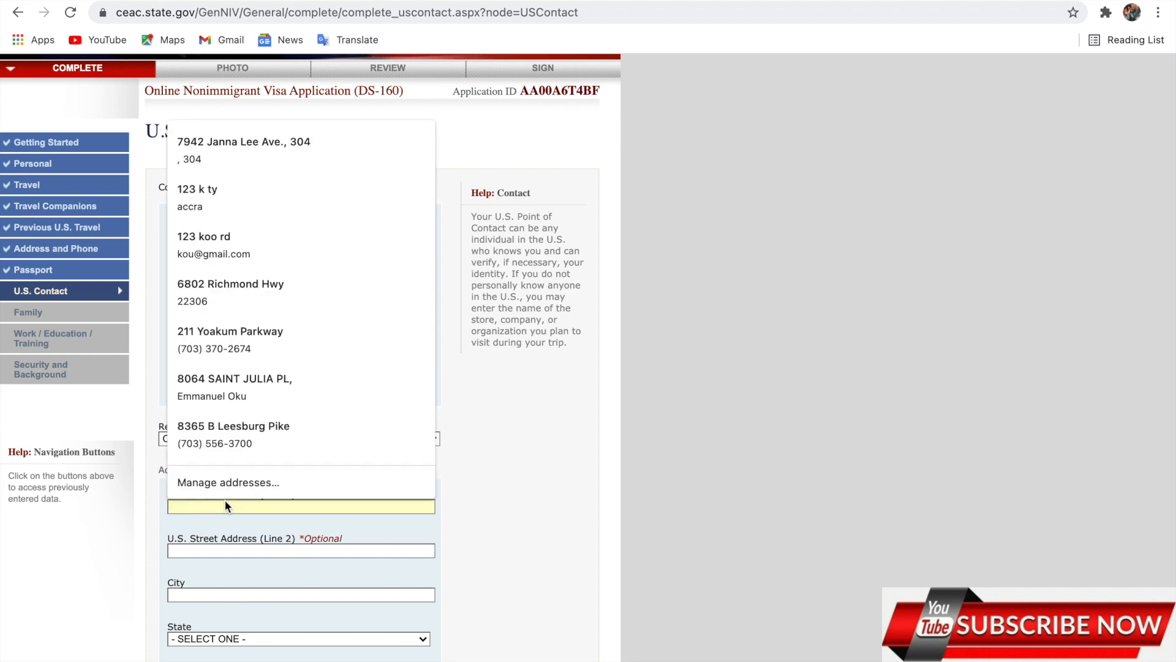
{"action": "left_click", "coordinate": [231, 249]}
{"action": "scroll", "coordinate": [195, 564], "scroll_direction": "down", "scroll_amount": 2}
{"action": "scroll", "coordinate": [194, 564], "scroll_direction": "down", "scroll_amount": 2}
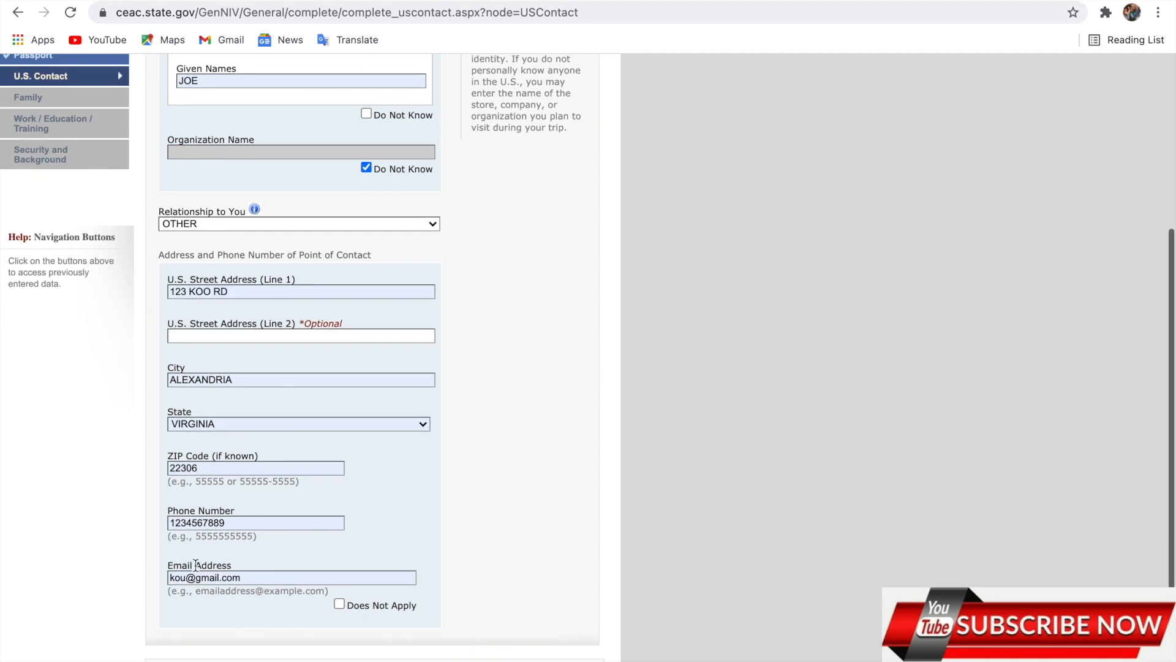
{"action": "scroll", "coordinate": [194, 565], "scroll_direction": "down", "scroll_amount": 2}
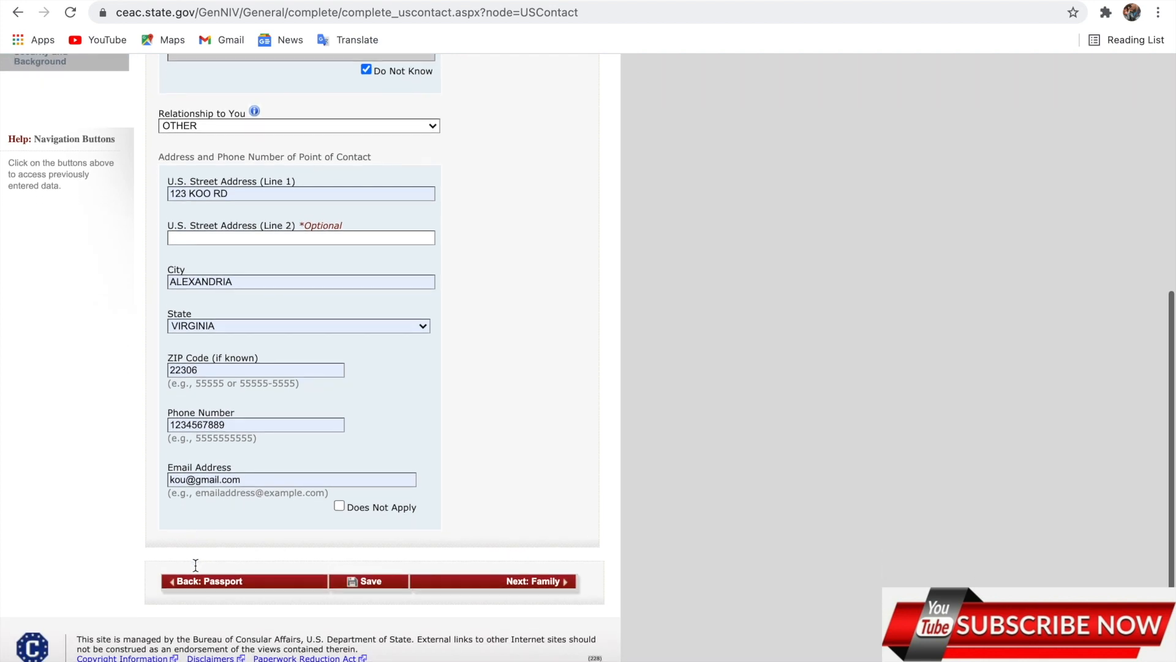
{"action": "left_click", "coordinate": [540, 583]}
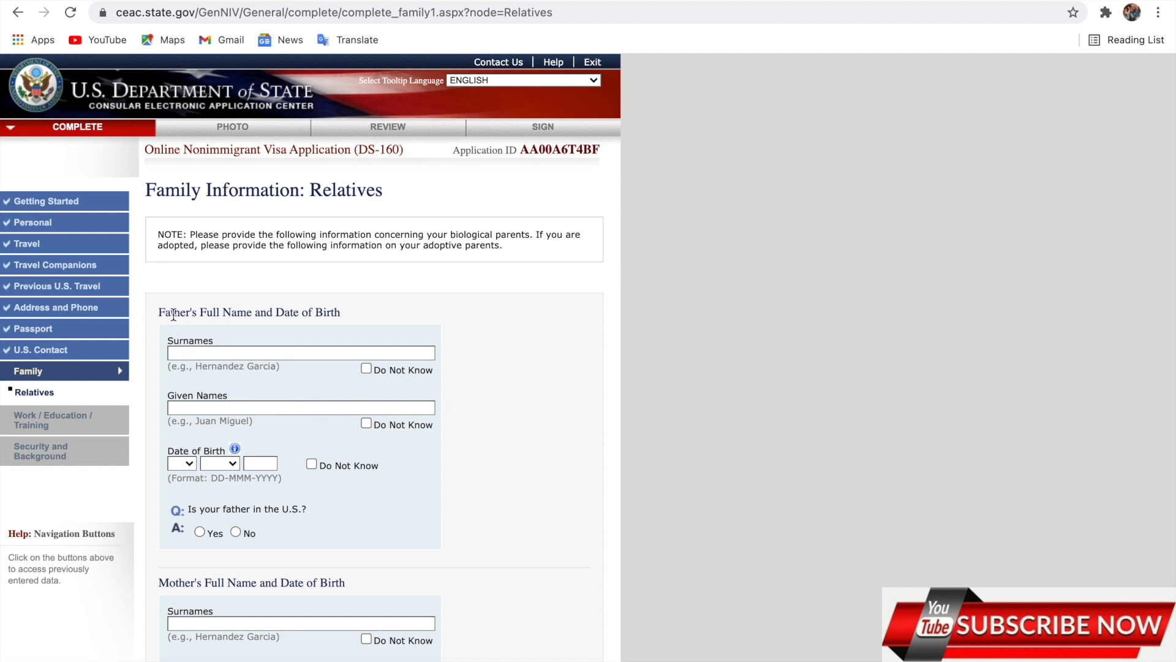
{"action": "left_click", "coordinate": [295, 357]}
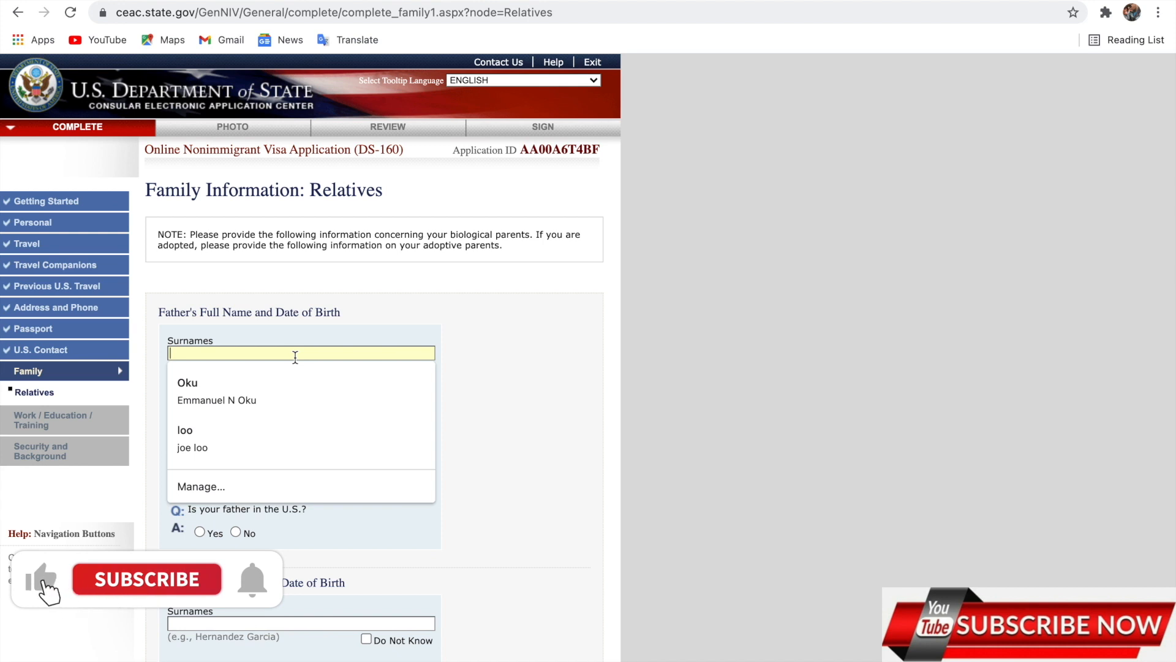
{"action": "type", "text": "KO"}
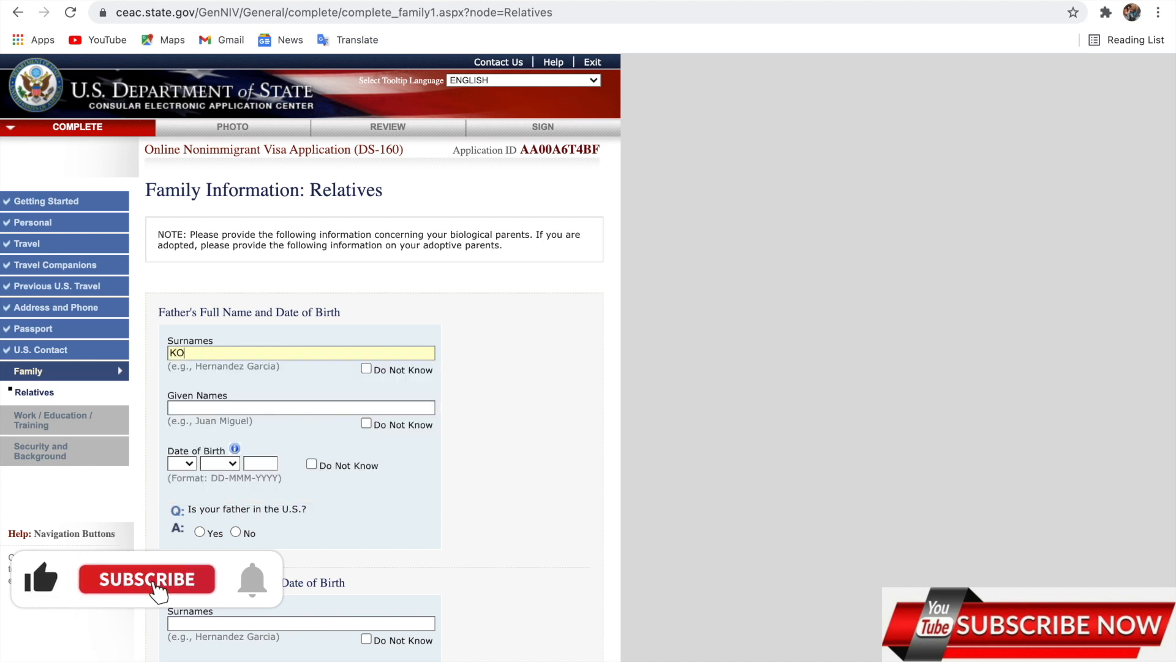
{"action": "left_click", "coordinate": [285, 405]}
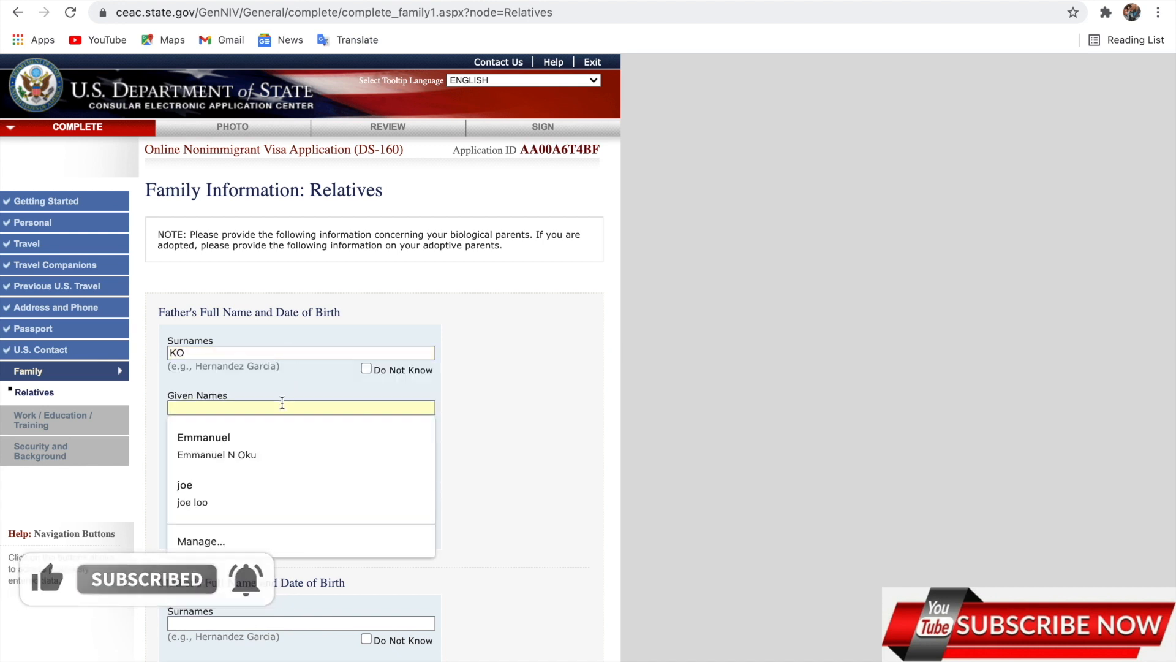
{"action": "type", "text": "FI"}
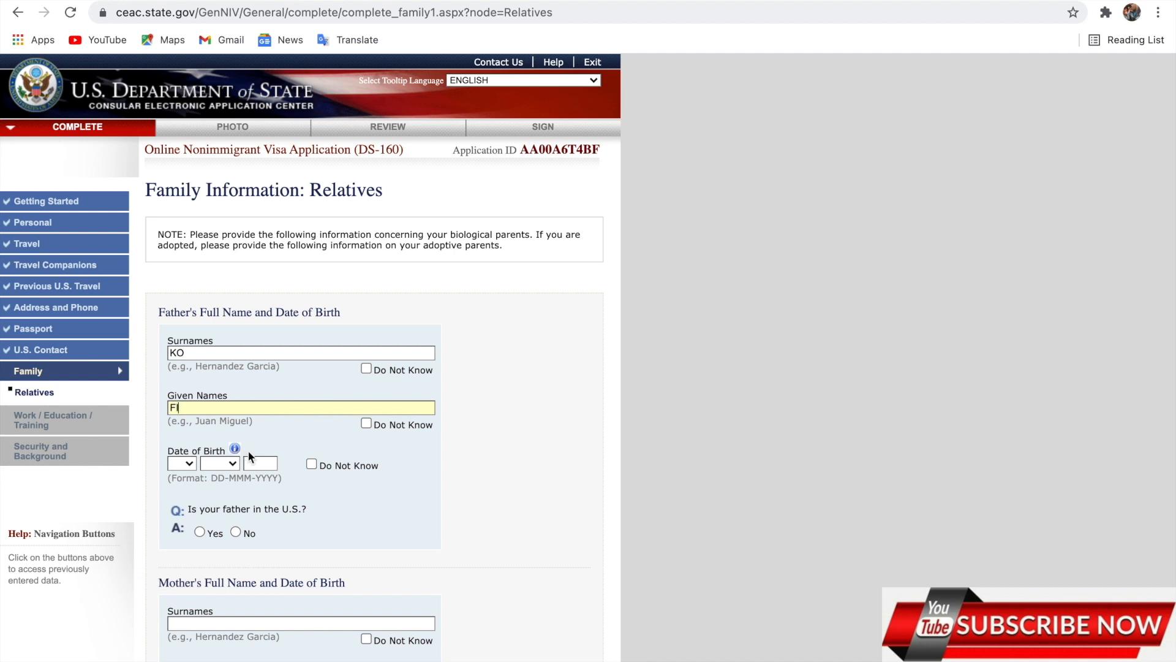
{"action": "left_click", "coordinate": [182, 464]}
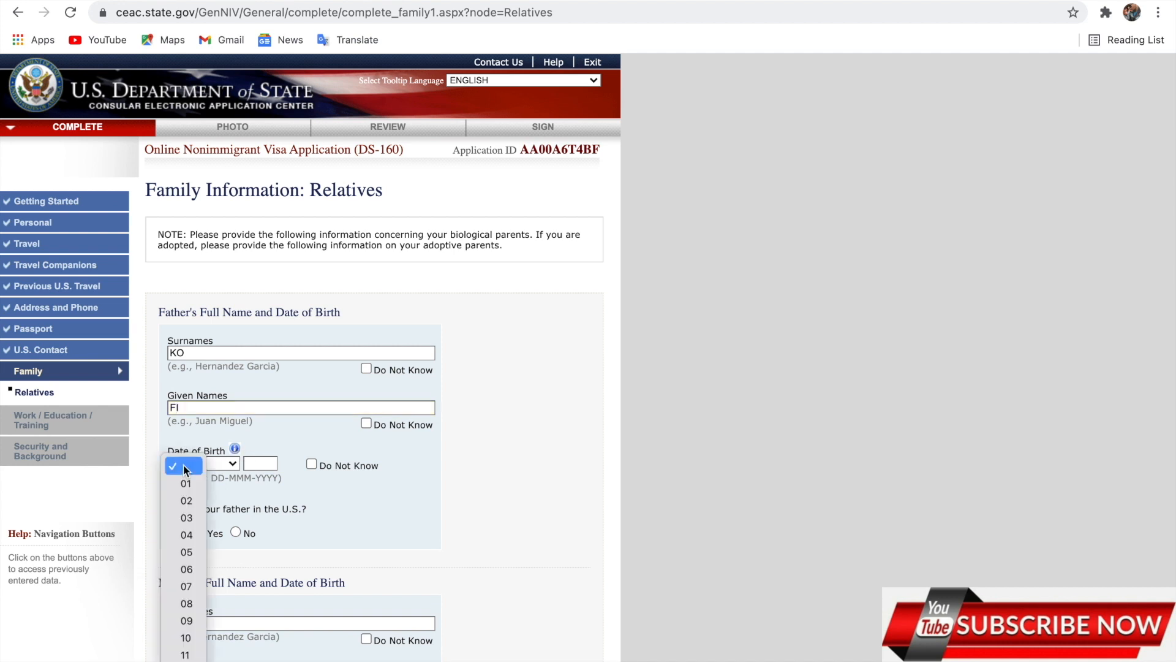
{"action": "left_click", "coordinate": [186, 501]}
{"action": "left_click", "coordinate": [226, 464]}
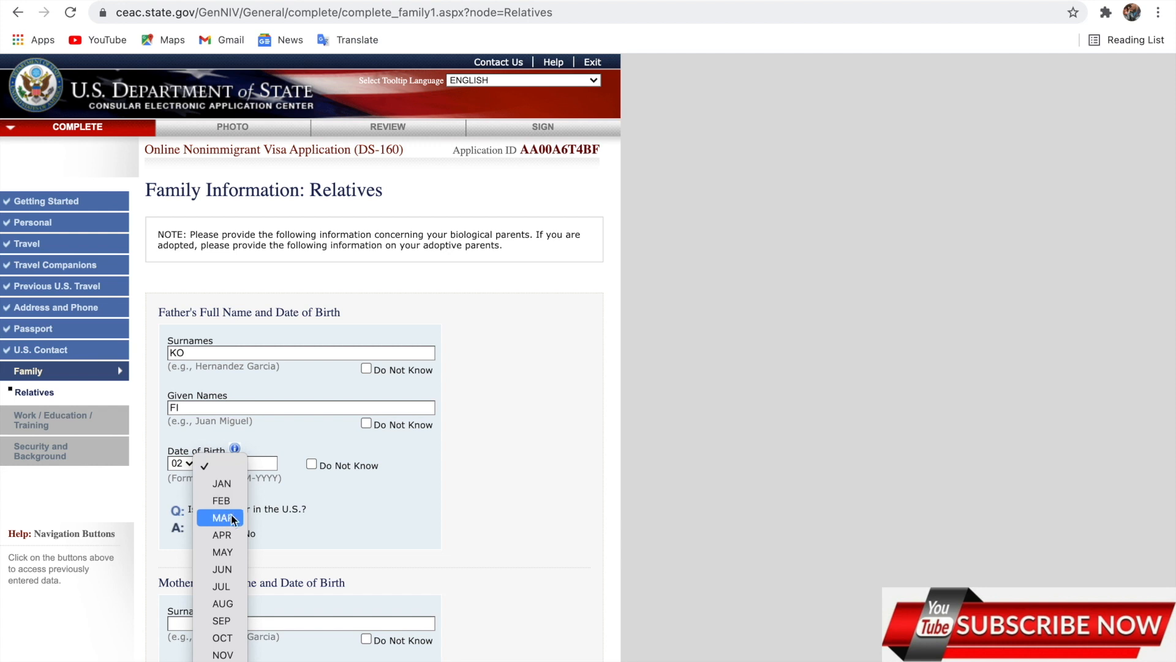
{"action": "left_click", "coordinate": [230, 518]}
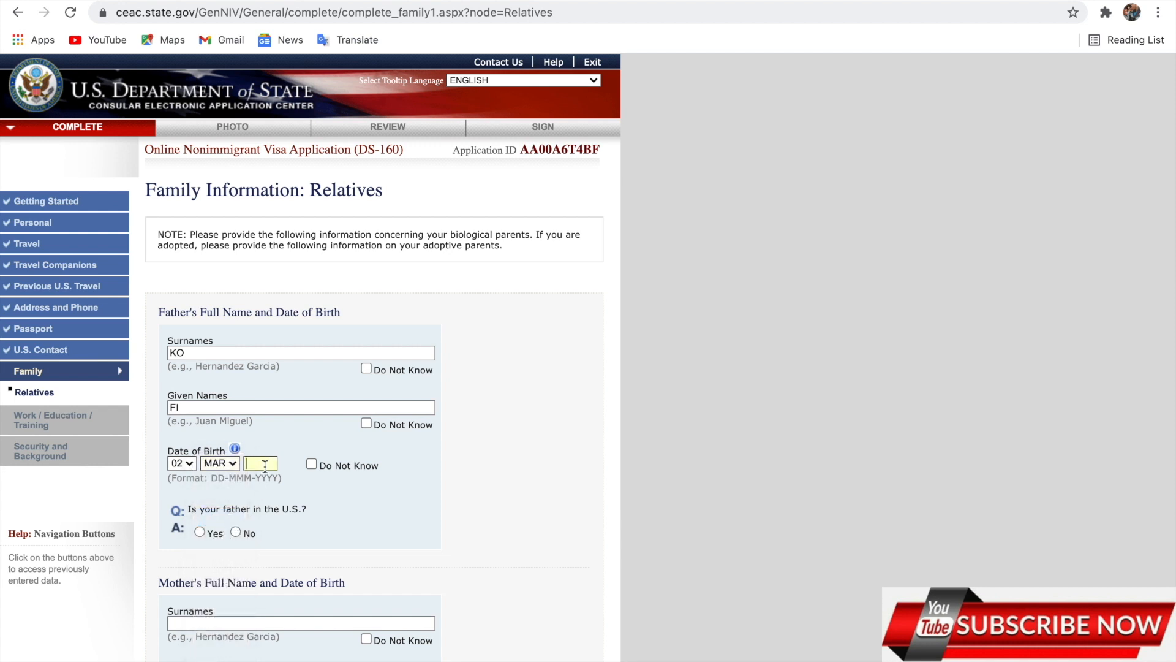
{"action": "type", "text": "1956"}
{"action": "left_click", "coordinate": [235, 532]}
{"action": "scroll", "coordinate": [234, 527], "scroll_direction": "down", "scroll_amount": 4}
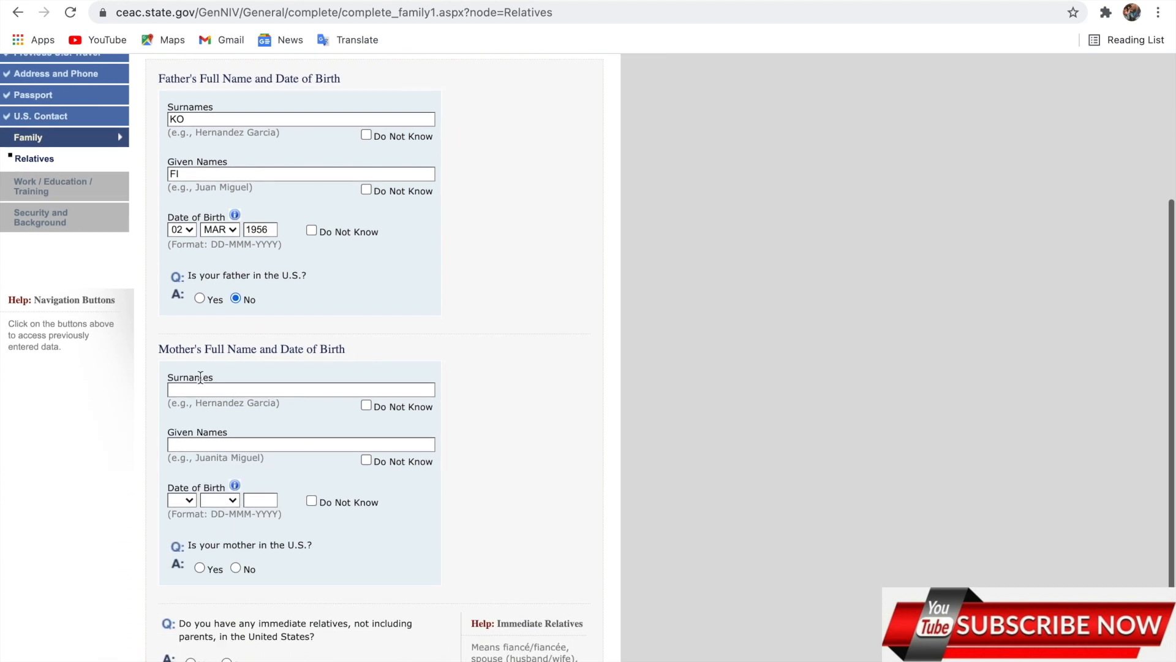
{"action": "scroll", "coordinate": [200, 376], "scroll_direction": "down", "scroll_amount": 2}
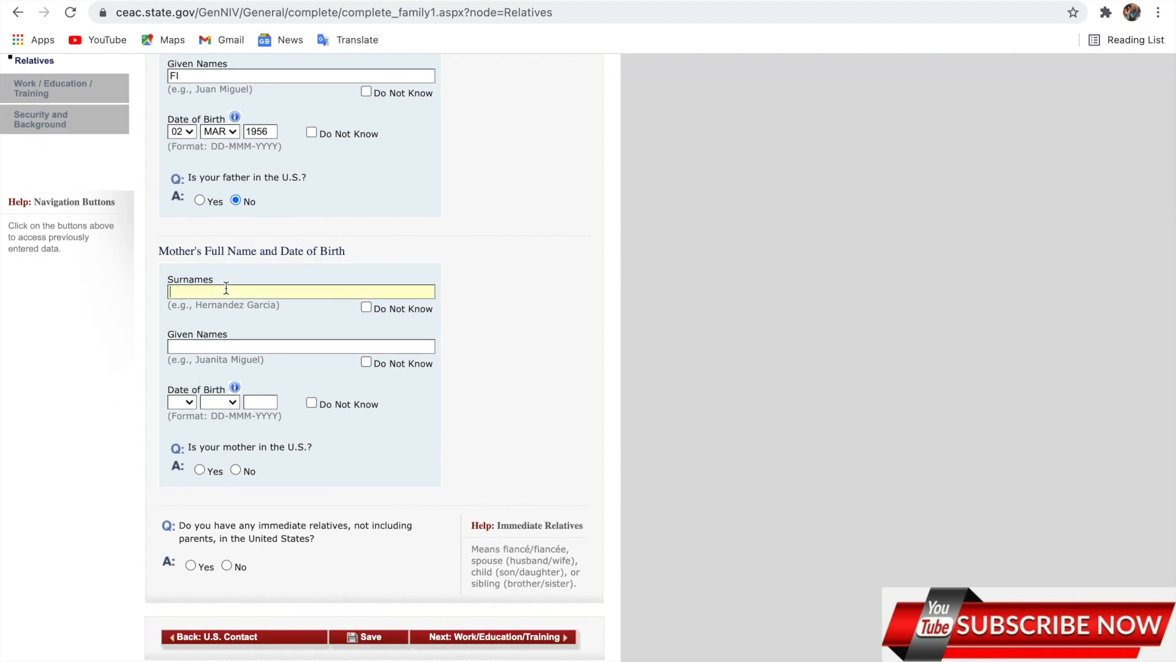
{"action": "left_click", "coordinate": [227, 288]}
{"action": "type", "text": "KO"}
{"action": "left_click", "coordinate": [218, 344]}
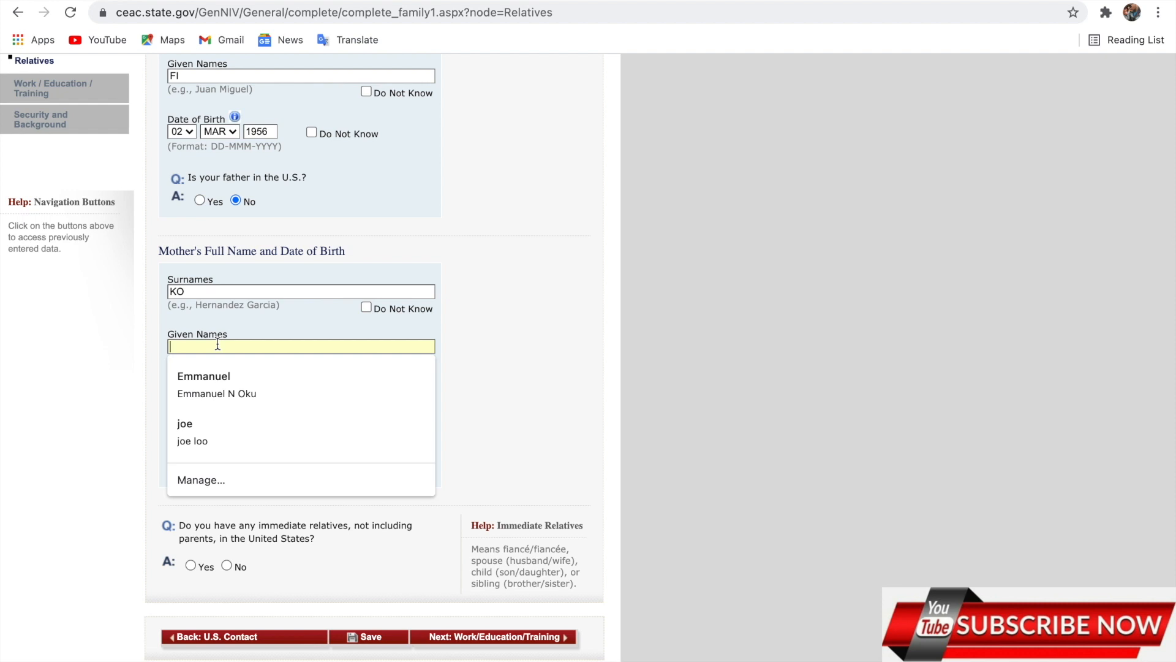
{"action": "type", "text": "FR"}
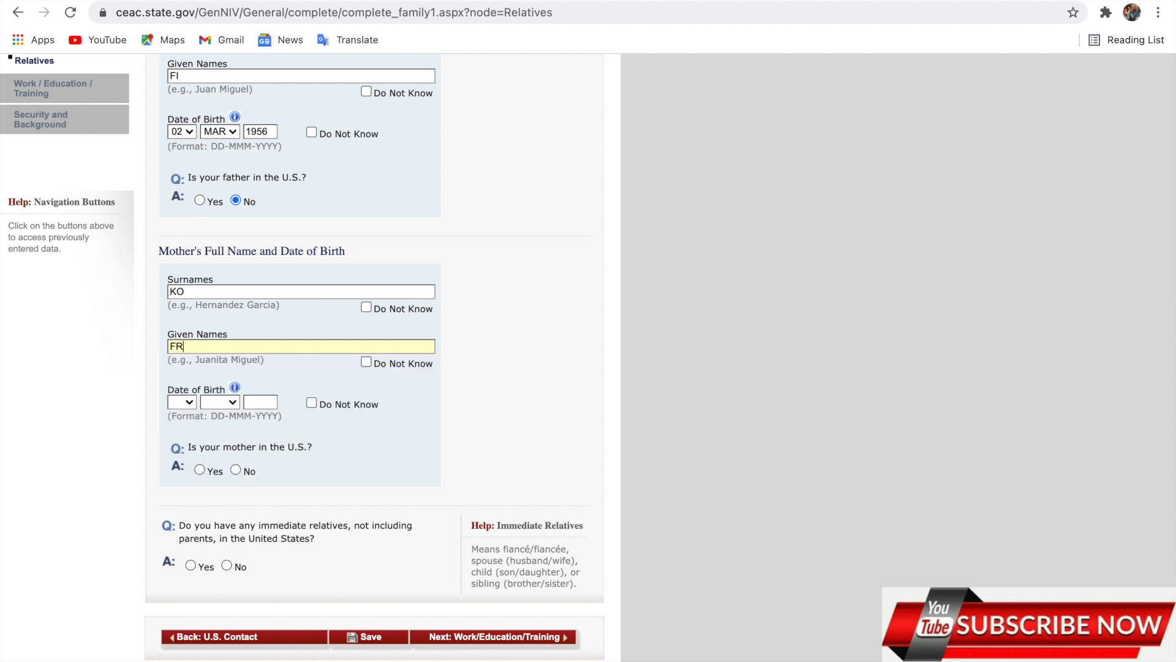
{"action": "left_click", "coordinate": [183, 403]}
{"action": "left_click", "coordinate": [187, 524]}
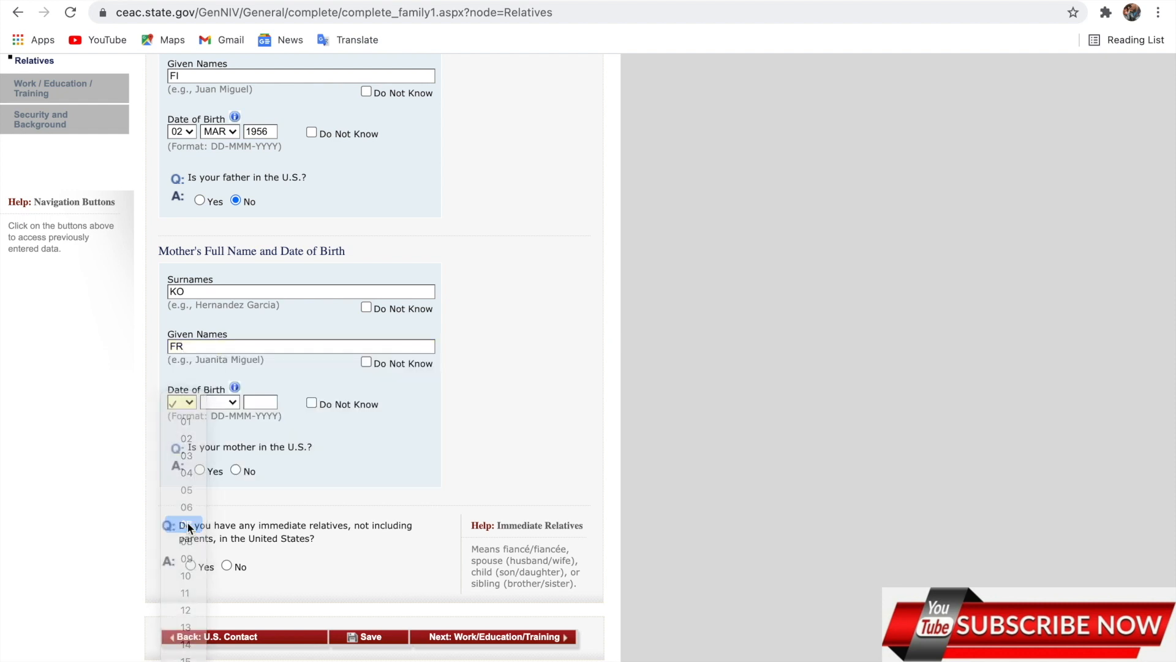
{"action": "left_click", "coordinate": [222, 403]}
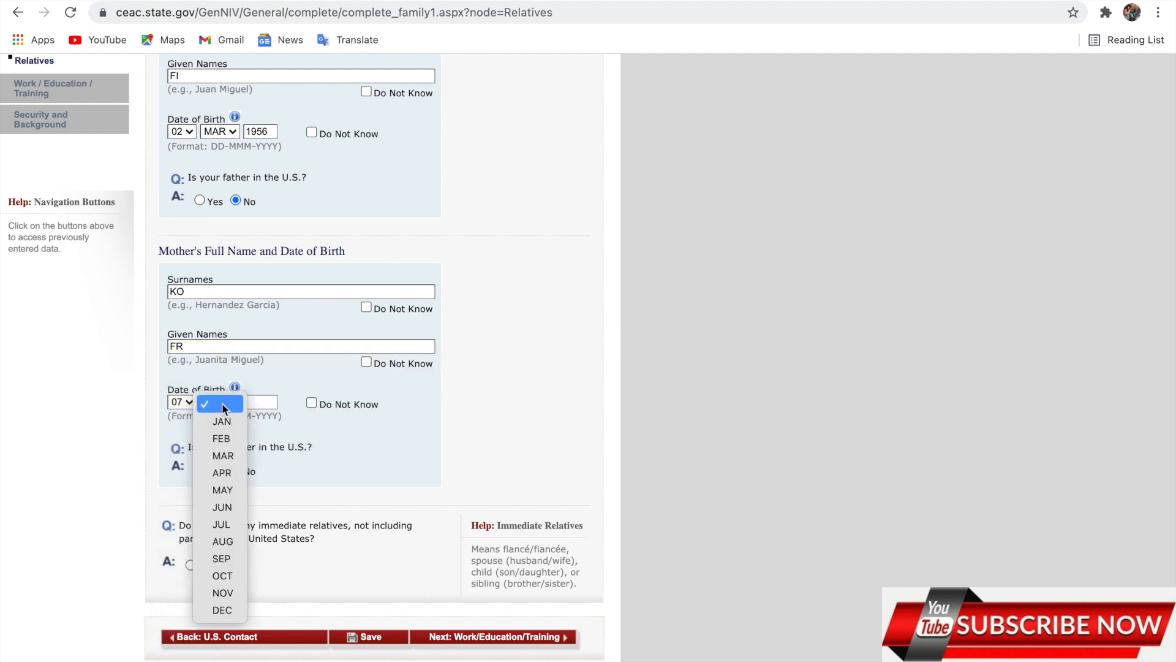
{"action": "left_click", "coordinate": [227, 507]}
{"action": "left_click", "coordinate": [260, 401]}
{"action": "type", "text": "1967"}
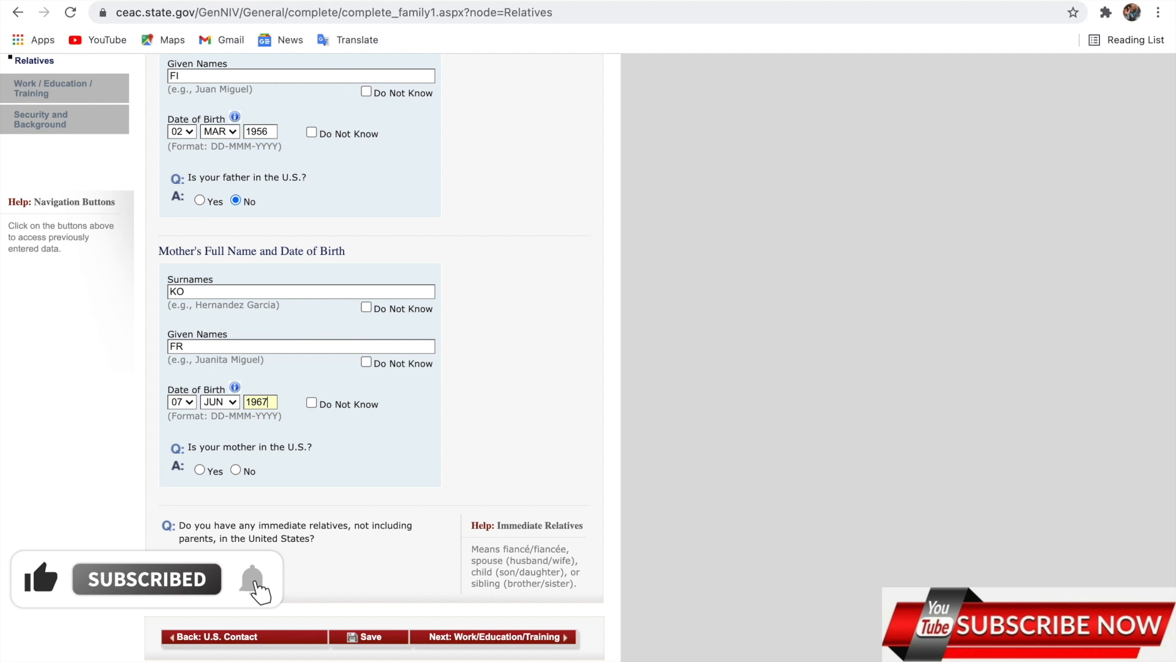
{"action": "left_click", "coordinate": [236, 470]}
{"action": "scroll", "coordinate": [237, 465], "scroll_direction": "down", "scroll_amount": 2}
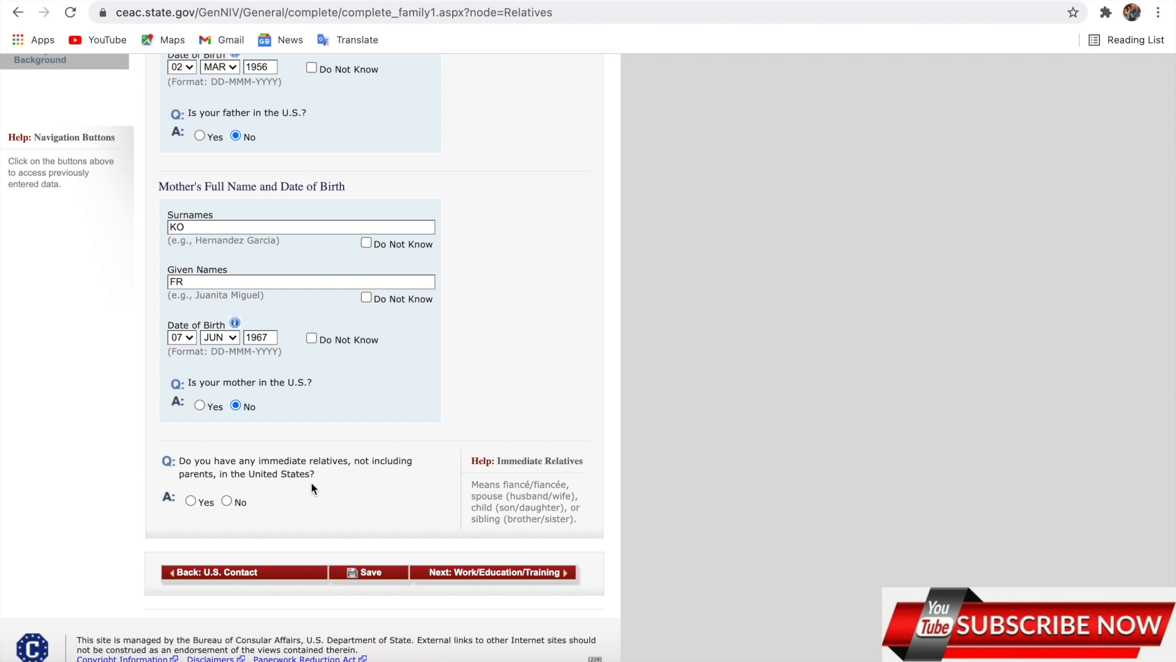
Answer the immediate-relatives question, then resolve the error by answering No to other U.S. relatives.
{"action": "left_click", "coordinate": [190, 500]}
{"action": "scroll", "coordinate": [188, 502], "scroll_direction": "down", "scroll_amount": 6}
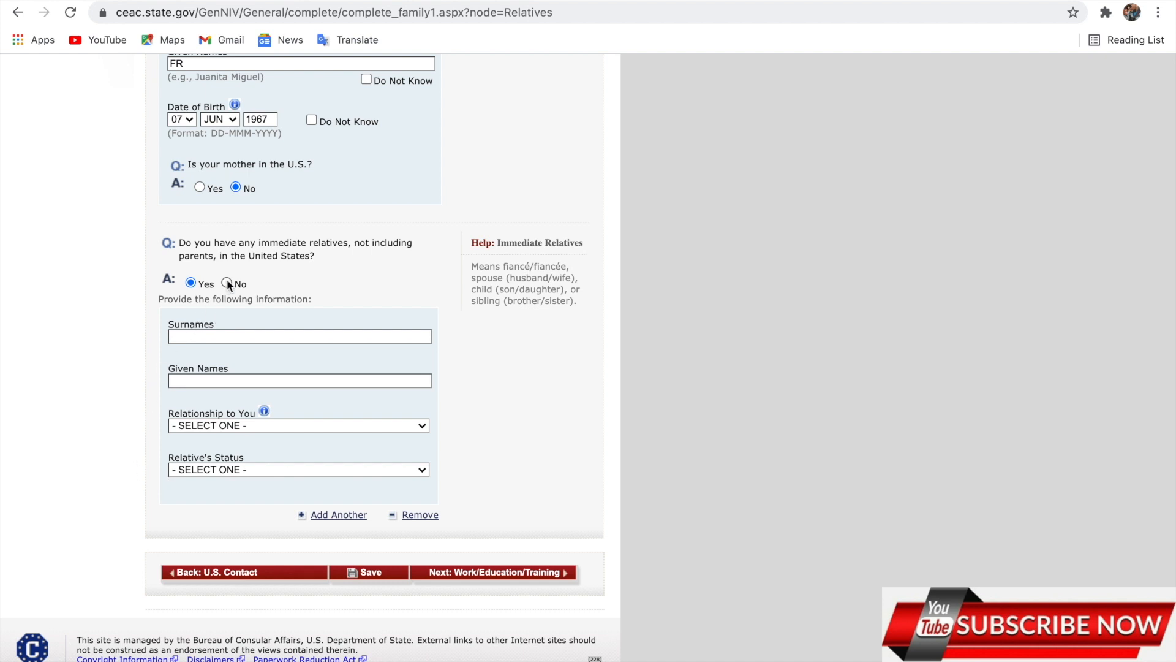
{"action": "scroll", "coordinate": [226, 278], "scroll_direction": "up", "scroll_amount": 7}
{"action": "scroll", "coordinate": [405, 485], "scroll_direction": "down", "scroll_amount": 4}
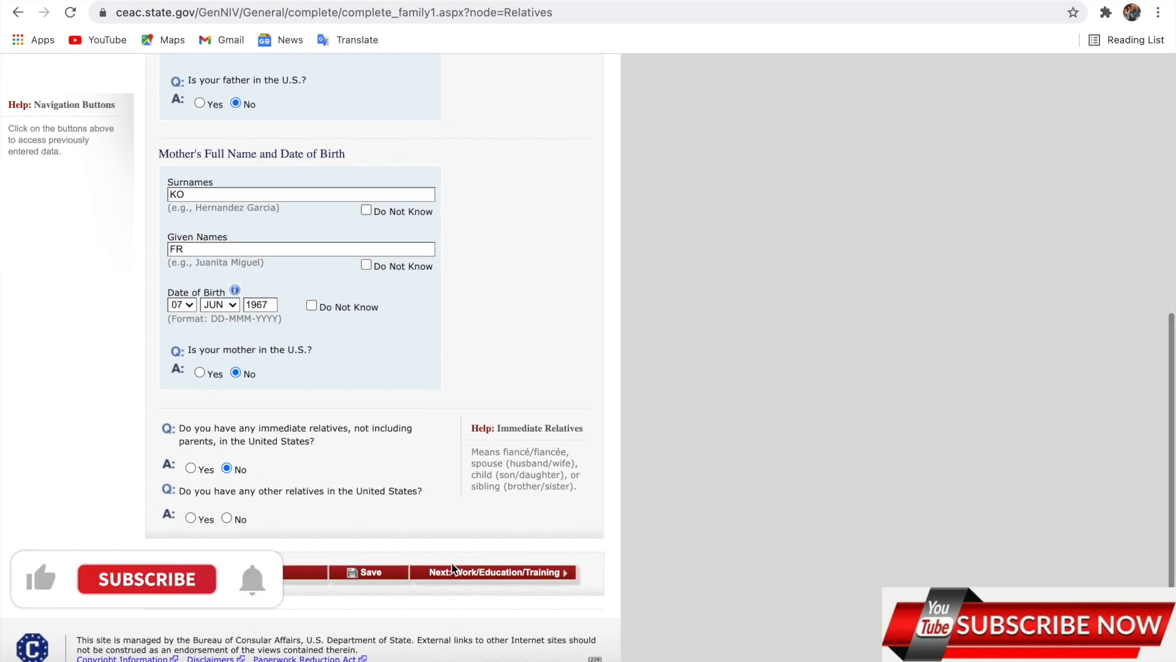
{"action": "left_click", "coordinate": [466, 572]}
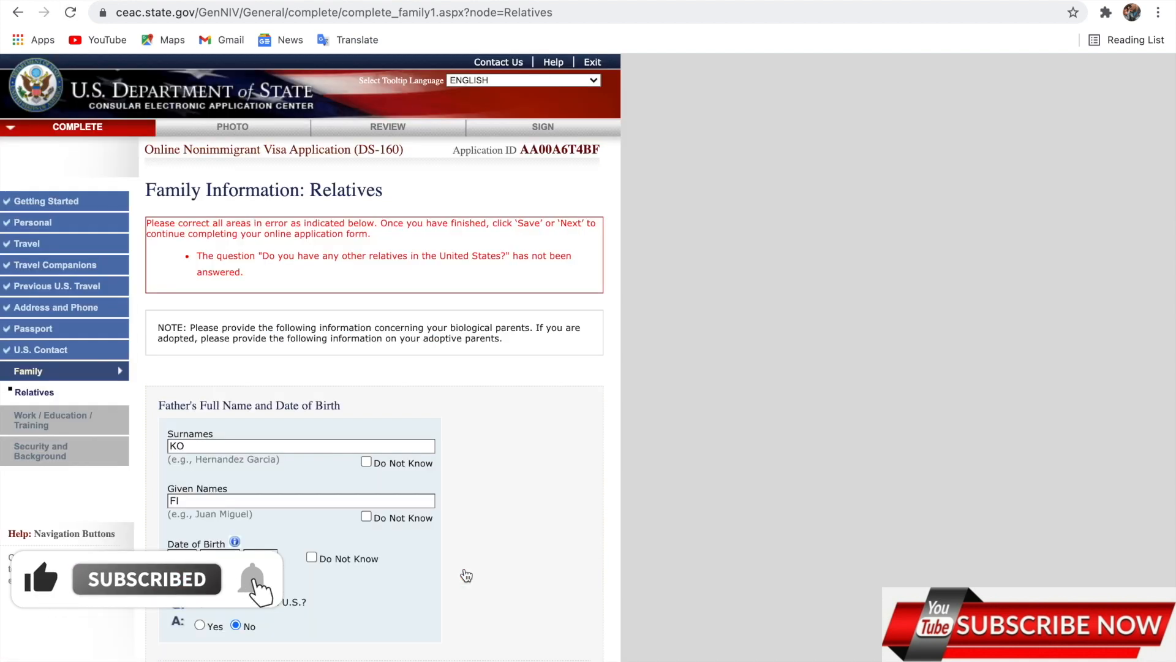
{"action": "scroll", "coordinate": [466, 538], "scroll_direction": "down", "scroll_amount": 8}
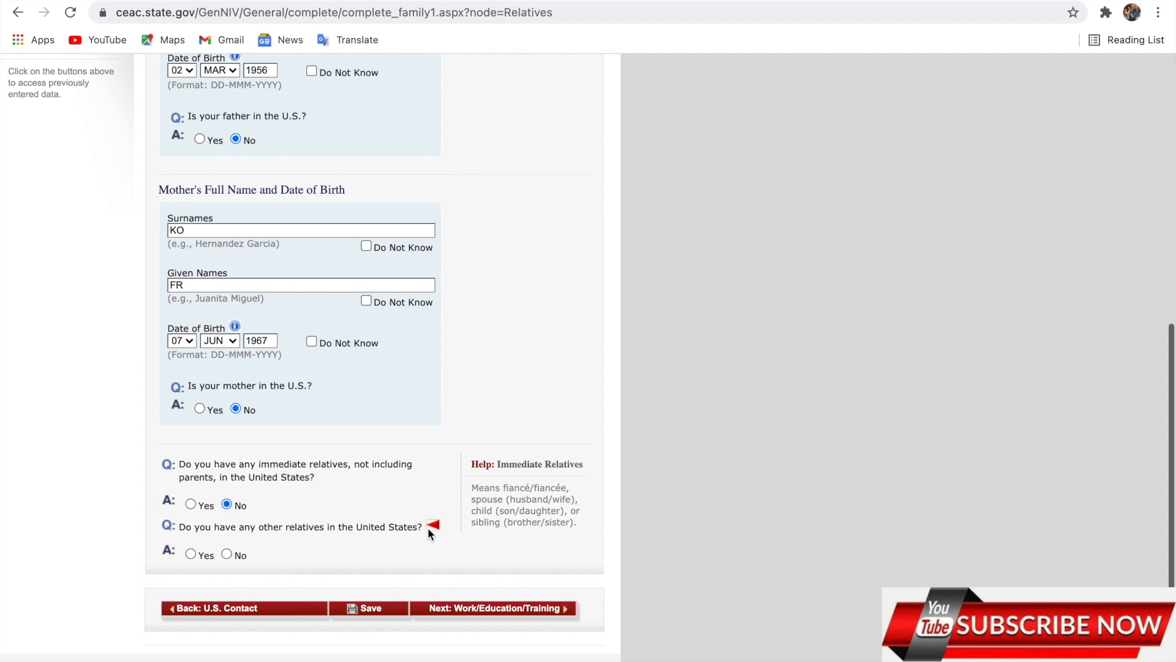
{"action": "left_click", "coordinate": [227, 553]}
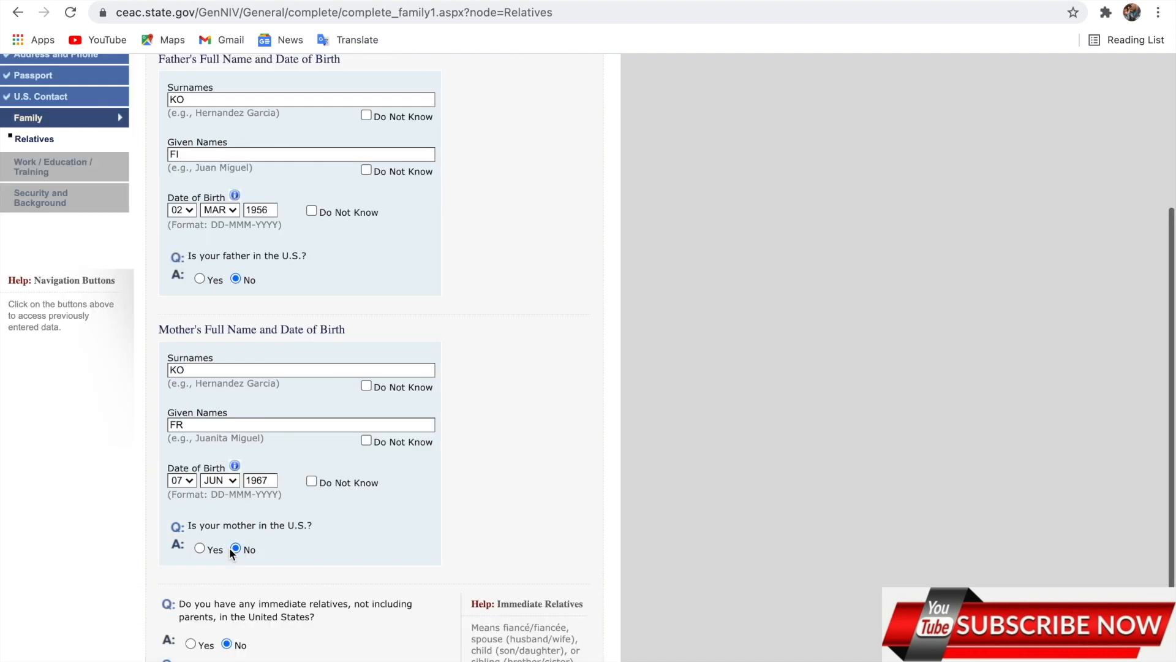
{"action": "scroll", "coordinate": [425, 561], "scroll_direction": "up", "scroll_amount": 1}
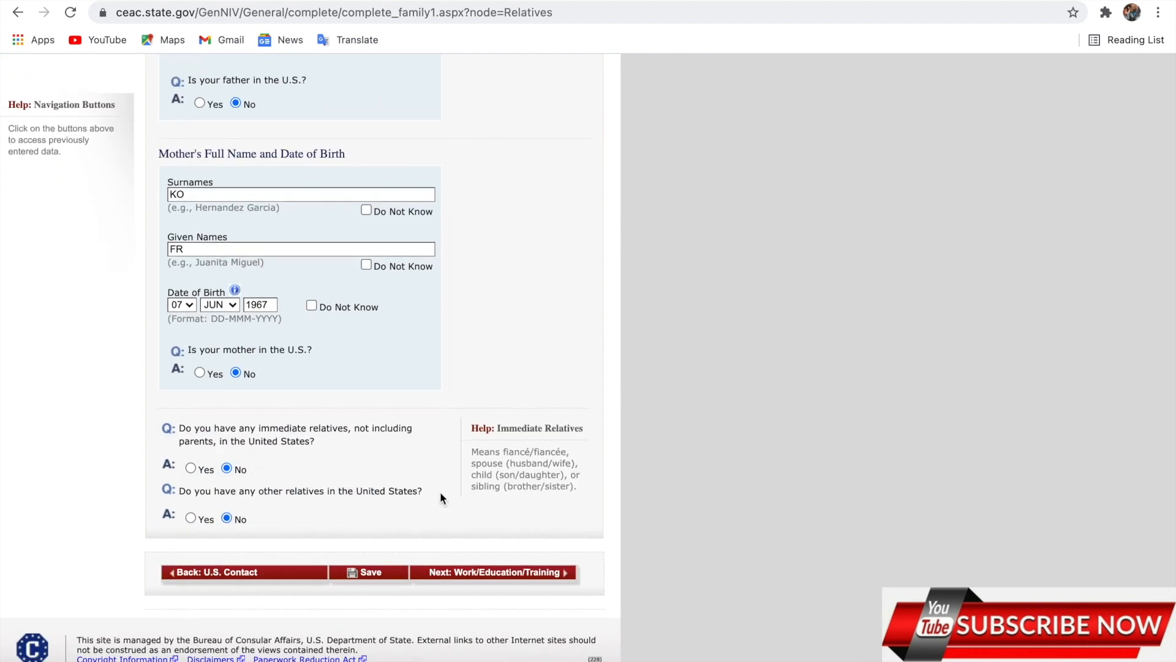
On the Present Work/Education page, choose NOT EMPLOYED and explain it as 'NO JOB'.
{"action": "left_click", "coordinate": [476, 573]}
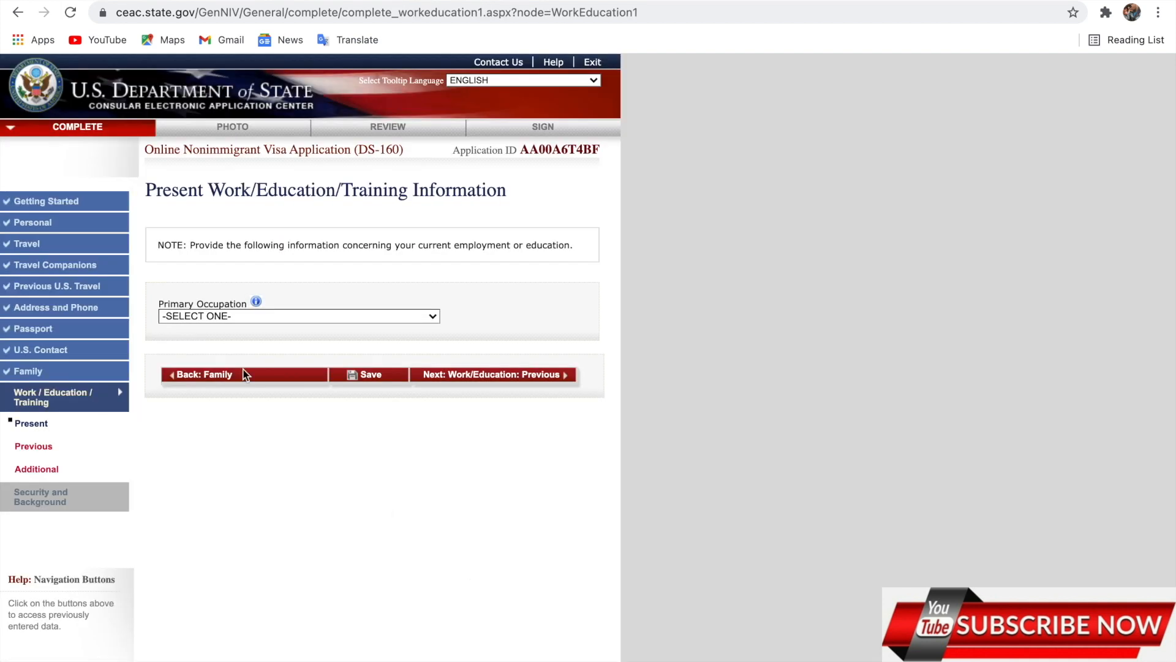
{"action": "left_click", "coordinate": [296, 315]}
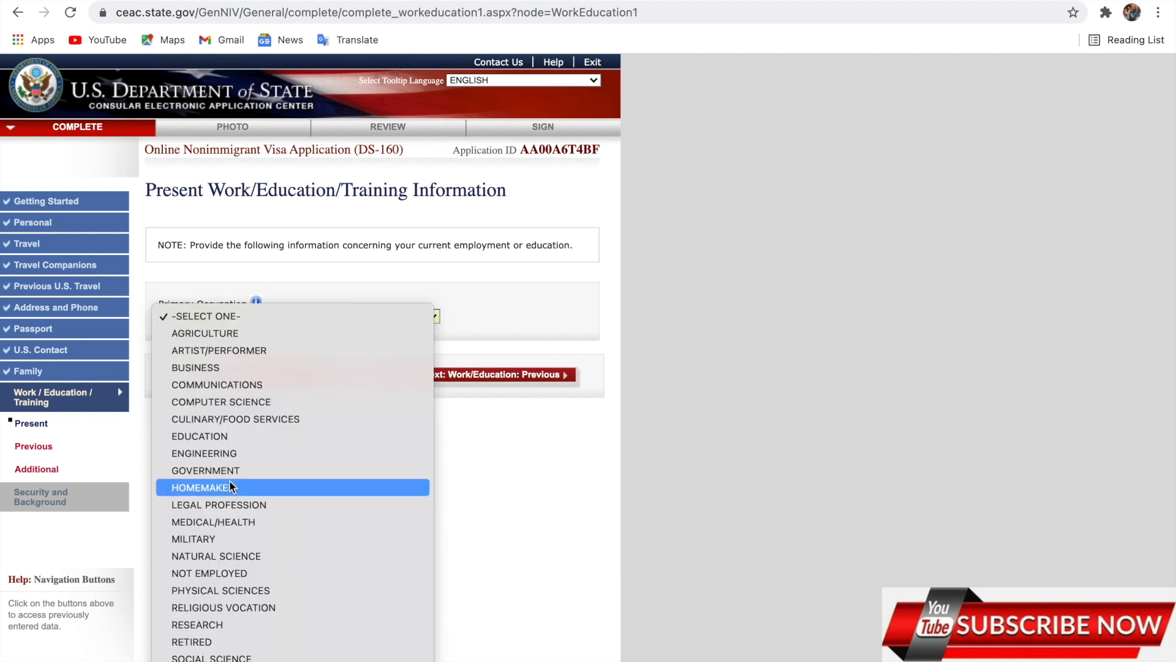
{"action": "scroll", "coordinate": [229, 484], "scroll_direction": "down", "scroll_amount": 1}
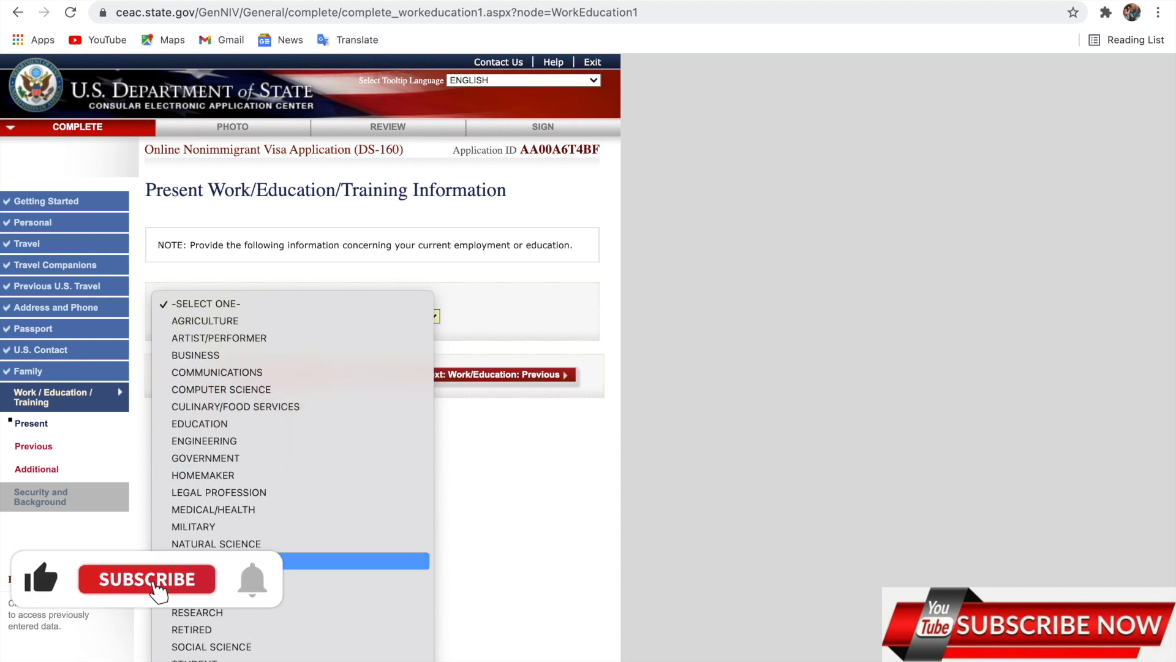
{"action": "left_click", "coordinate": [204, 561]}
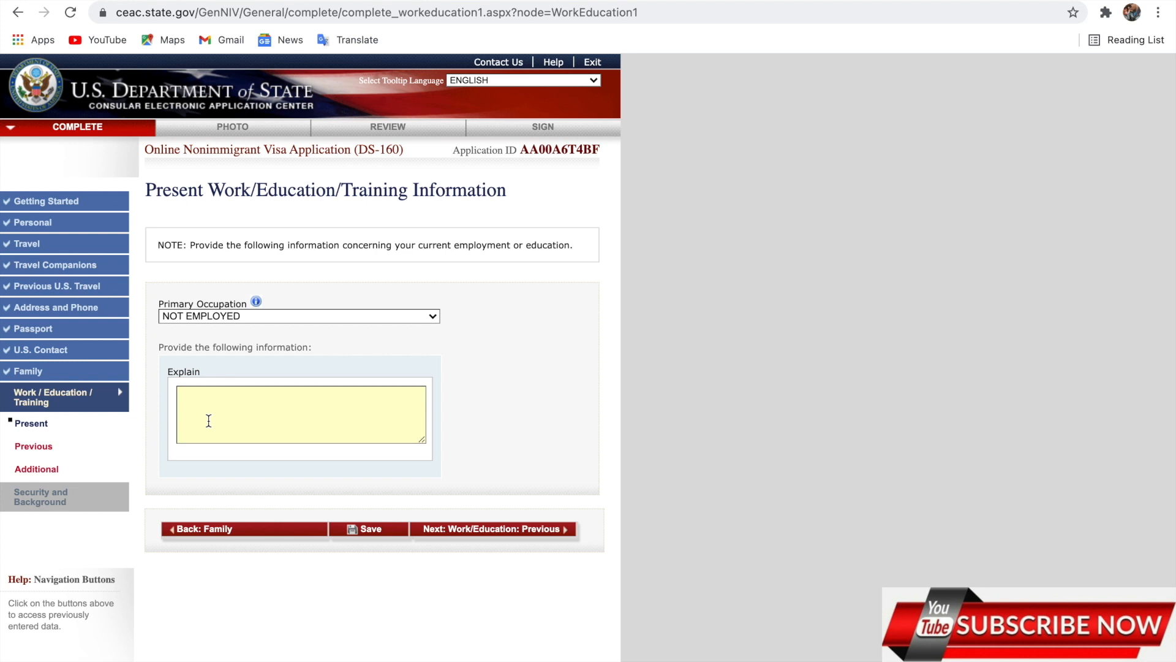
{"action": "type", "text": "NO JOB"}
On the Previous Work/Education page, answer No to prior employment and No to secondary-level education.
{"action": "left_click", "coordinate": [446, 528]}
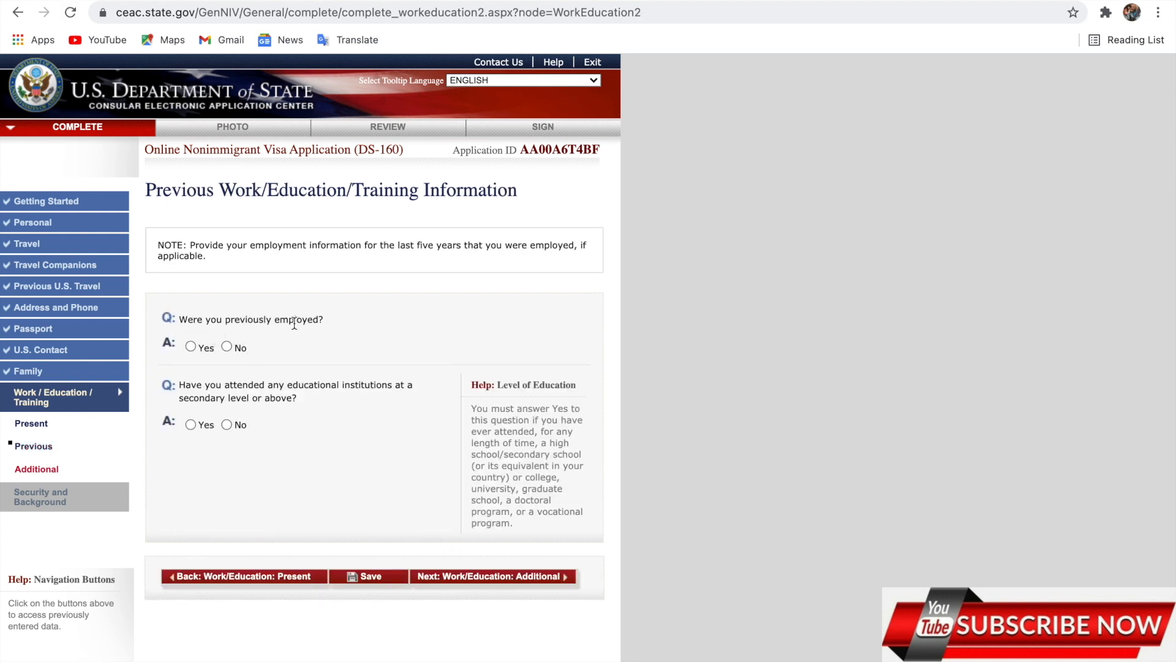
{"action": "left_click", "coordinate": [226, 346]}
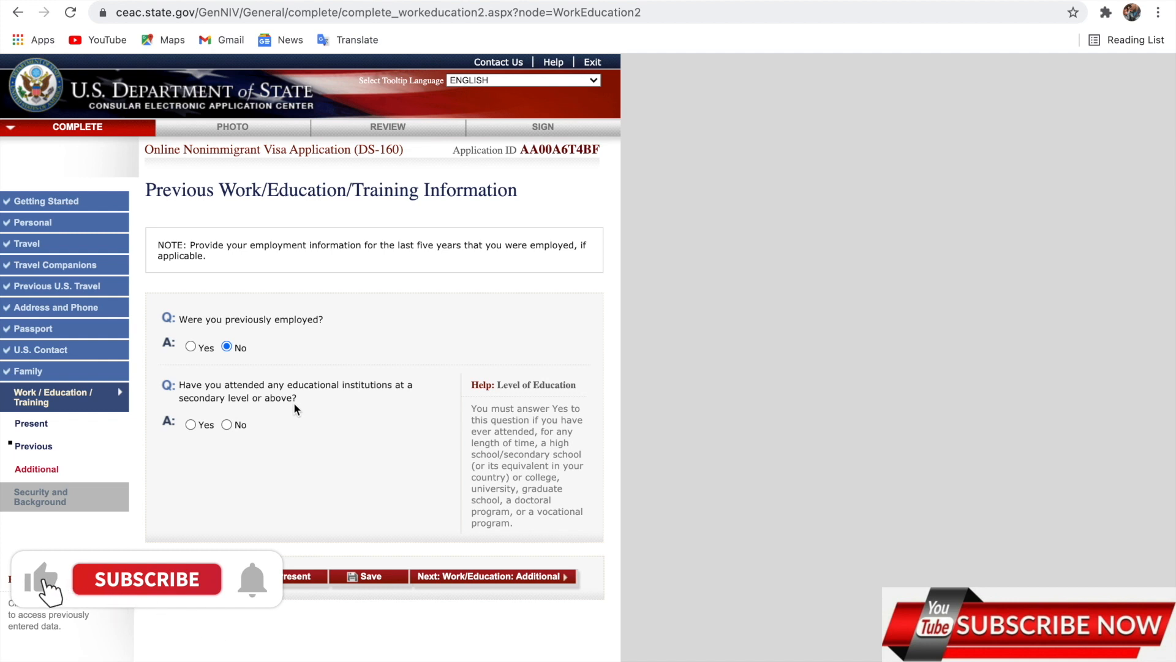
{"action": "left_click", "coordinate": [191, 424]}
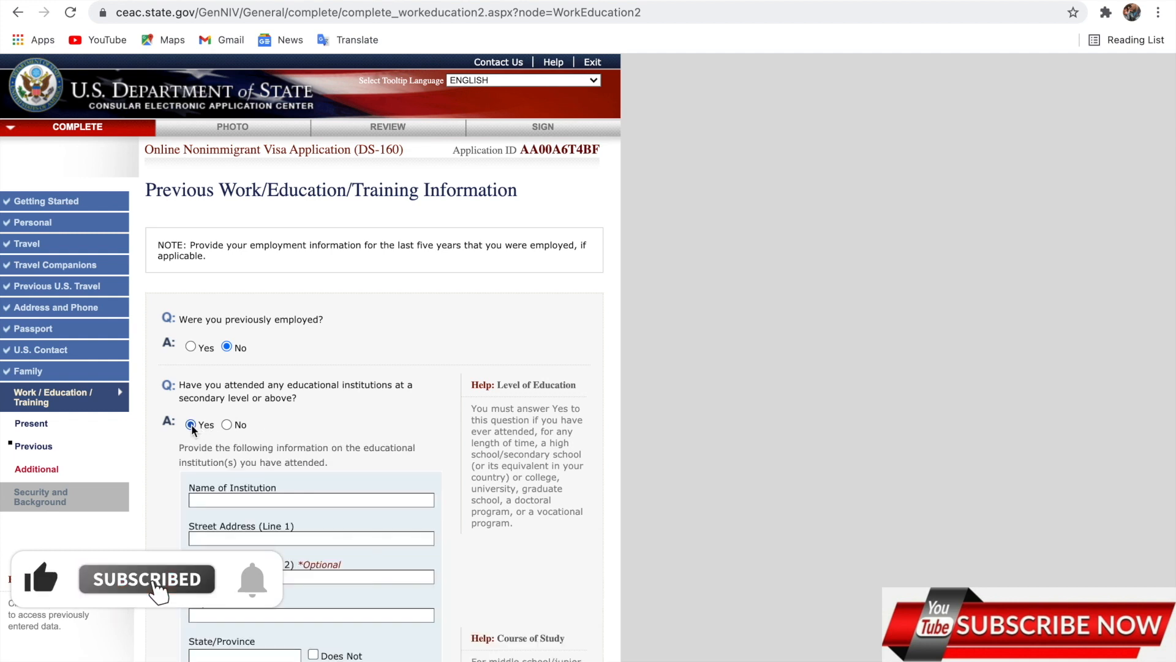
{"action": "scroll", "coordinate": [203, 519], "scroll_direction": "down", "scroll_amount": 2}
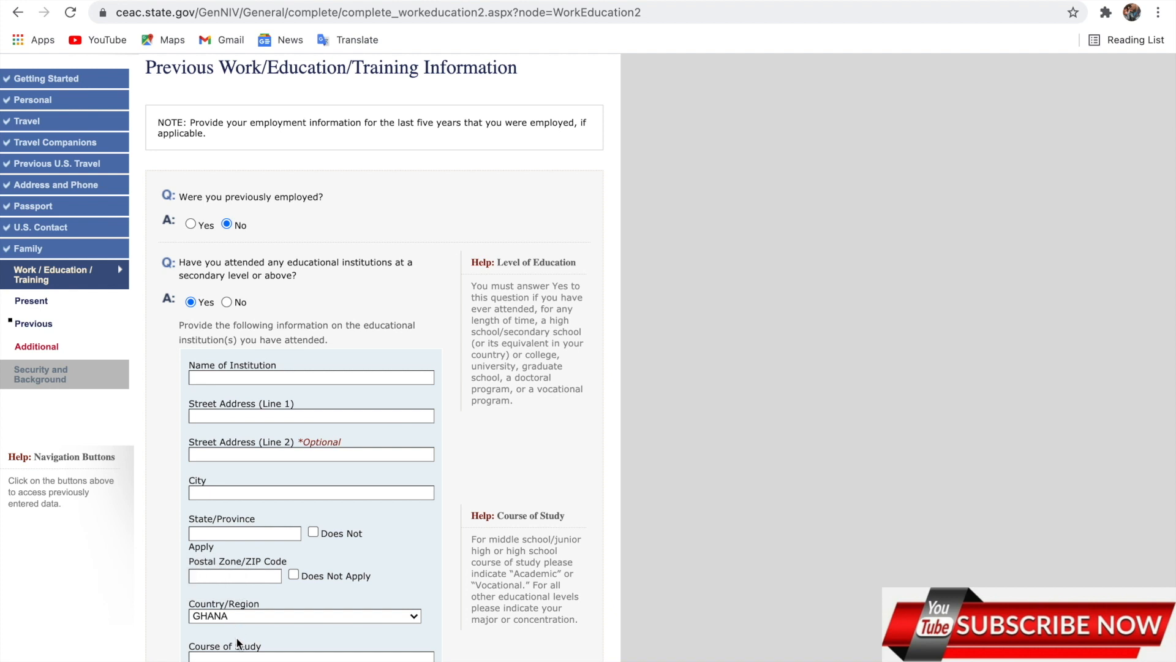
{"action": "scroll", "coordinate": [238, 642], "scroll_direction": "down", "scroll_amount": 3}
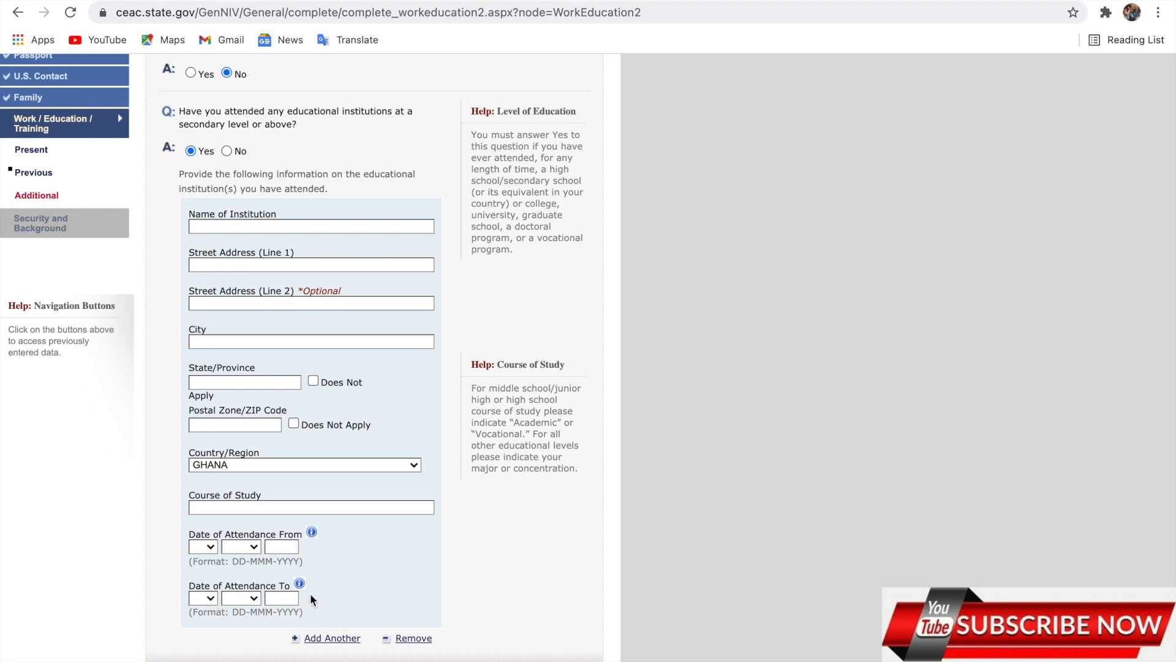
{"action": "scroll", "coordinate": [320, 597], "scroll_direction": "up", "scroll_amount": 2}
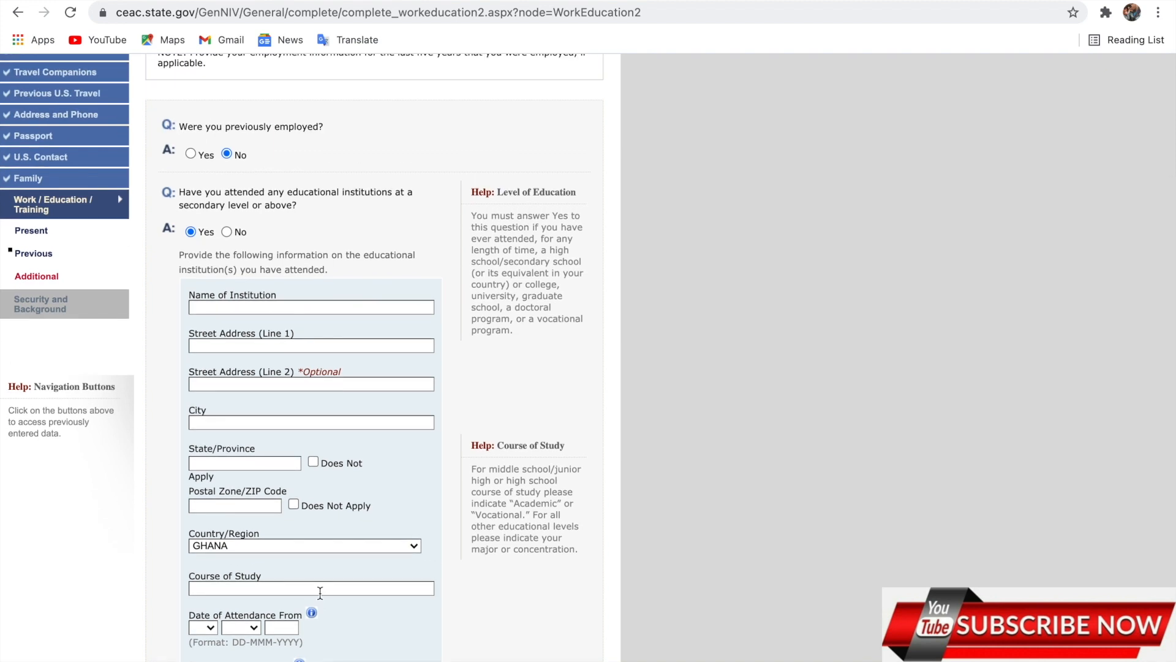
{"action": "left_click", "coordinate": [228, 230]}
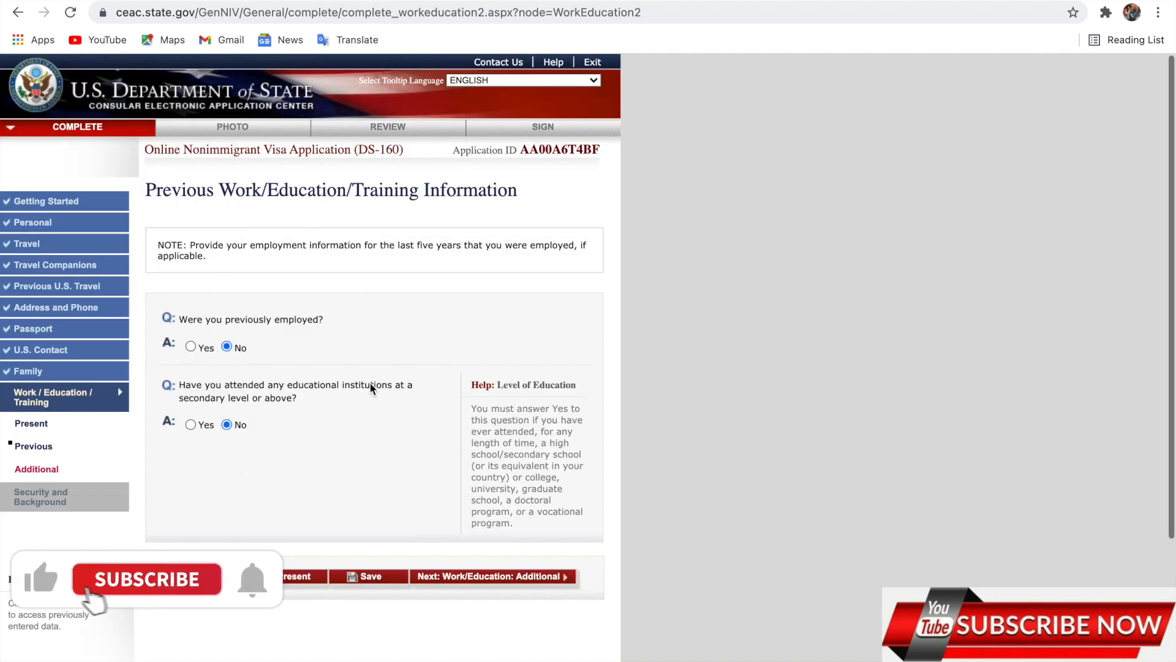
On the Additional Work/Education page, answer Yes to clan membership and fill the clan as EWE.
{"action": "left_click", "coordinate": [487, 577]}
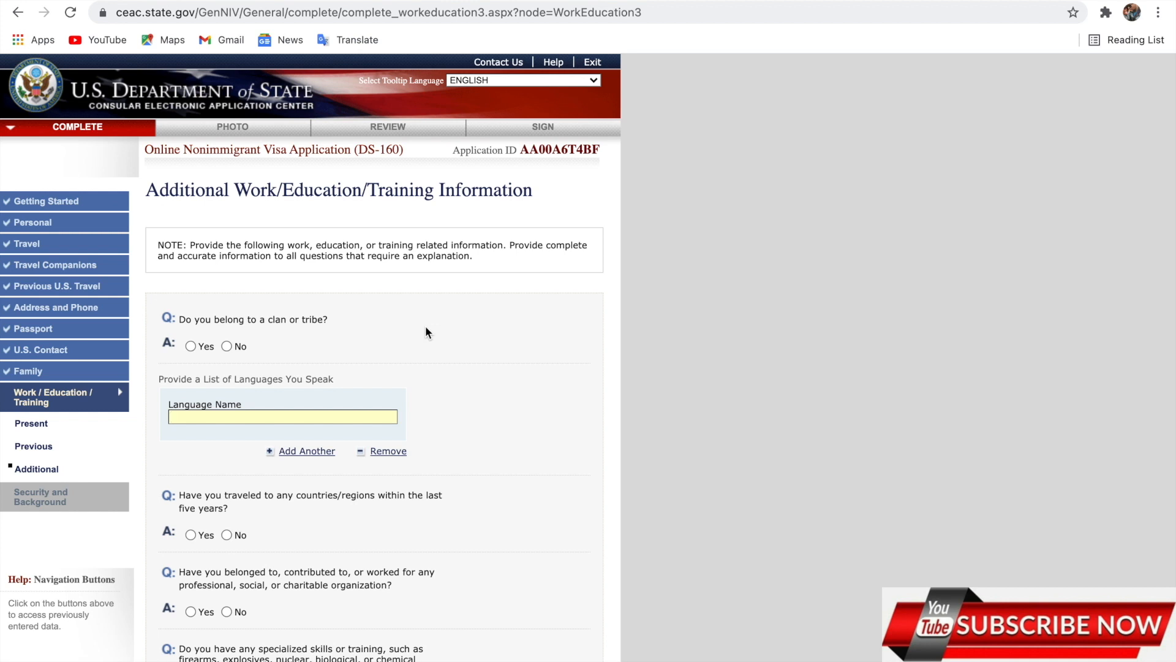
{"action": "left_click", "coordinate": [193, 347]}
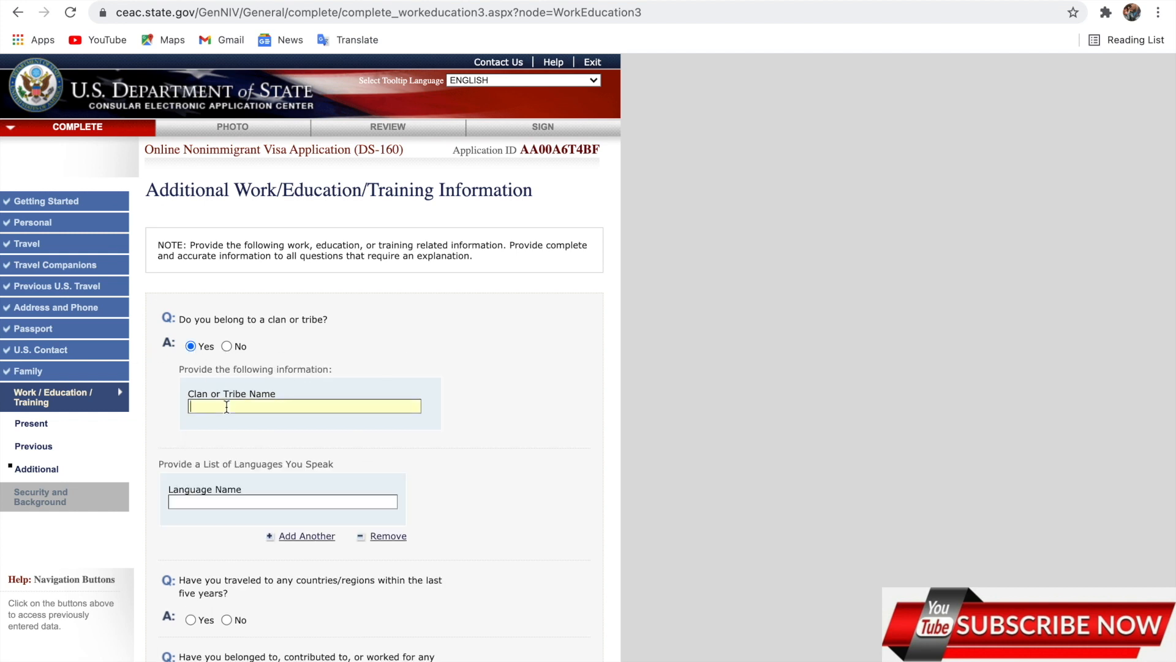
{"action": "left_click", "coordinate": [226, 406]}
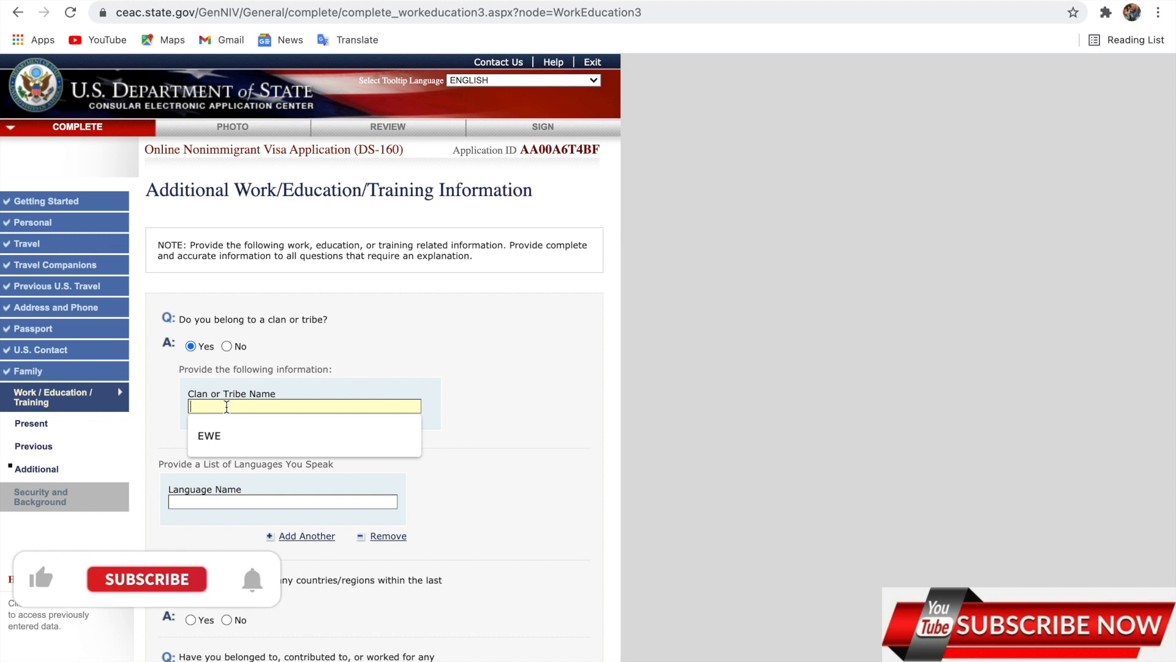
{"action": "left_click", "coordinate": [208, 436]}
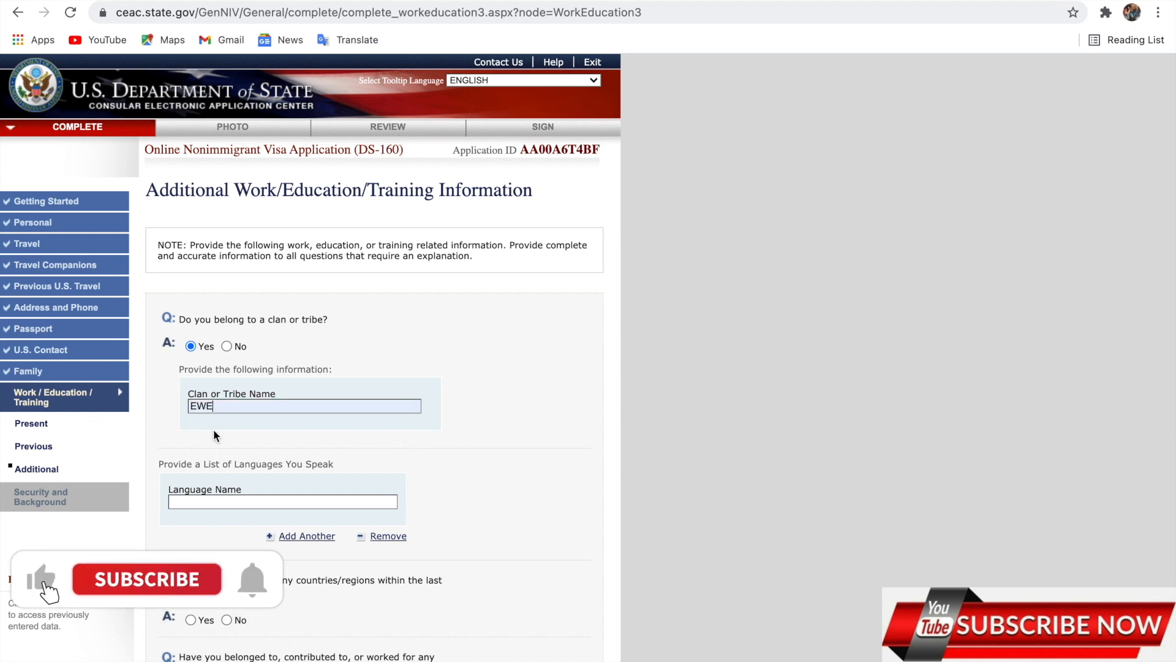
{"action": "scroll", "coordinate": [214, 435], "scroll_direction": "down", "scroll_amount": 2}
{"action": "scroll", "coordinate": [213, 432], "scroll_direction": "down", "scroll_amount": 1}
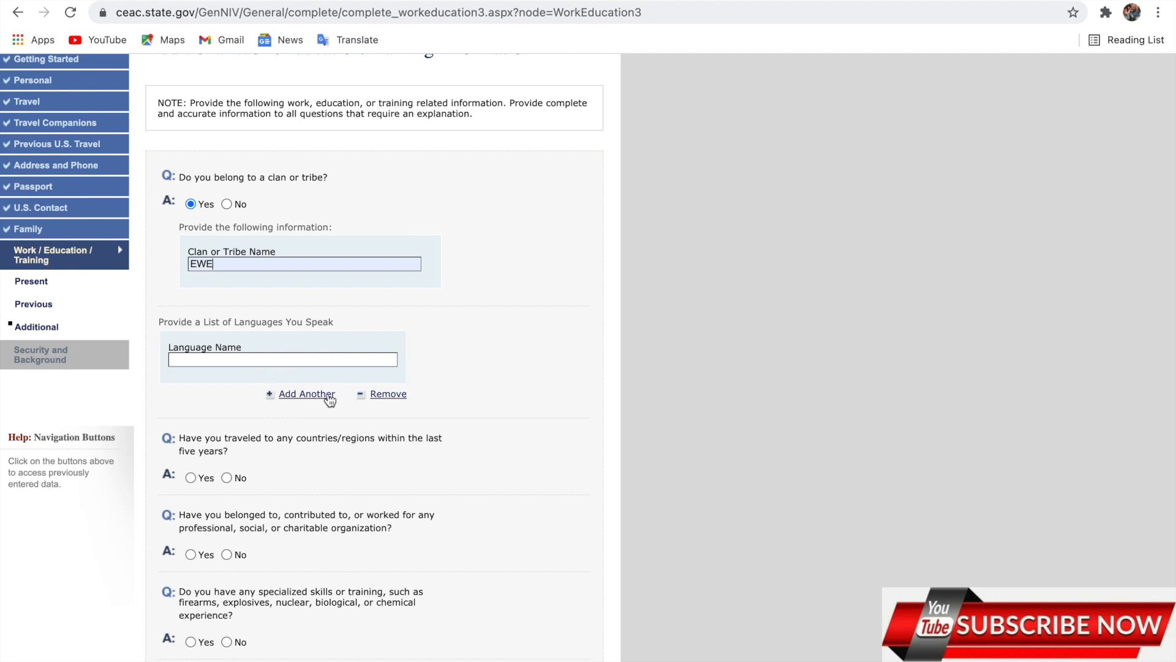
List three spoken languages: EWE, GA and ENGLISH.
{"action": "left_click", "coordinate": [238, 361]}
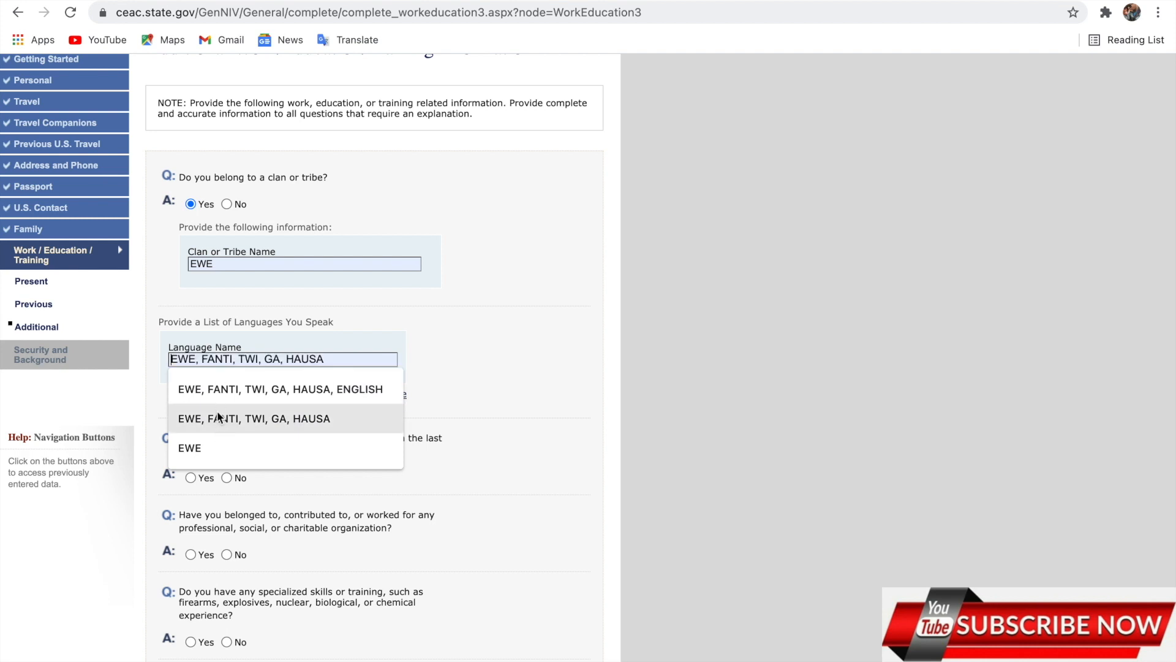
{"action": "left_click", "coordinate": [215, 451]}
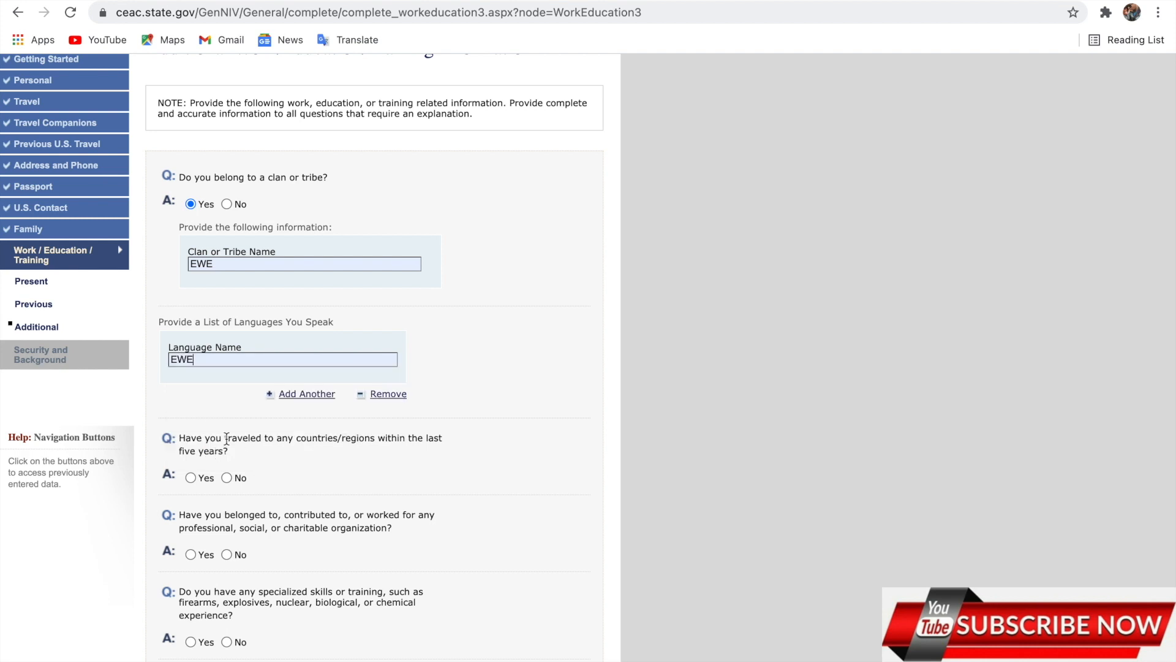
{"action": "left_click", "coordinate": [296, 397]}
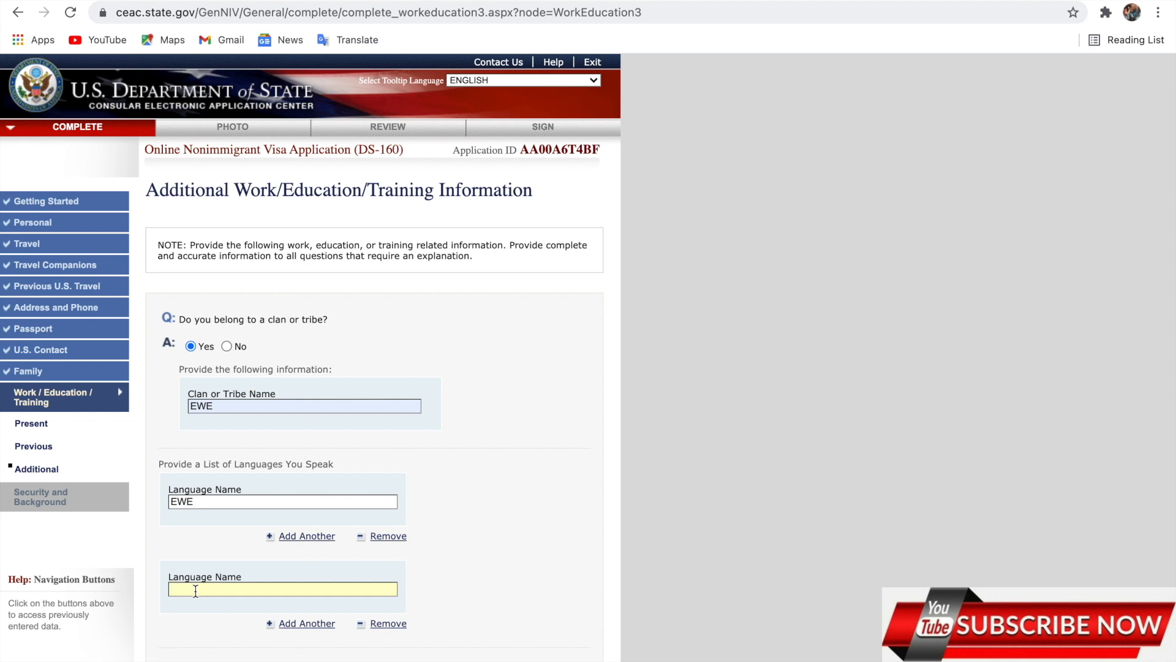
{"action": "scroll", "coordinate": [196, 590], "scroll_direction": "down", "scroll_amount": 4}
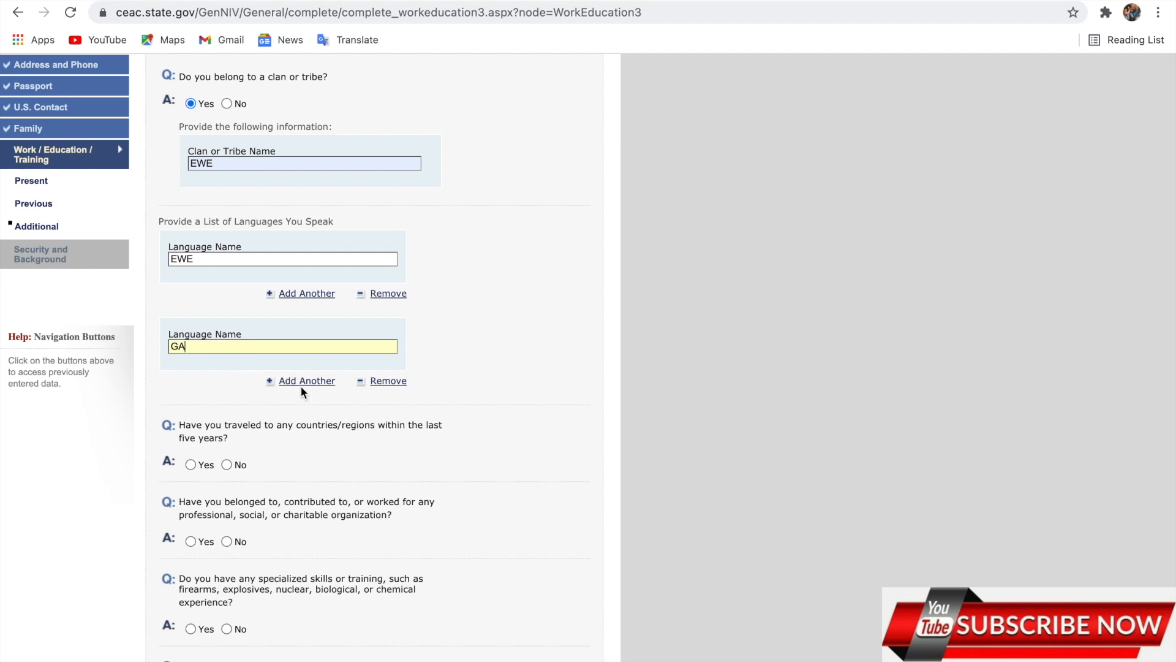
{"action": "scroll", "coordinate": [300, 386], "scroll_direction": "down", "scroll_amount": 3}
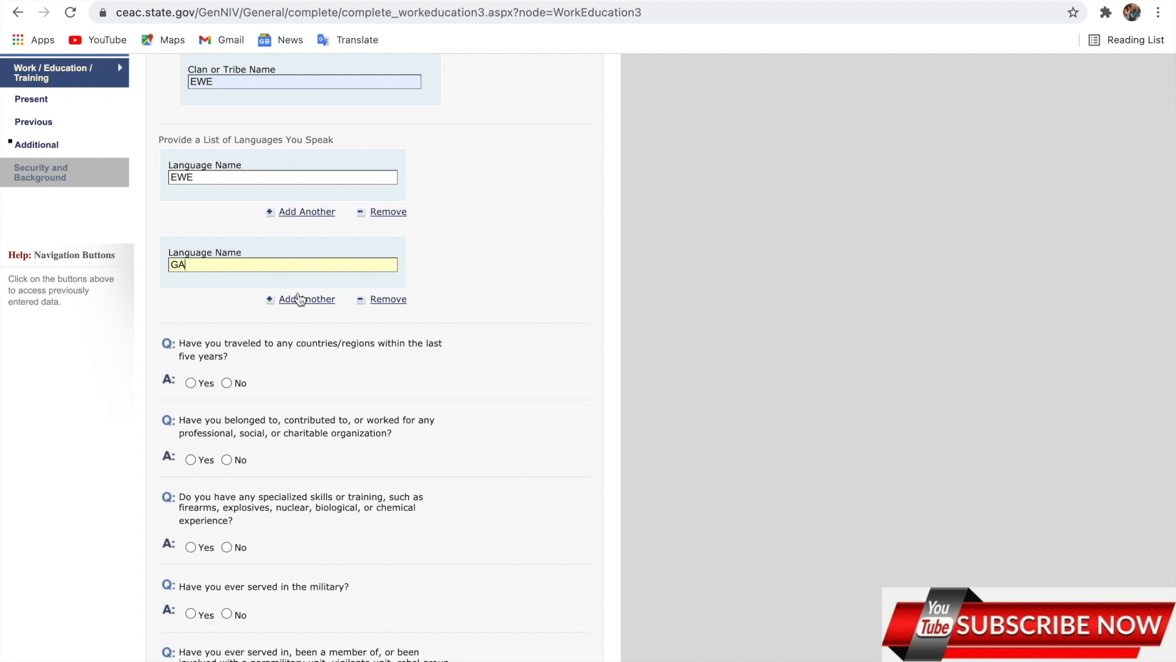
{"action": "left_click", "coordinate": [299, 299]}
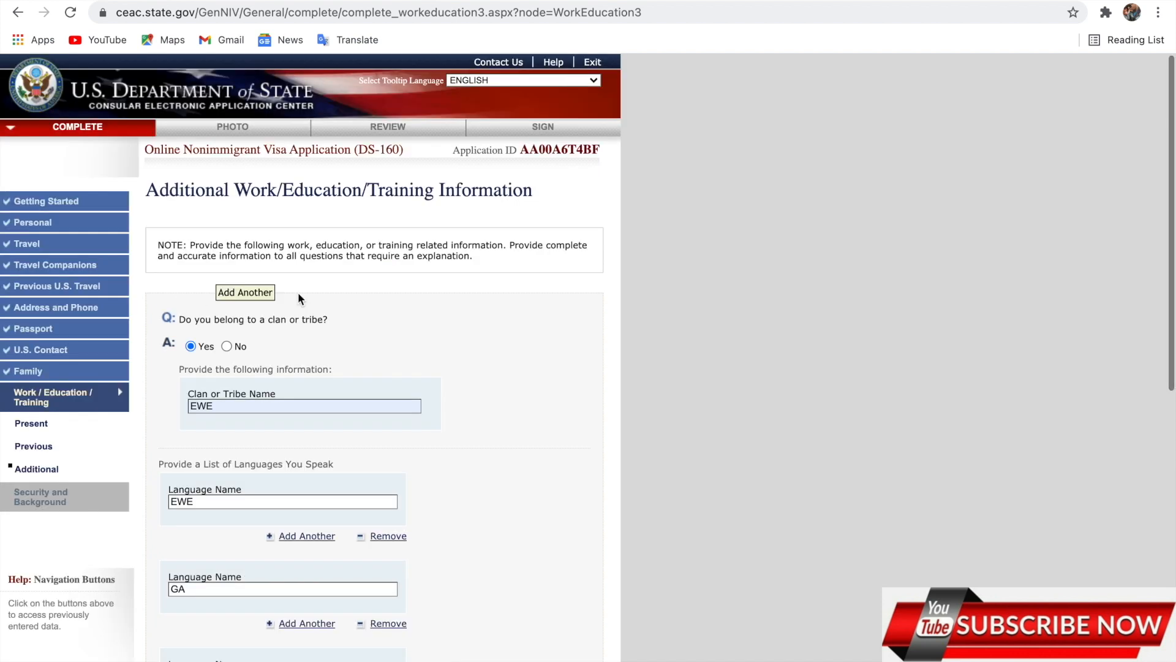
{"action": "scroll", "coordinate": [298, 298], "scroll_direction": "down", "scroll_amount": 3}
{"action": "type", "text": "E"}
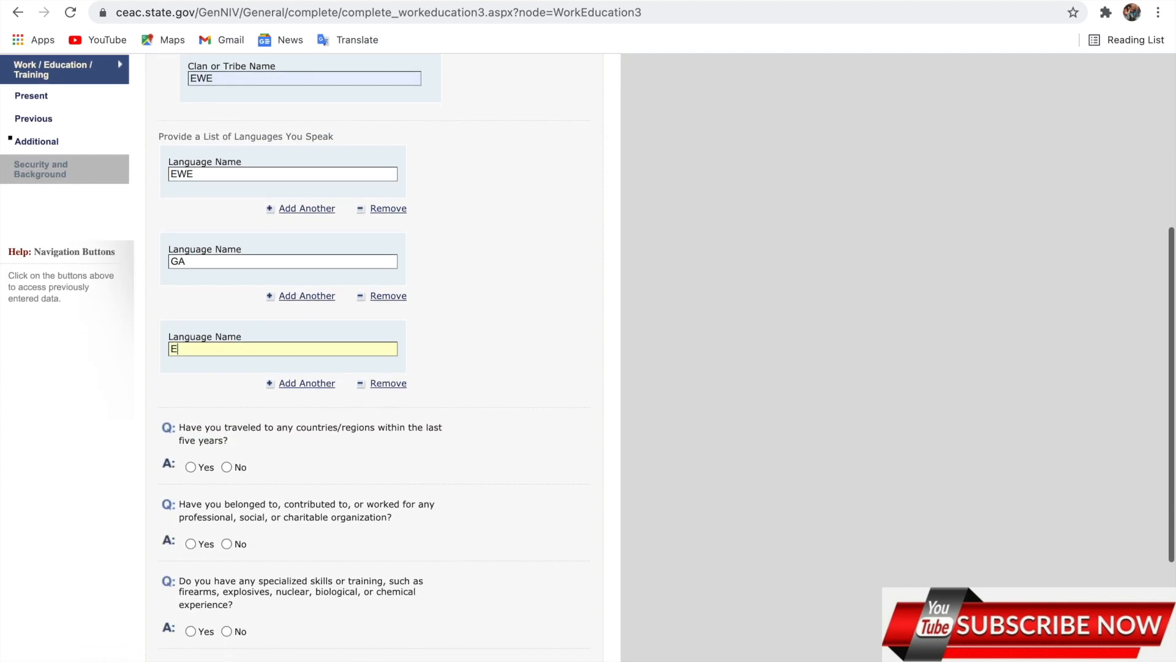
{"action": "type", "text": "NGLISH"}
{"action": "scroll", "coordinate": [374, 355], "scroll_direction": "down", "scroll_amount": 3}
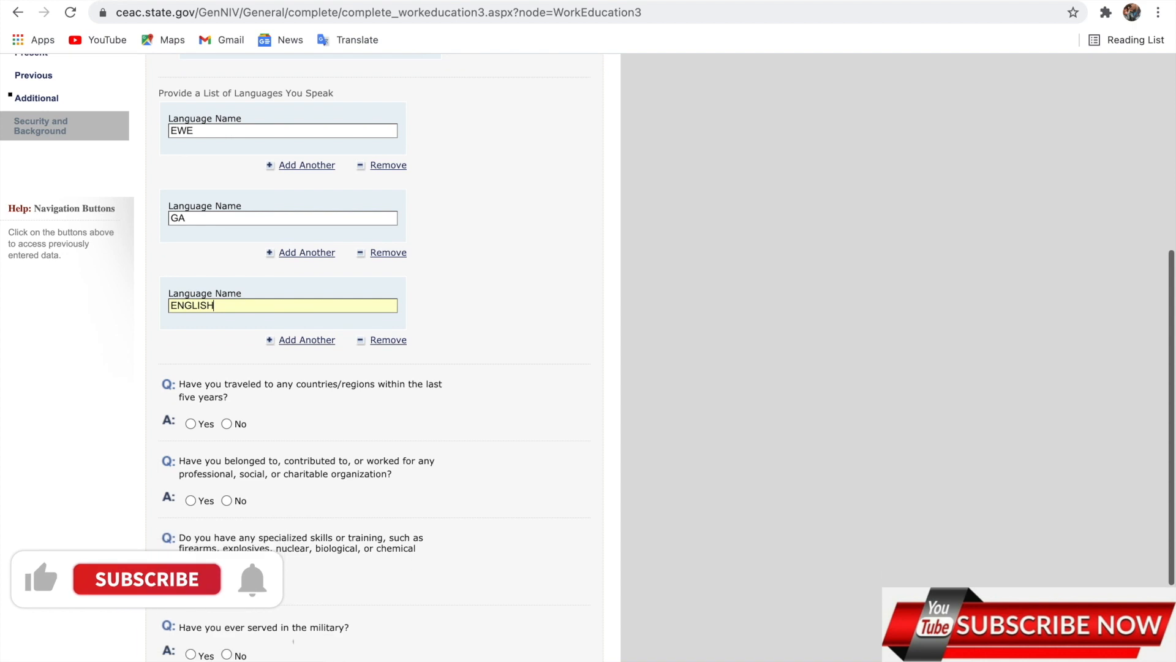
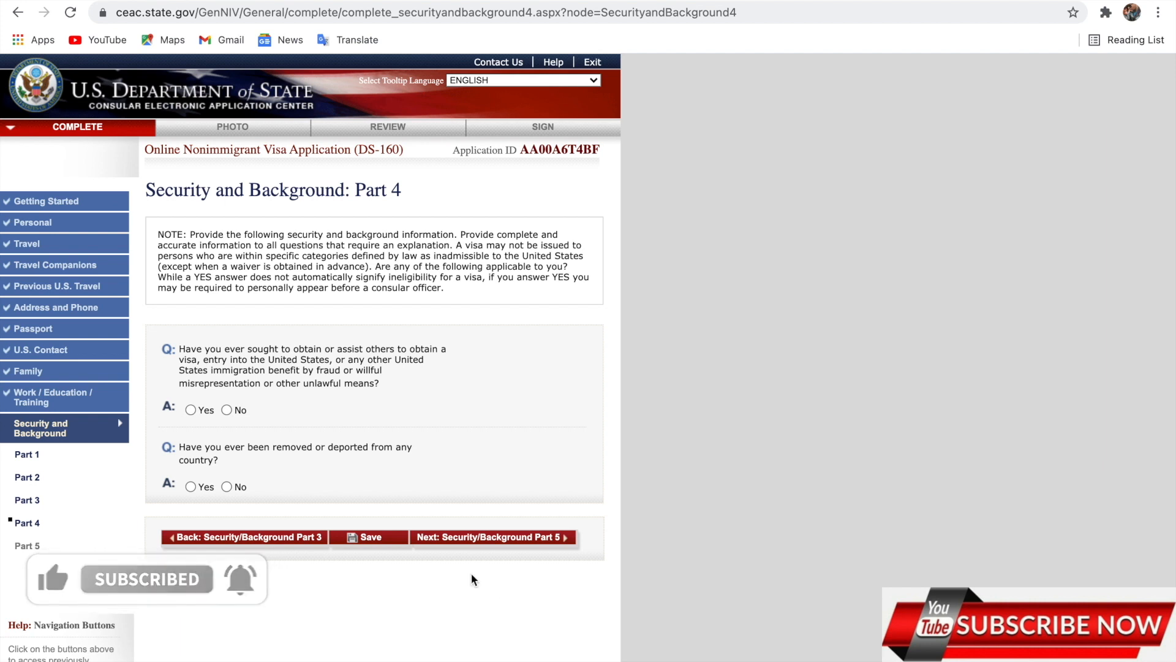
Answer No to the Part 4 fraud question and the Part 5 custody, voting and citizenship-renunciation questions.
{"action": "left_click", "coordinate": [228, 410]}
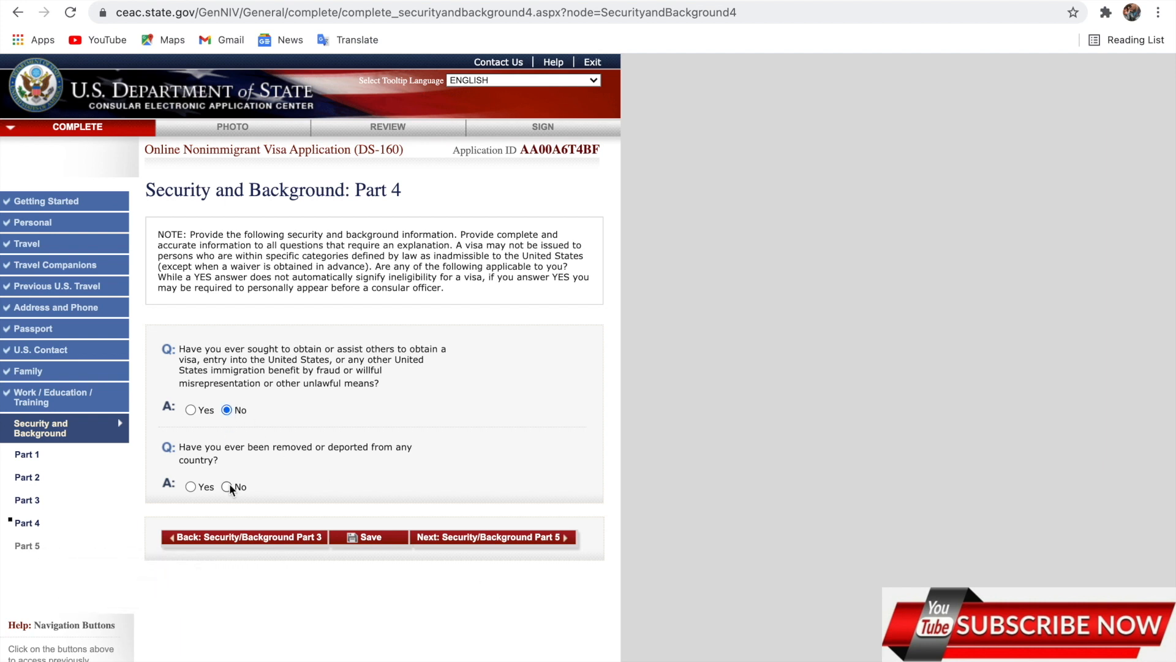
{"action": "left_click", "coordinate": [494, 539]}
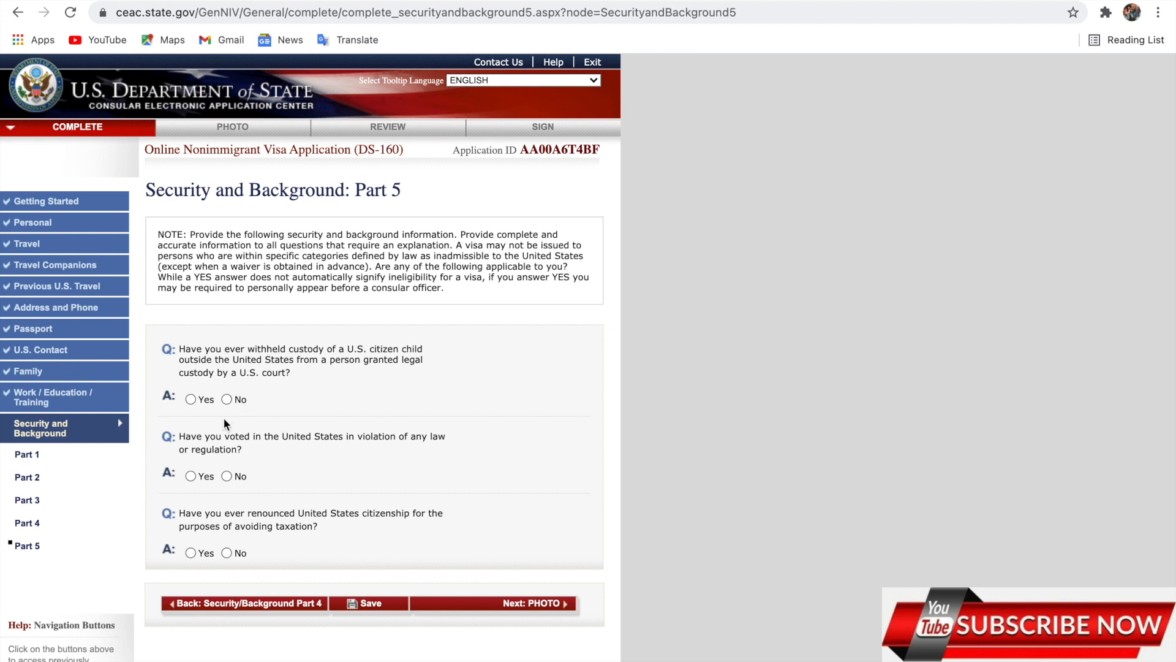
{"action": "left_click", "coordinate": [227, 400]}
{"action": "left_click", "coordinate": [227, 477]}
{"action": "left_click", "coordinate": [227, 553]}
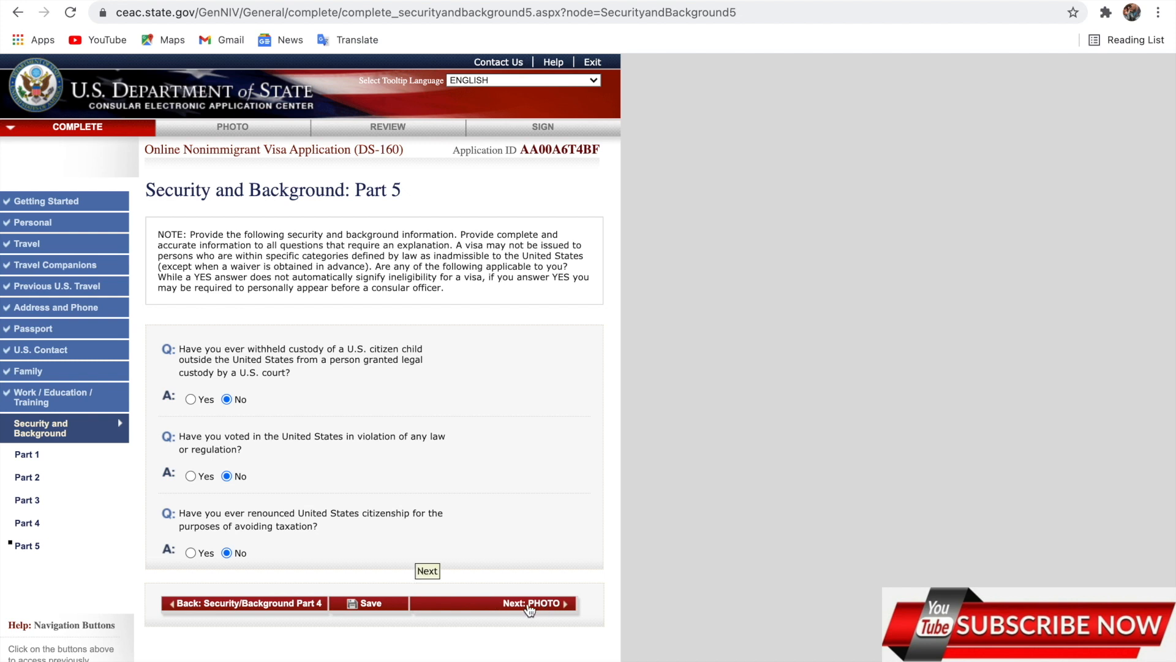
{"action": "left_click", "coordinate": [530, 604]}
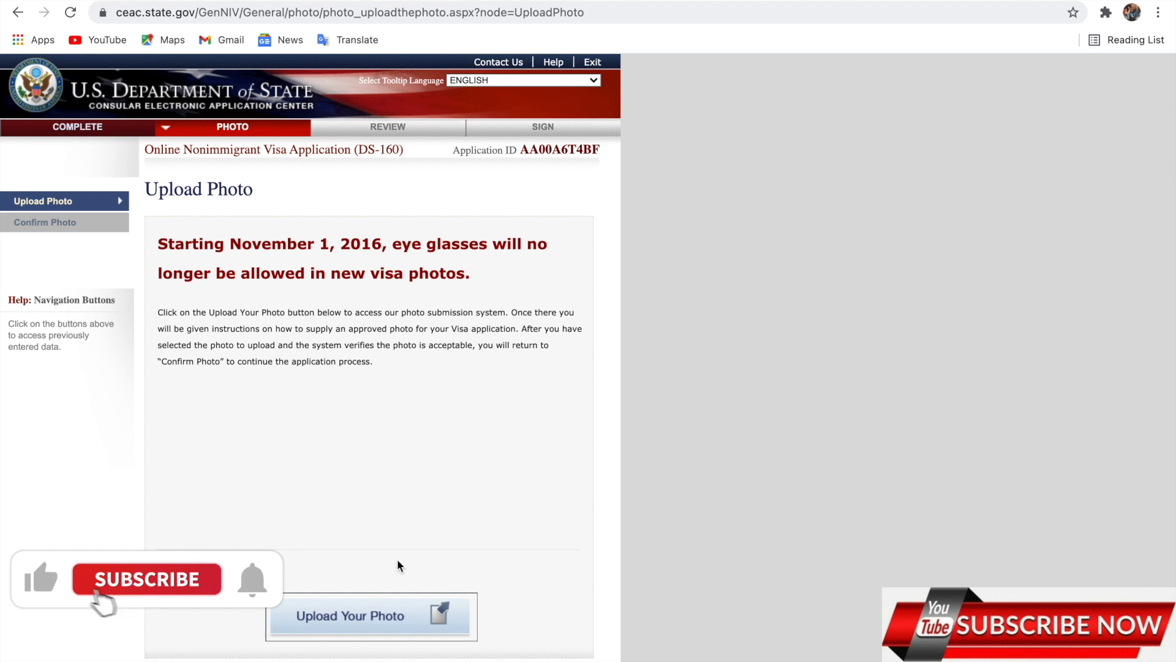
Open the photo submission system from the photo page.
{"action": "scroll", "coordinate": [398, 563], "scroll_direction": "down", "scroll_amount": 2}
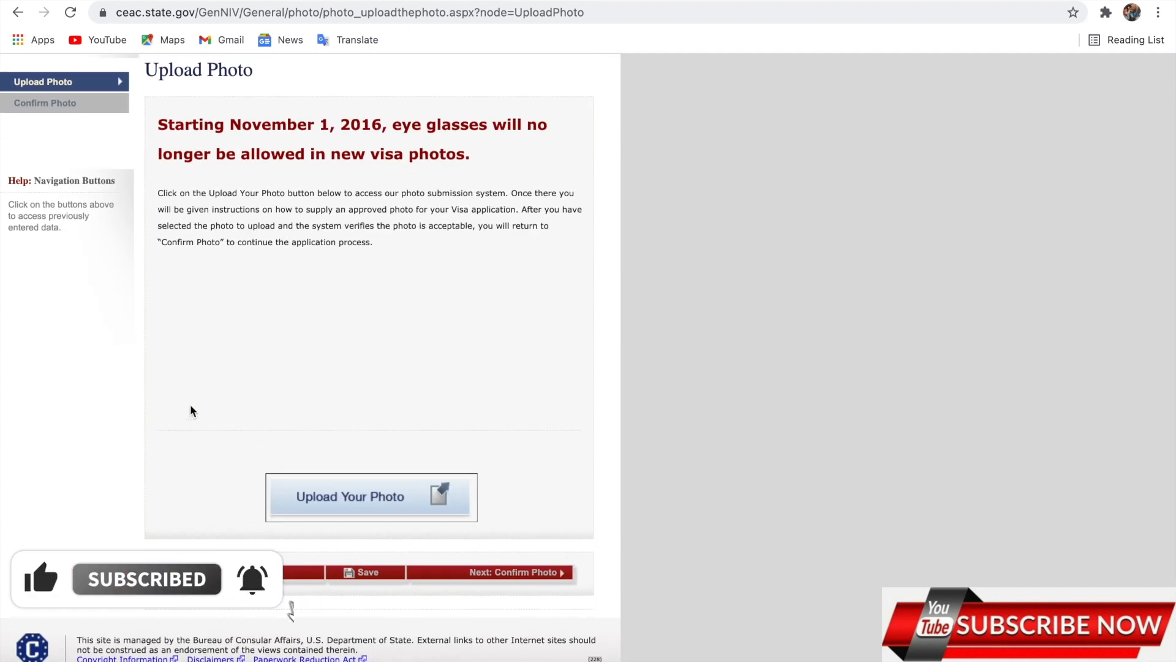
{"action": "left_click", "coordinate": [335, 498]}
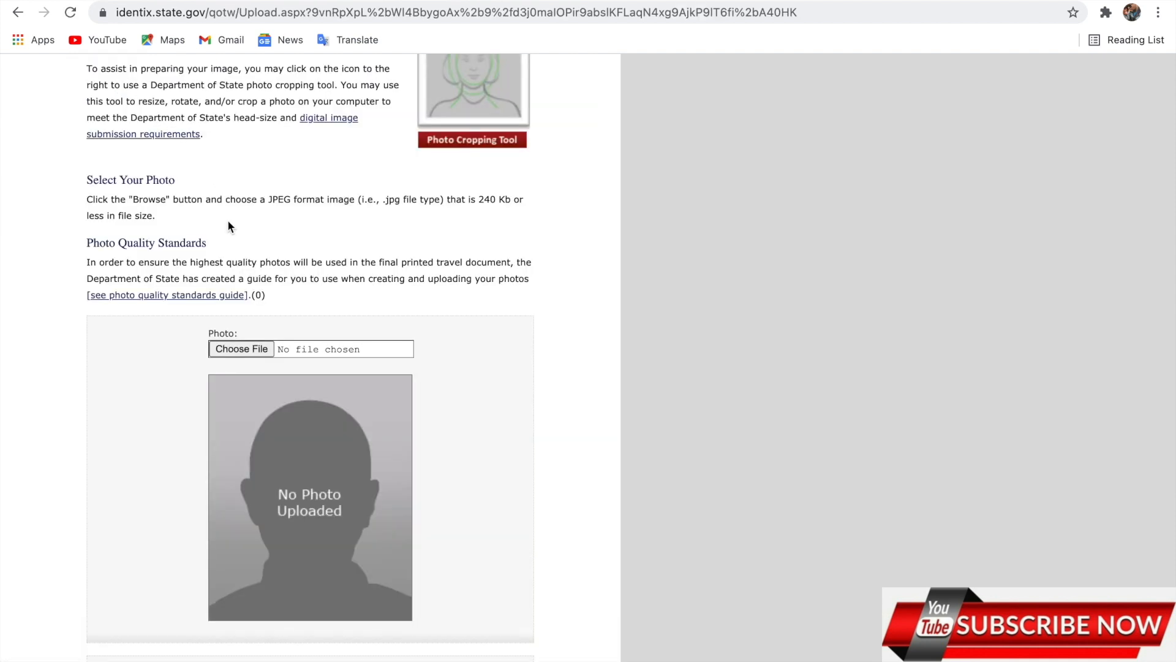
{"action": "scroll", "coordinate": [228, 221], "scroll_direction": "up", "scroll_amount": 3}
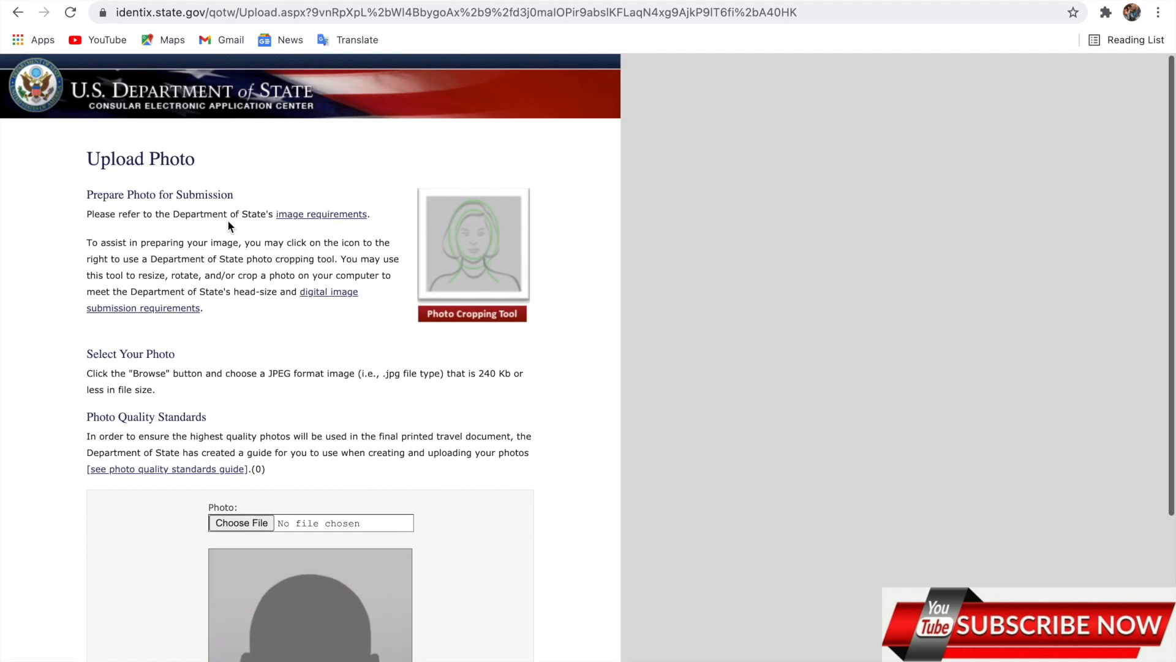
{"action": "scroll", "coordinate": [182, 153], "scroll_direction": "down", "scroll_amount": 4}
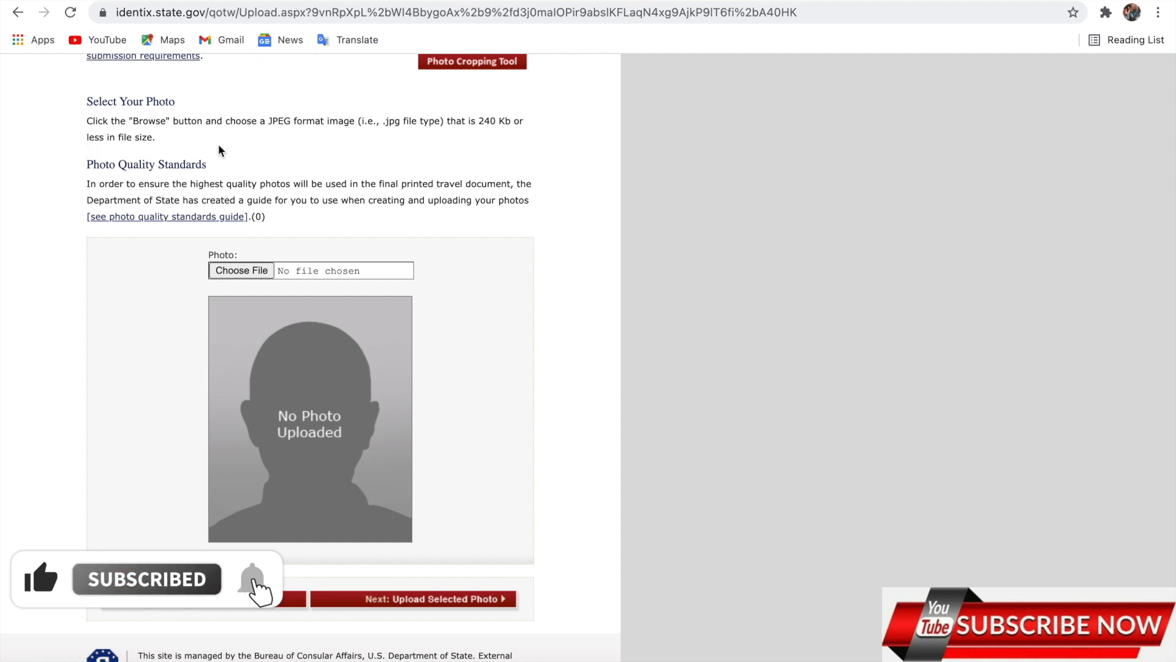
Upload 20171006_212054.jpg, then continue without a photo after it fails the quality check.
{"action": "left_click", "coordinate": [244, 270]}
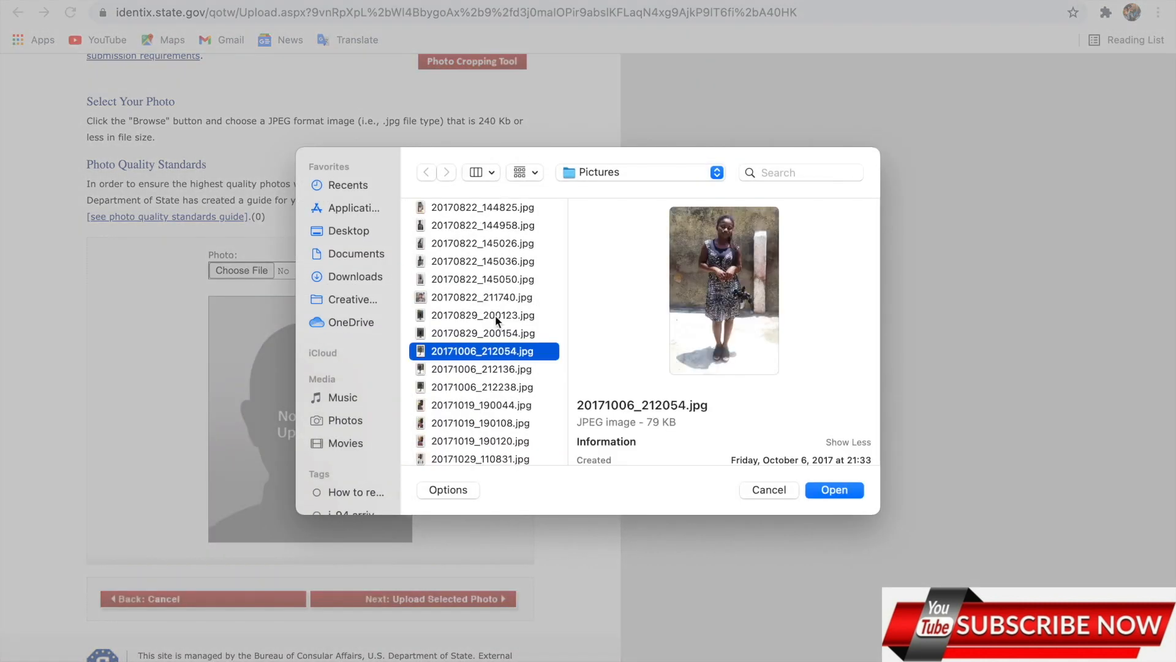
{"action": "left_click", "coordinate": [832, 489]}
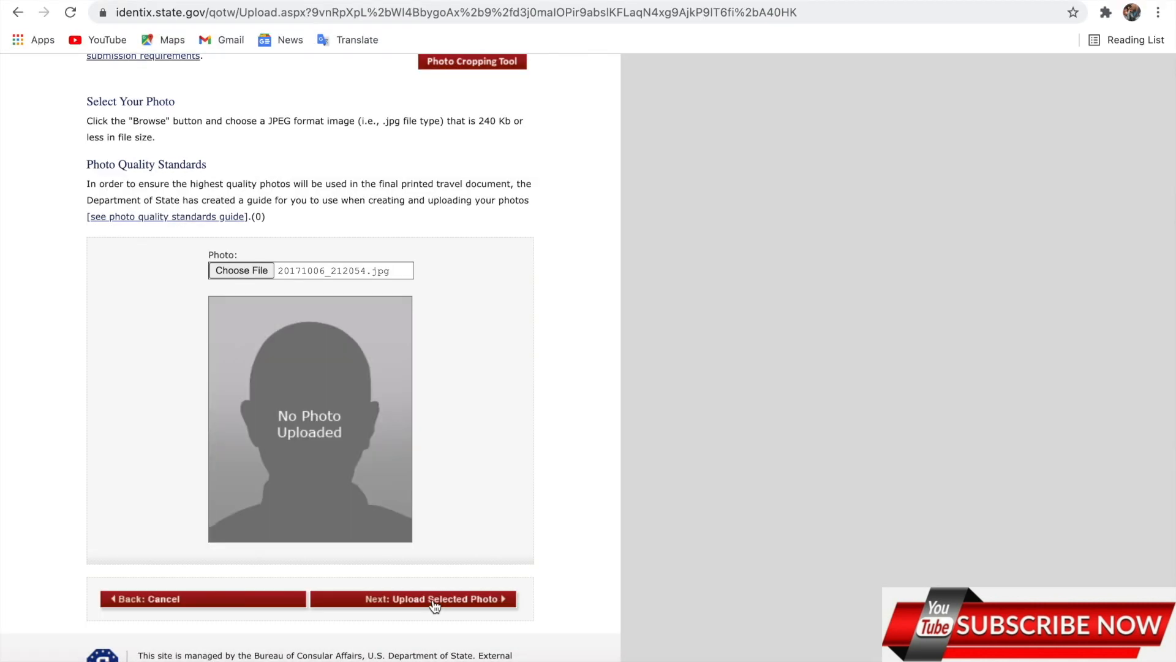
{"action": "left_click", "coordinate": [435, 604]}
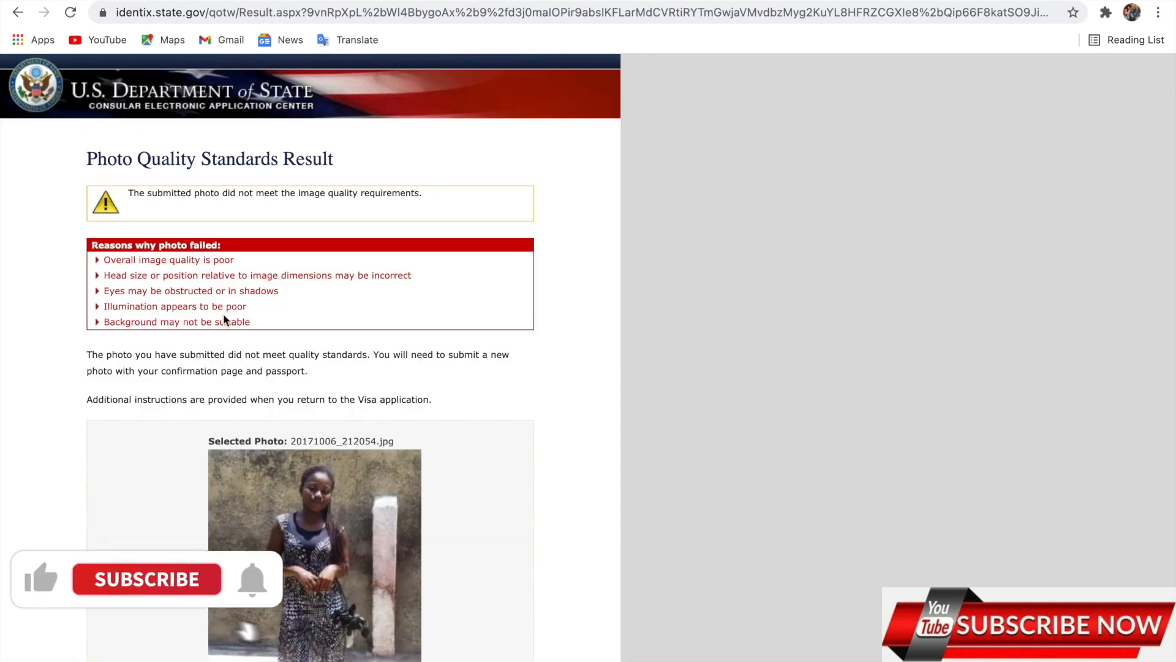
{"action": "scroll", "coordinate": [306, 317], "scroll_direction": "down", "scroll_amount": 4}
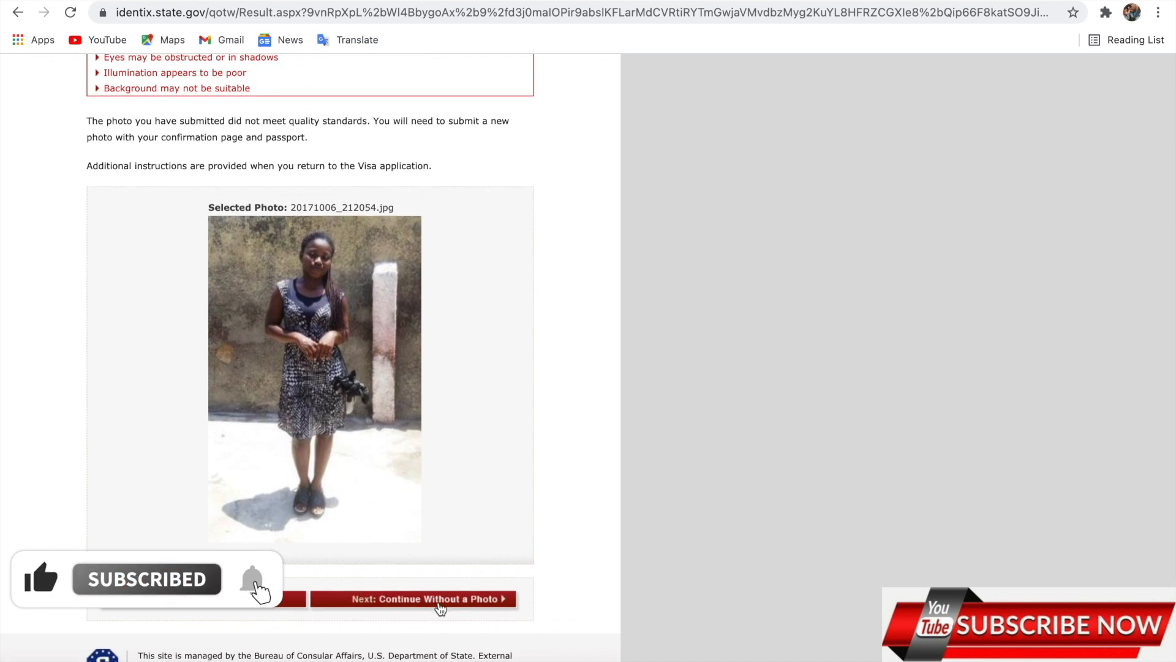
{"action": "left_click", "coordinate": [439, 608]}
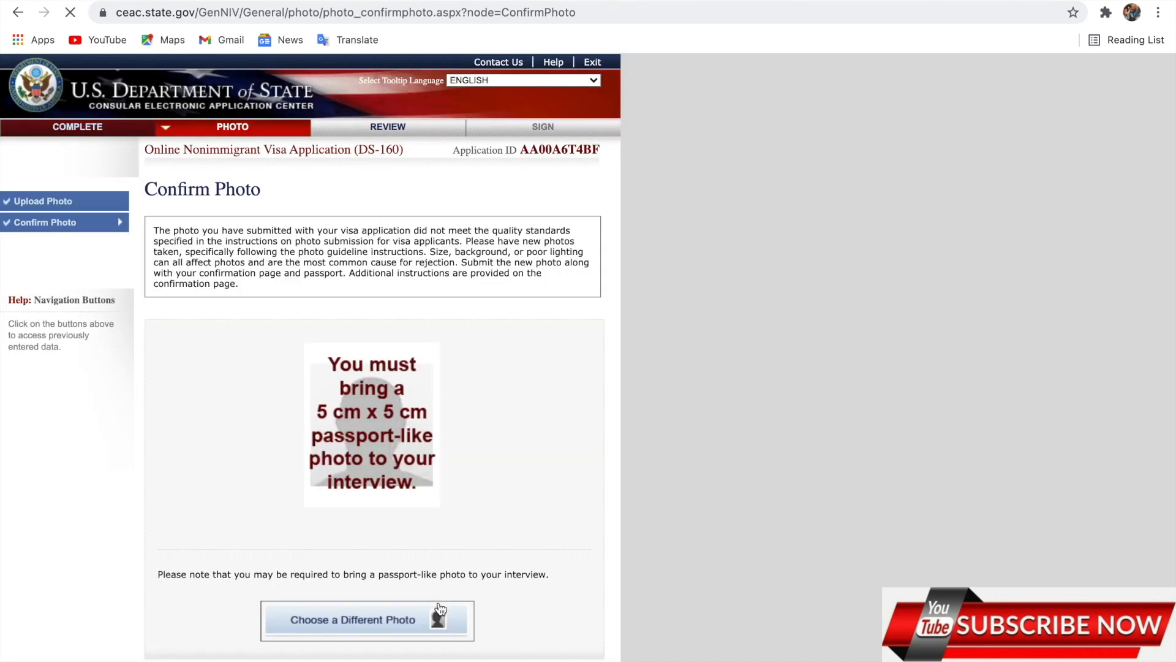
Leave the Confirm Photo page for the personal, address, phone and passport review page.
{"action": "scroll", "coordinate": [462, 457], "scroll_direction": "down", "scroll_amount": 2}
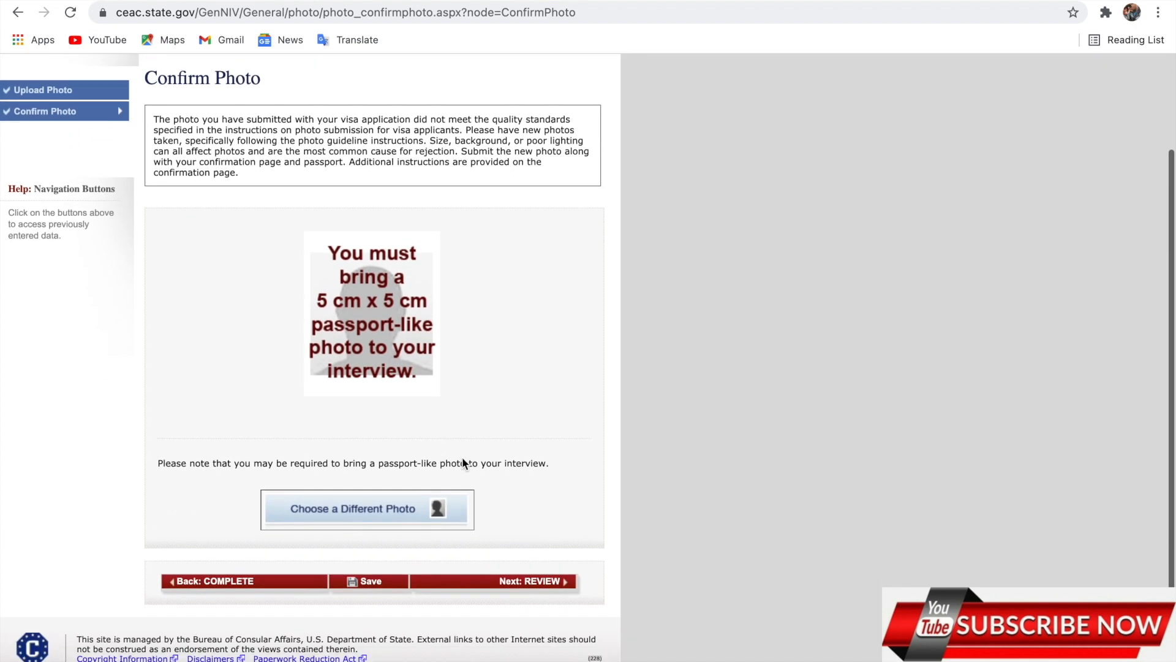
{"action": "scroll", "coordinate": [461, 457], "scroll_direction": "up", "scroll_amount": 3}
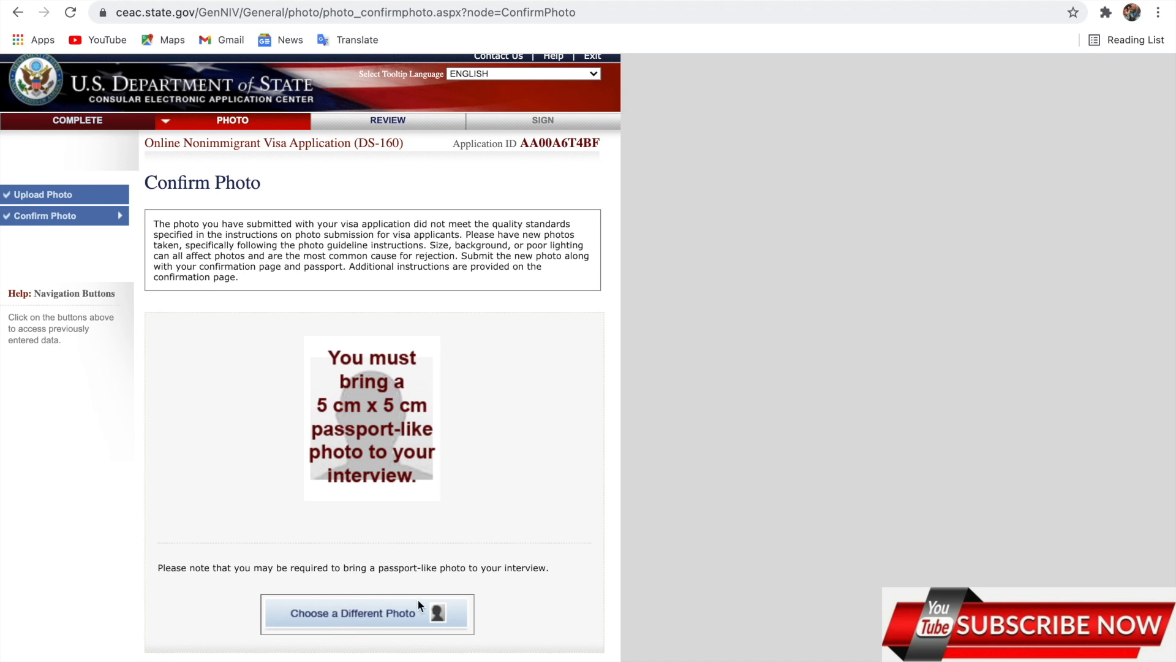
{"action": "scroll", "coordinate": [505, 468], "scroll_direction": "down", "scroll_amount": 3}
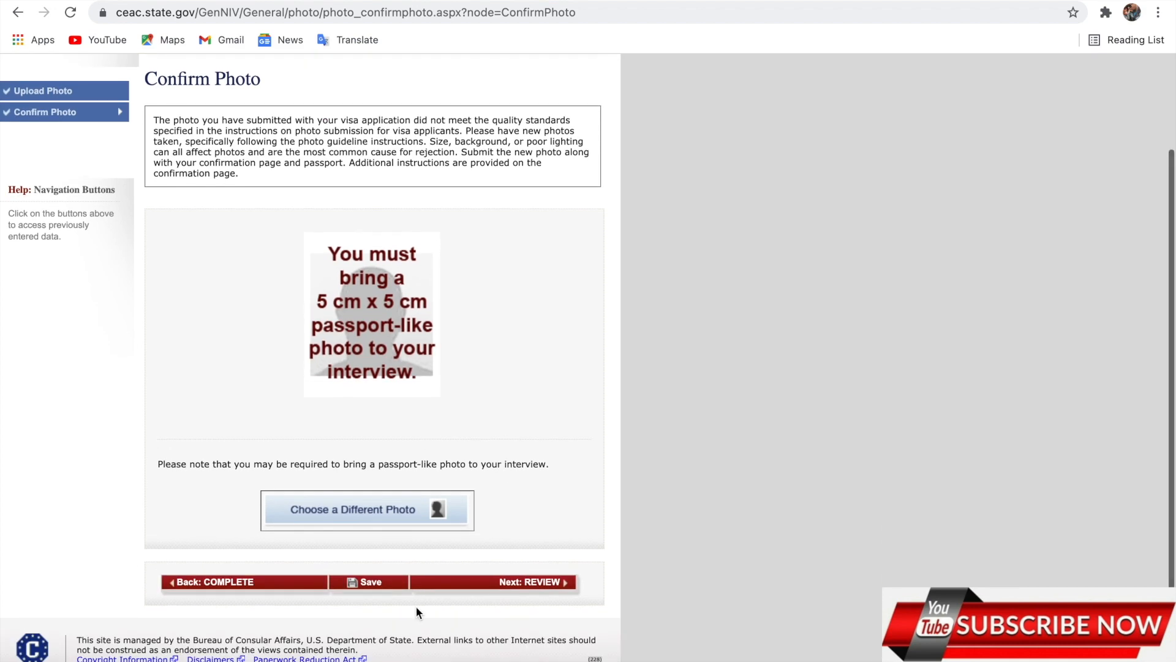
{"action": "left_click", "coordinate": [528, 589]}
Page through the personal and Travel review pages to the U.S. Contact review.
{"action": "scroll", "coordinate": [427, 488], "scroll_direction": "down", "scroll_amount": 5}
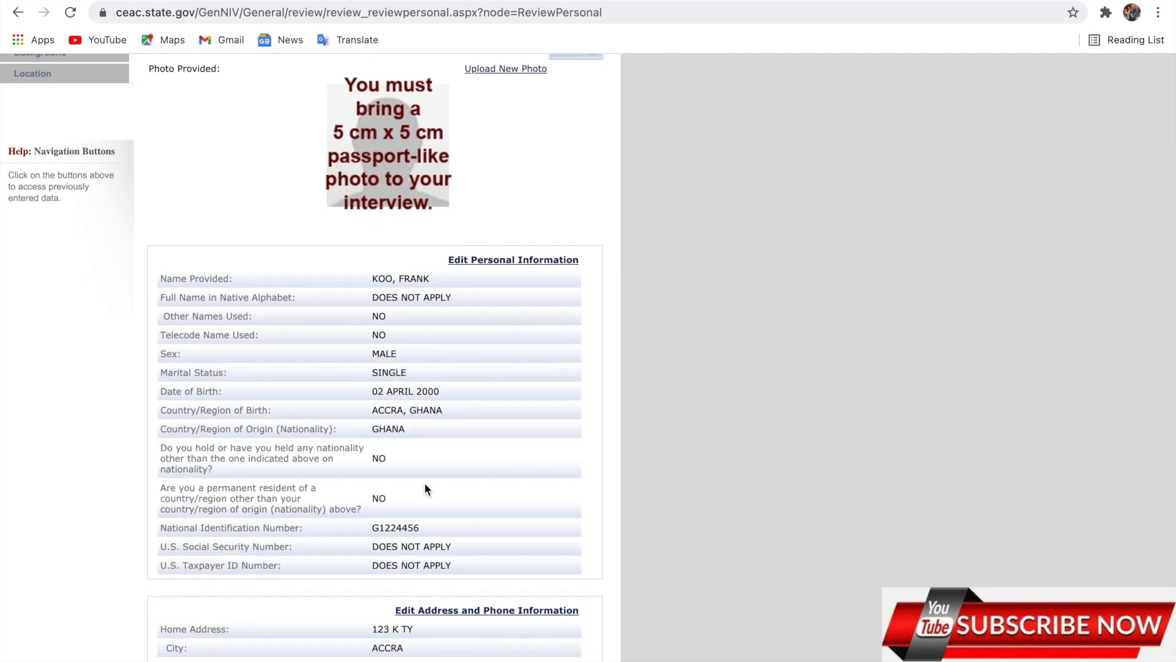
{"action": "scroll", "coordinate": [425, 488], "scroll_direction": "down", "scroll_amount": 1}
{"action": "scroll", "coordinate": [425, 484], "scroll_direction": "down", "scroll_amount": 3}
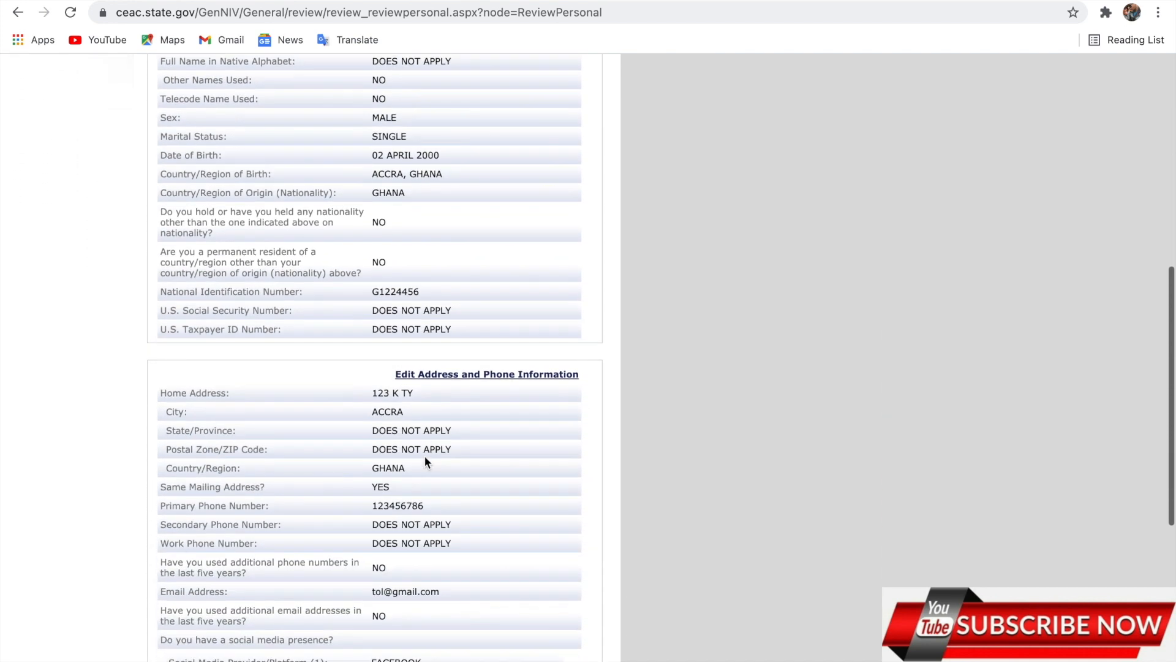
{"action": "scroll", "coordinate": [413, 347], "scroll_direction": "down", "scroll_amount": 3}
{"action": "scroll", "coordinate": [413, 347], "scroll_direction": "down", "scroll_amount": 3}
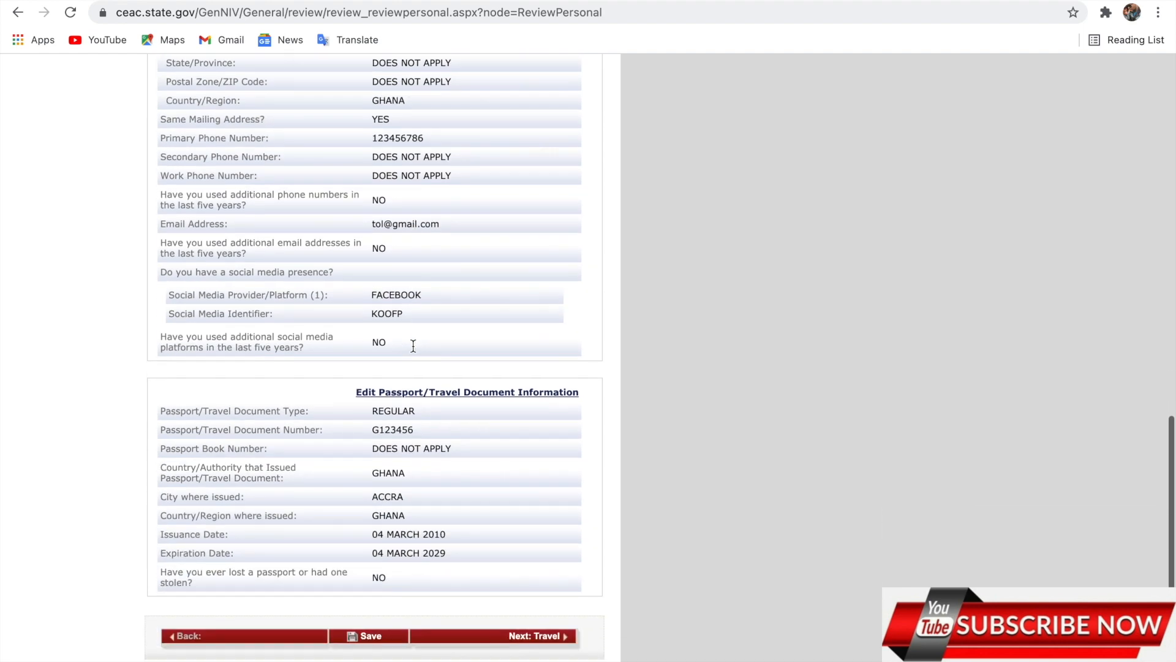
{"action": "left_click", "coordinate": [515, 579]}
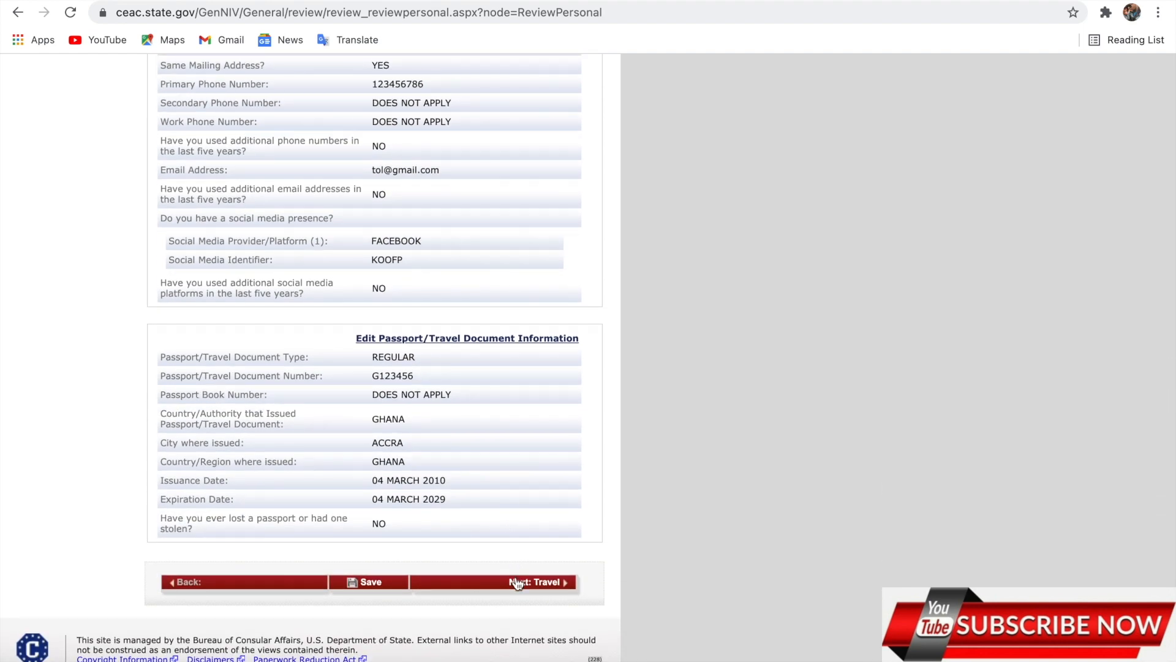
{"action": "scroll", "coordinate": [429, 417], "scroll_direction": "down", "scroll_amount": 3}
{"action": "scroll", "coordinate": [429, 417], "scroll_direction": "down", "scroll_amount": 3}
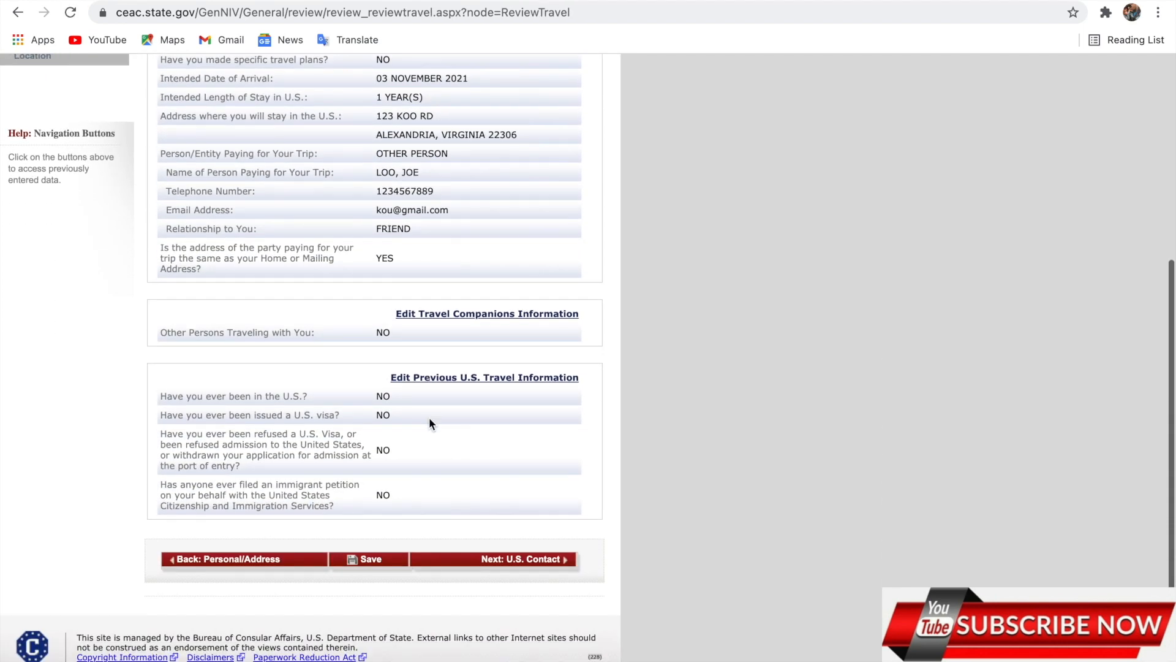
{"action": "left_click", "coordinate": [506, 561]}
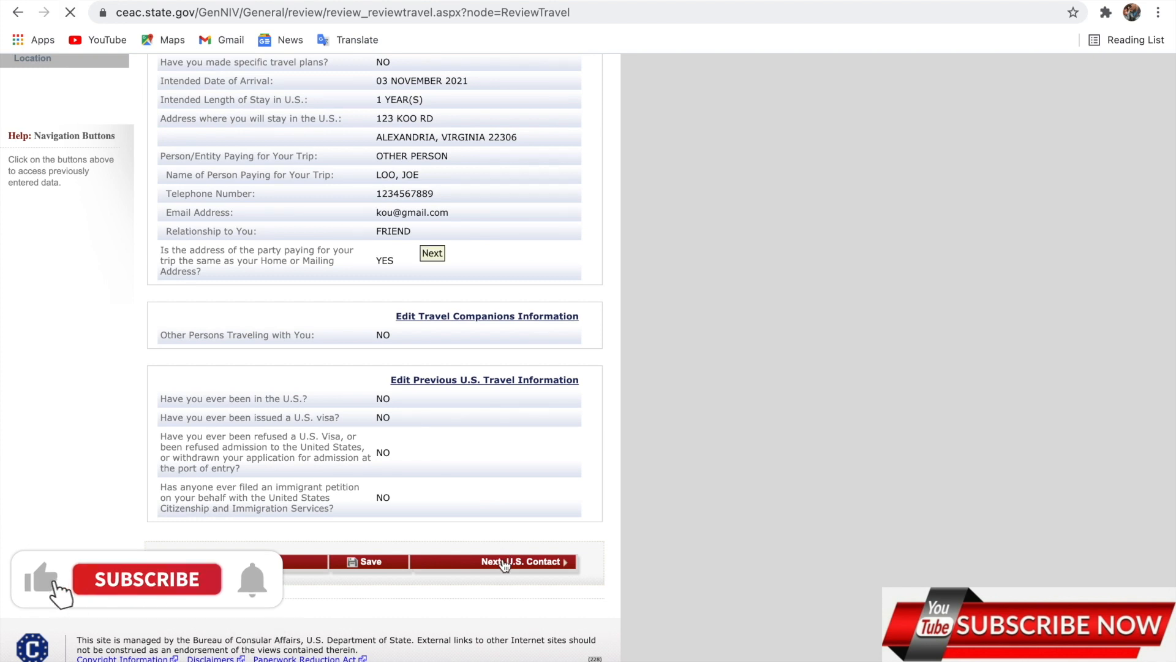
Continue past Family, Work/Education and Security reviews to the Location review showing Accra, Ghana.
{"action": "left_click", "coordinate": [538, 452]}
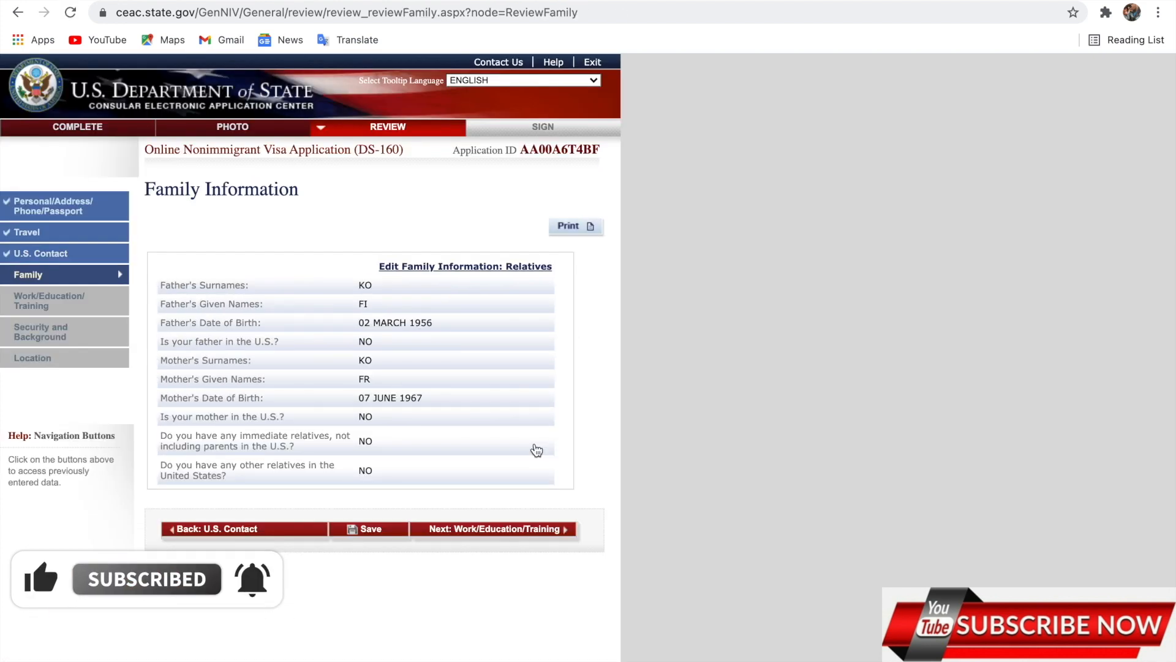
{"action": "scroll", "coordinate": [536, 450], "scroll_direction": "down", "scroll_amount": 2}
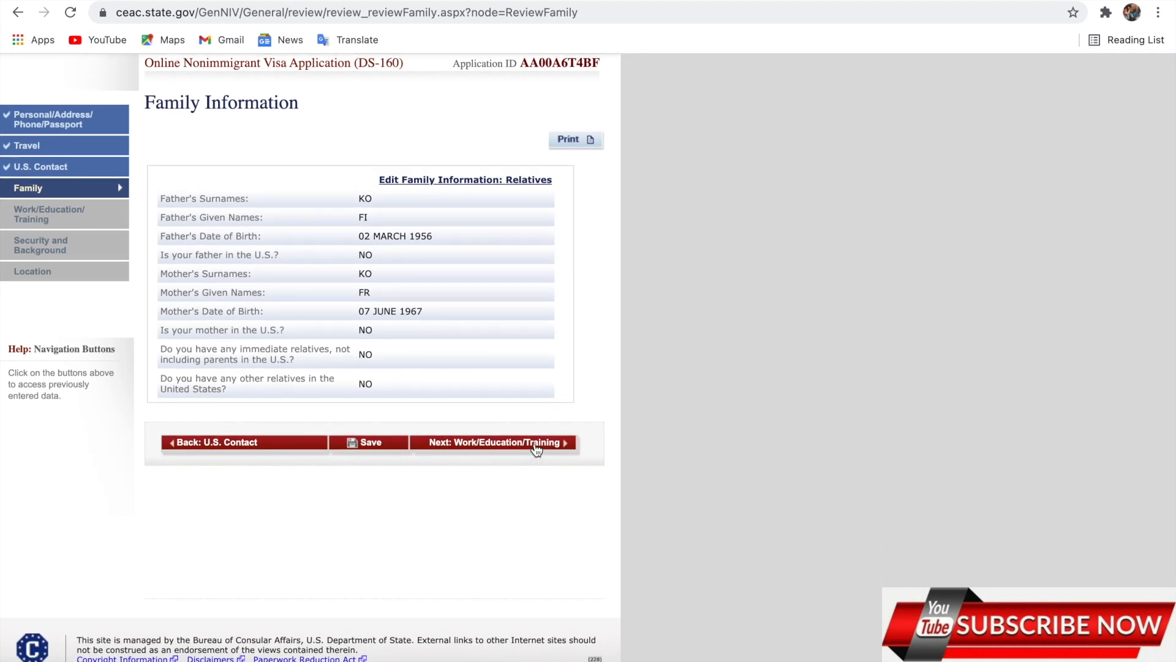
{"action": "left_click", "coordinate": [537, 450]}
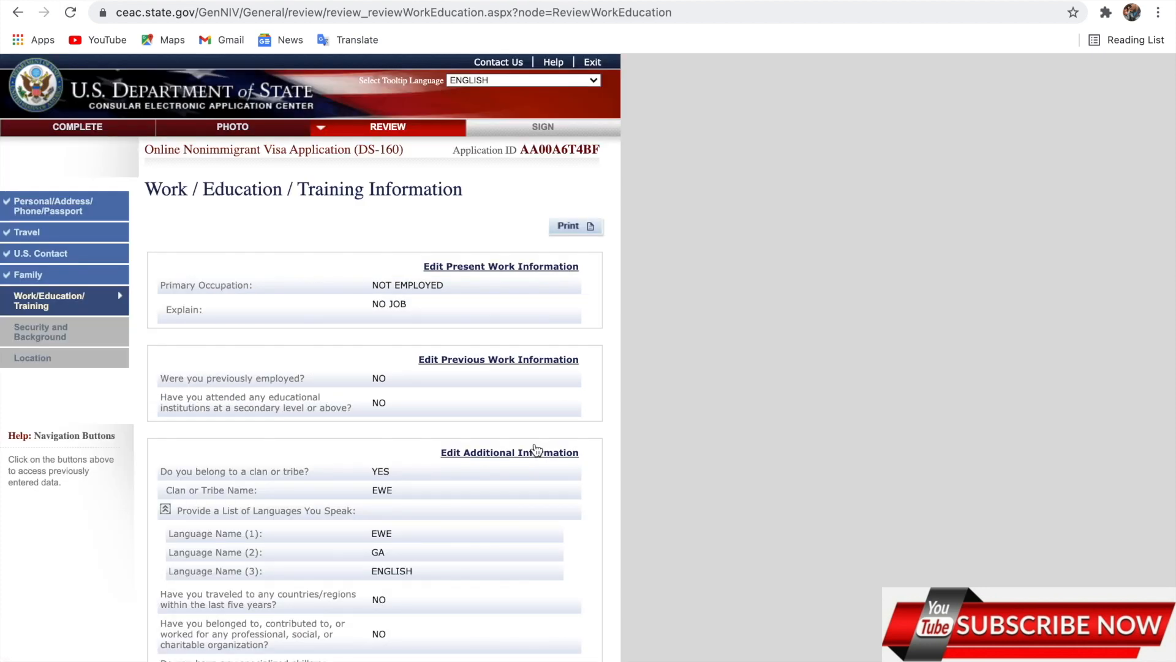
{"action": "scroll", "coordinate": [534, 449], "scroll_direction": "down", "scroll_amount": 5}
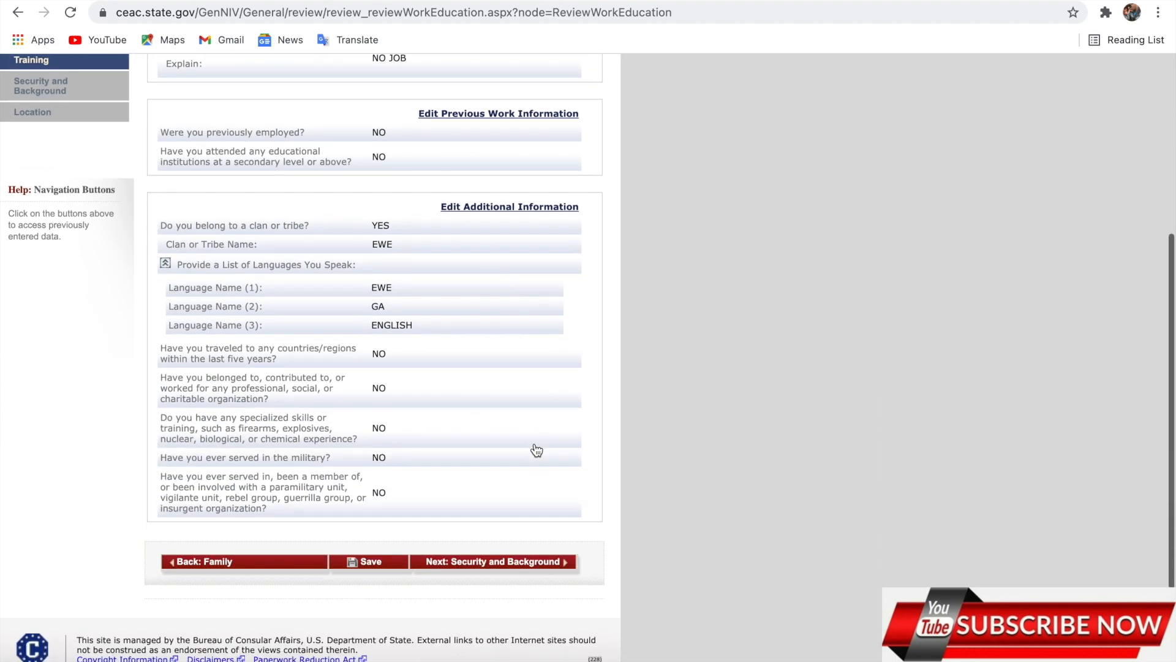
{"action": "left_click", "coordinate": [499, 561]}
{"action": "scroll", "coordinate": [490, 533], "scroll_direction": "down", "scroll_amount": 10}
{"action": "scroll", "coordinate": [488, 507], "scroll_direction": "down", "scroll_amount": 5}
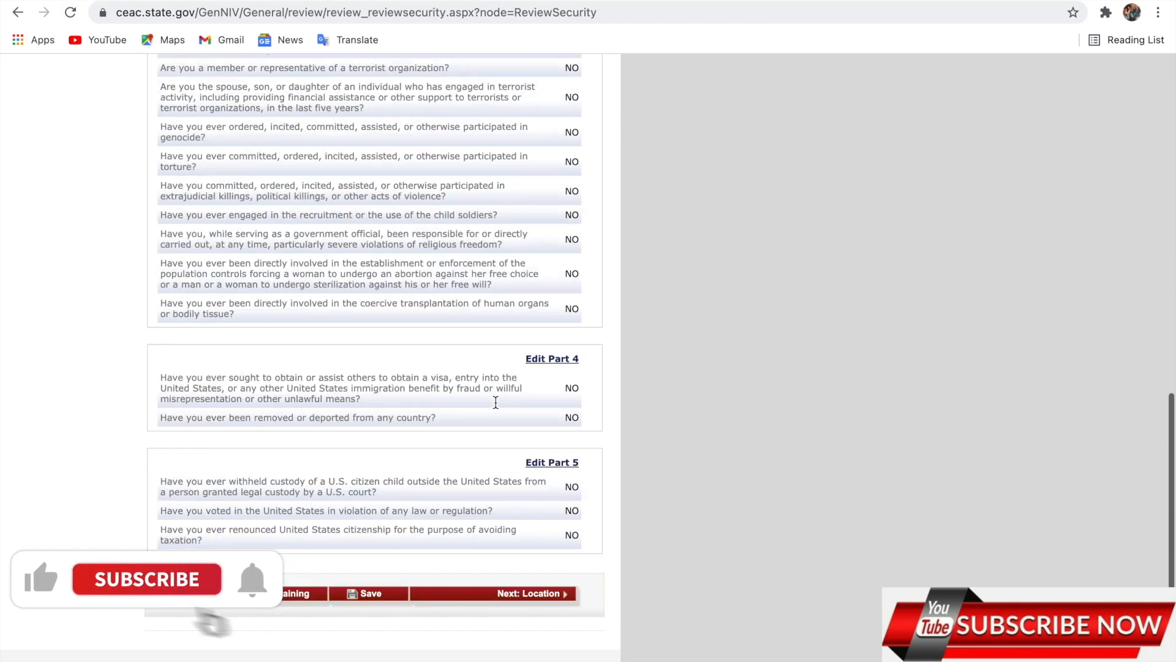
{"action": "left_click", "coordinate": [495, 573]}
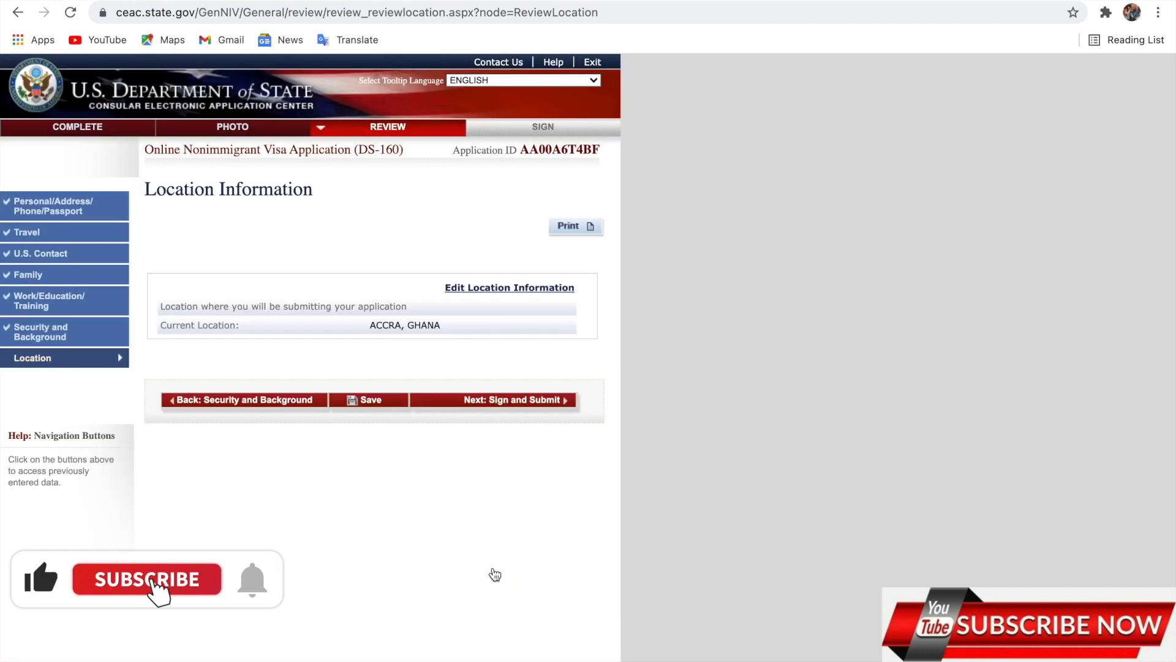
On the Sign and Submit page, answer No to preparer assistance and enter the passport number.
{"action": "left_click", "coordinate": [499, 401]}
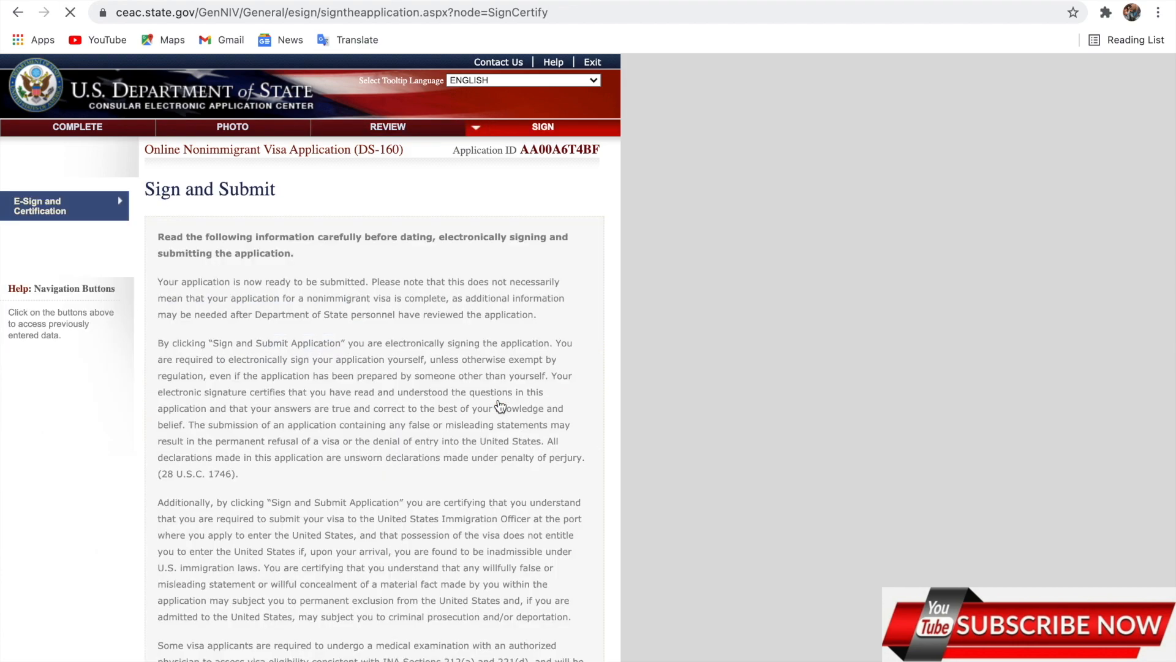
{"action": "scroll", "coordinate": [498, 405], "scroll_direction": "down", "scroll_amount": 5}
{"action": "scroll", "coordinate": [498, 398], "scroll_direction": "down", "scroll_amount": 13}
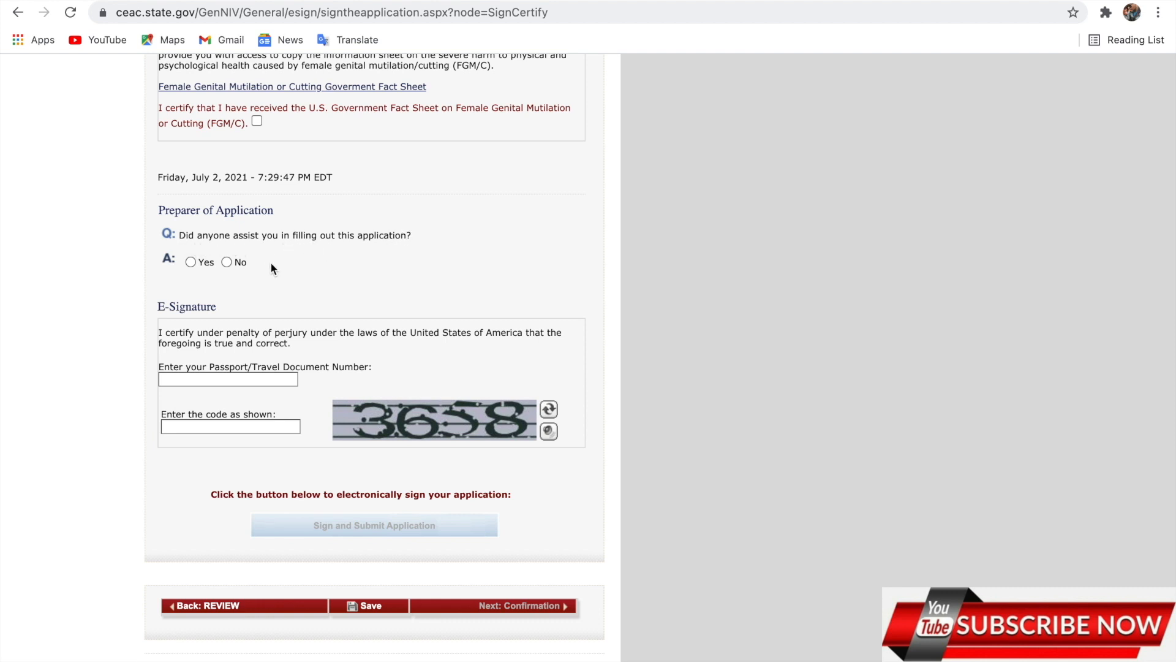
{"action": "left_click", "coordinate": [226, 262]}
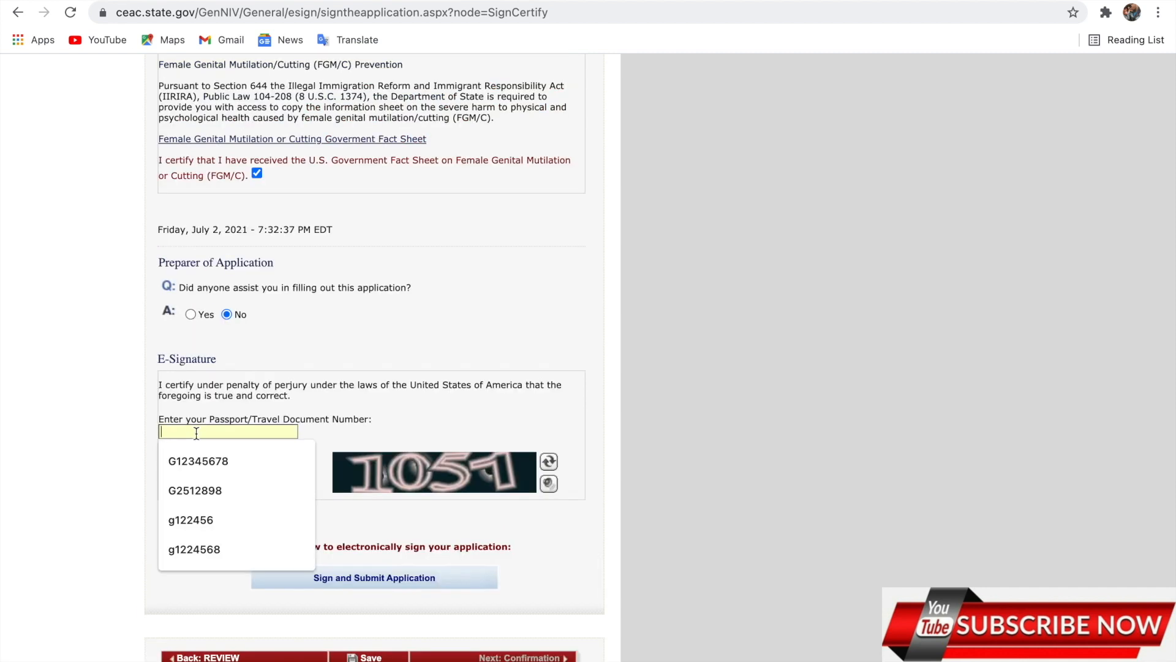
{"action": "type", "text": "G1"}
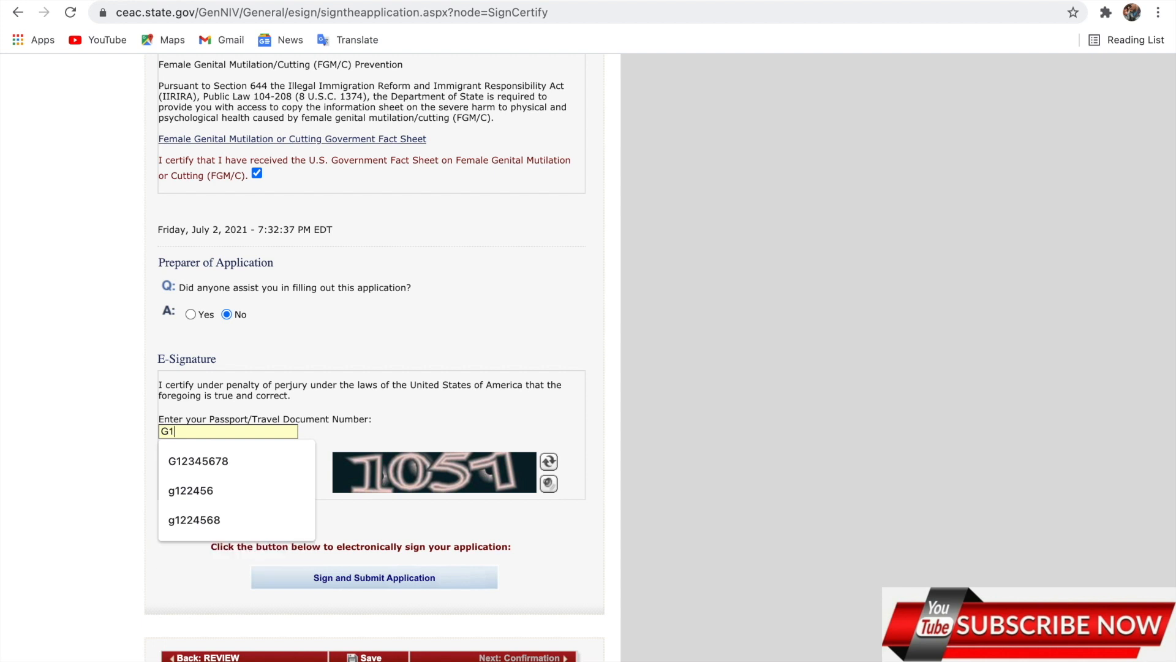
{"action": "type", "text": "23456"}
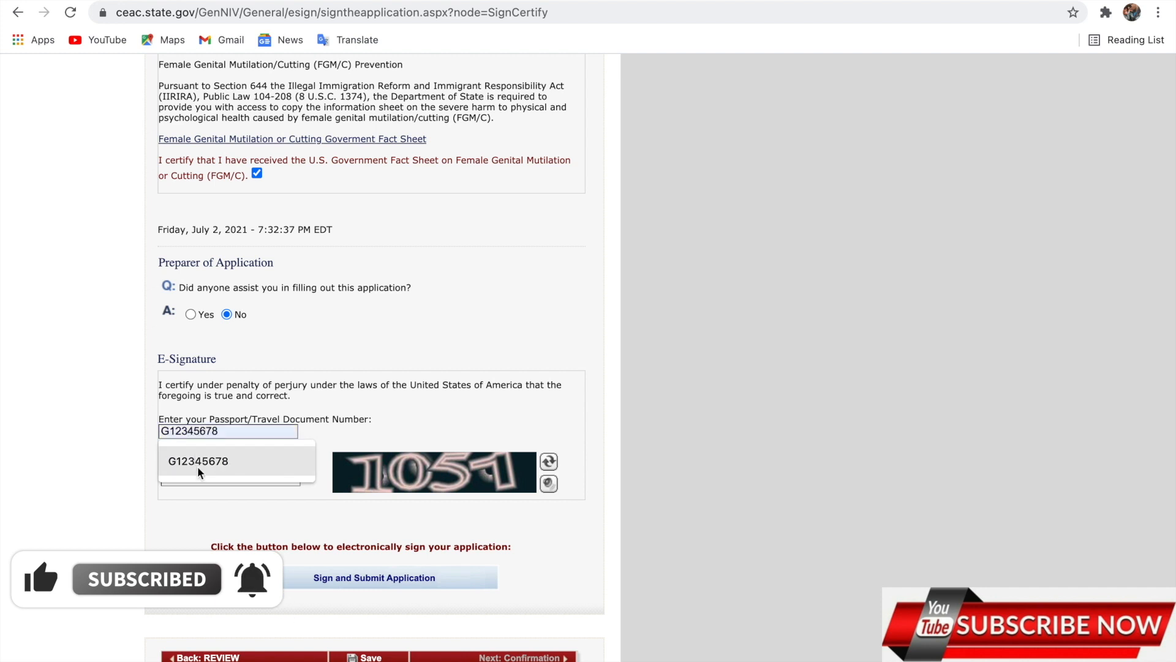
Enter the verification code and submit the signed application to reach the Confirmation page.
{"action": "left_click", "coordinate": [221, 476]}
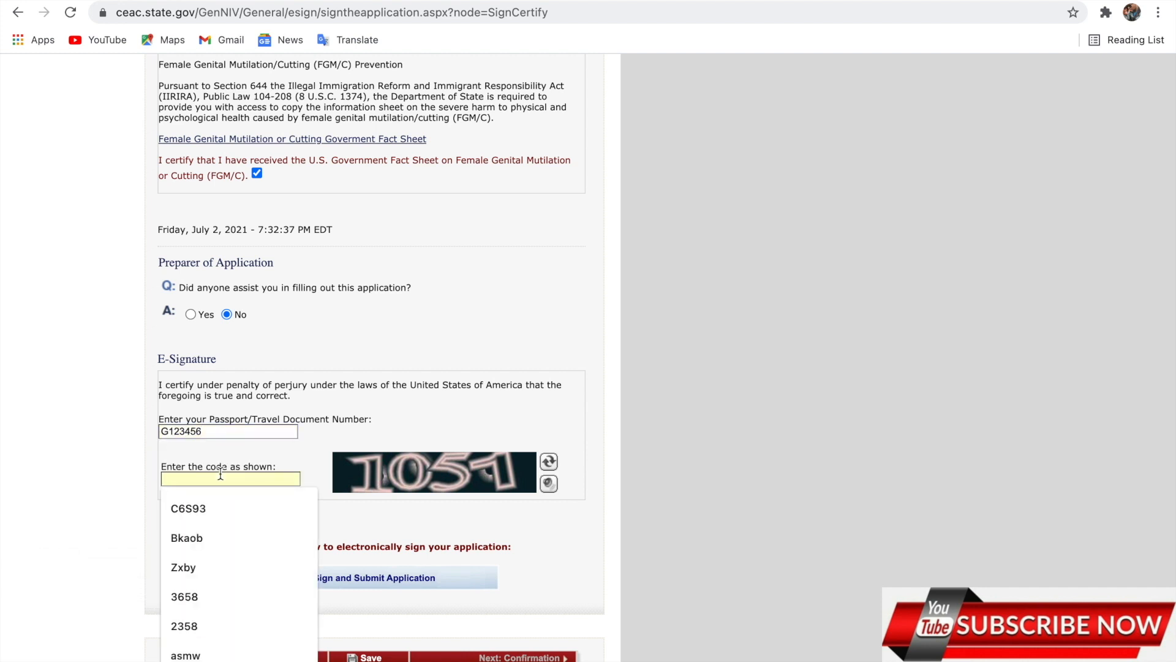
{"action": "type", "text": "1"}
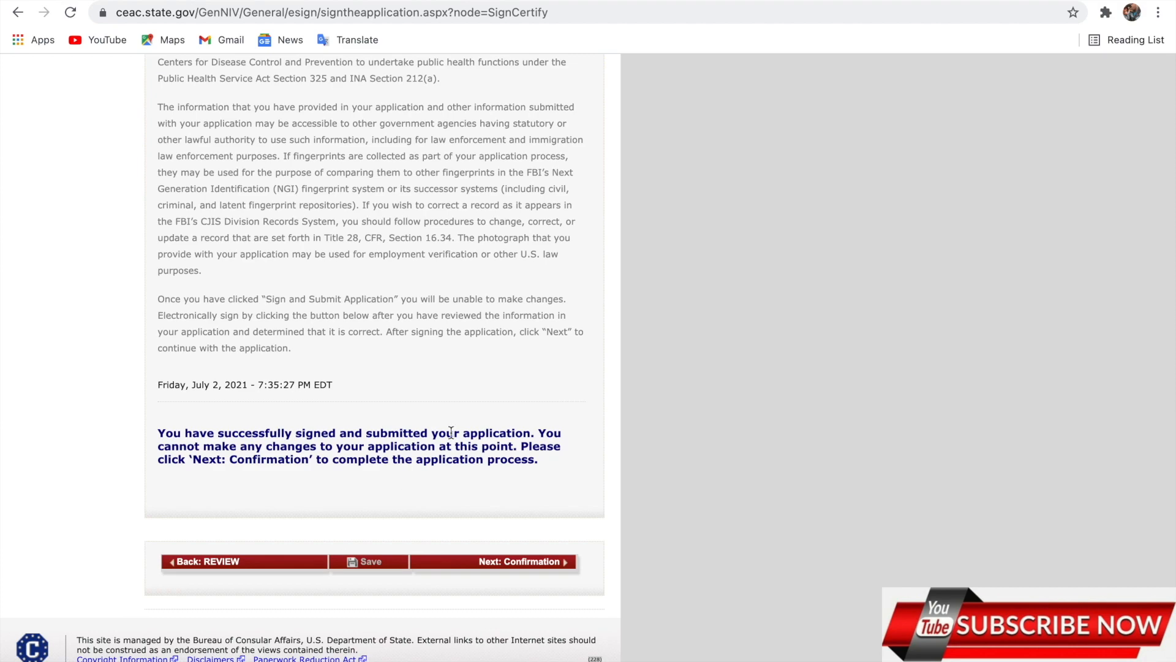
{"action": "scroll", "coordinate": [451, 432], "scroll_direction": "up", "scroll_amount": 12}
{"action": "scroll", "coordinate": [451, 432], "scroll_direction": "down", "scroll_amount": 6}
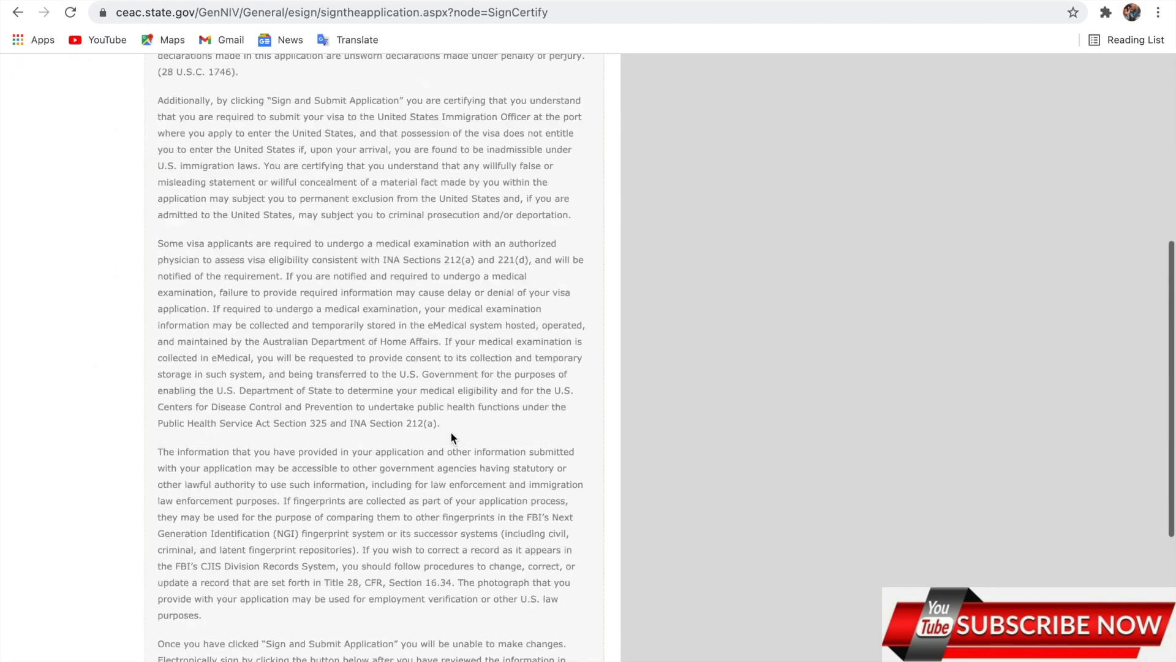
{"action": "scroll", "coordinate": [450, 432], "scroll_direction": "down", "scroll_amount": 5}
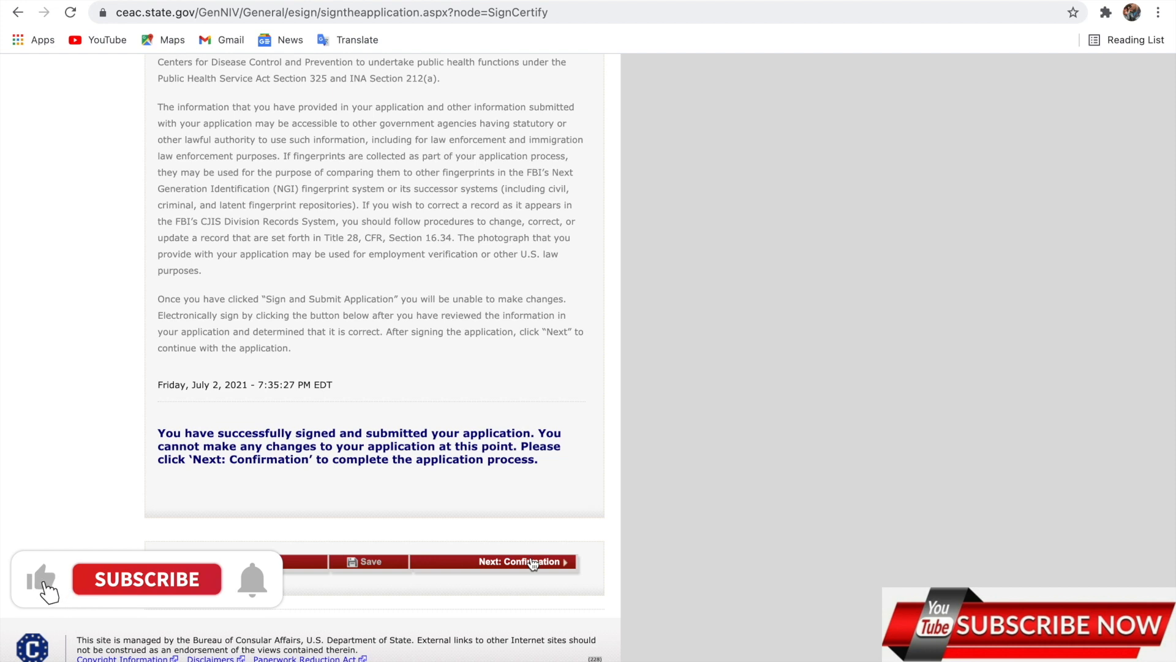
{"action": "left_click", "coordinate": [533, 563]}
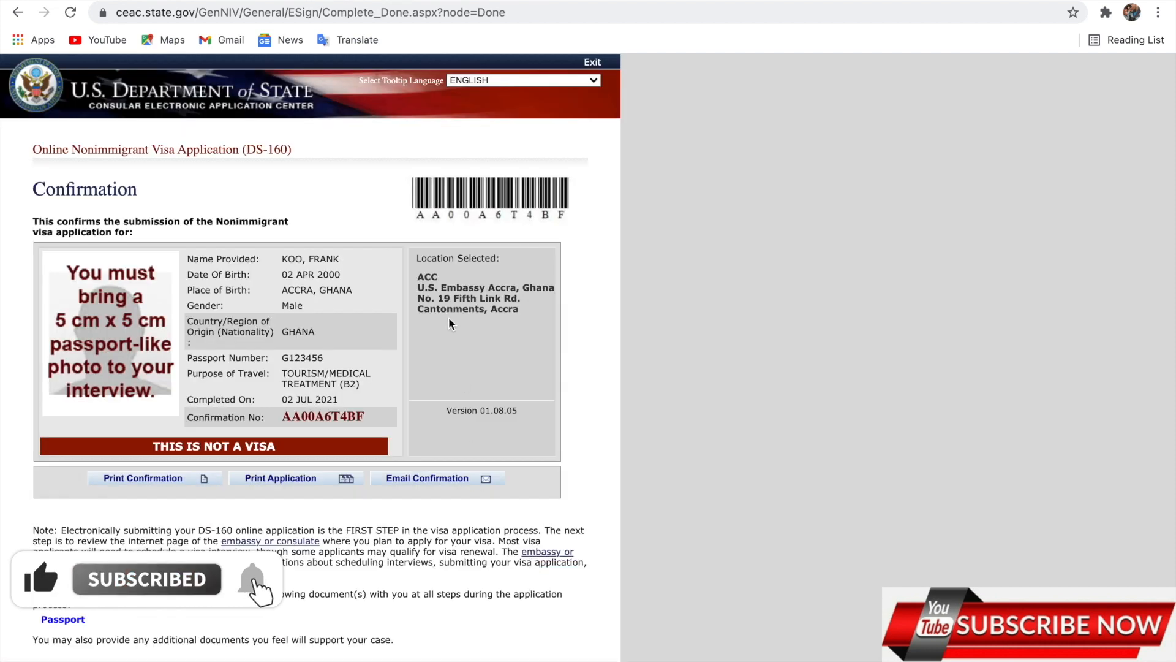